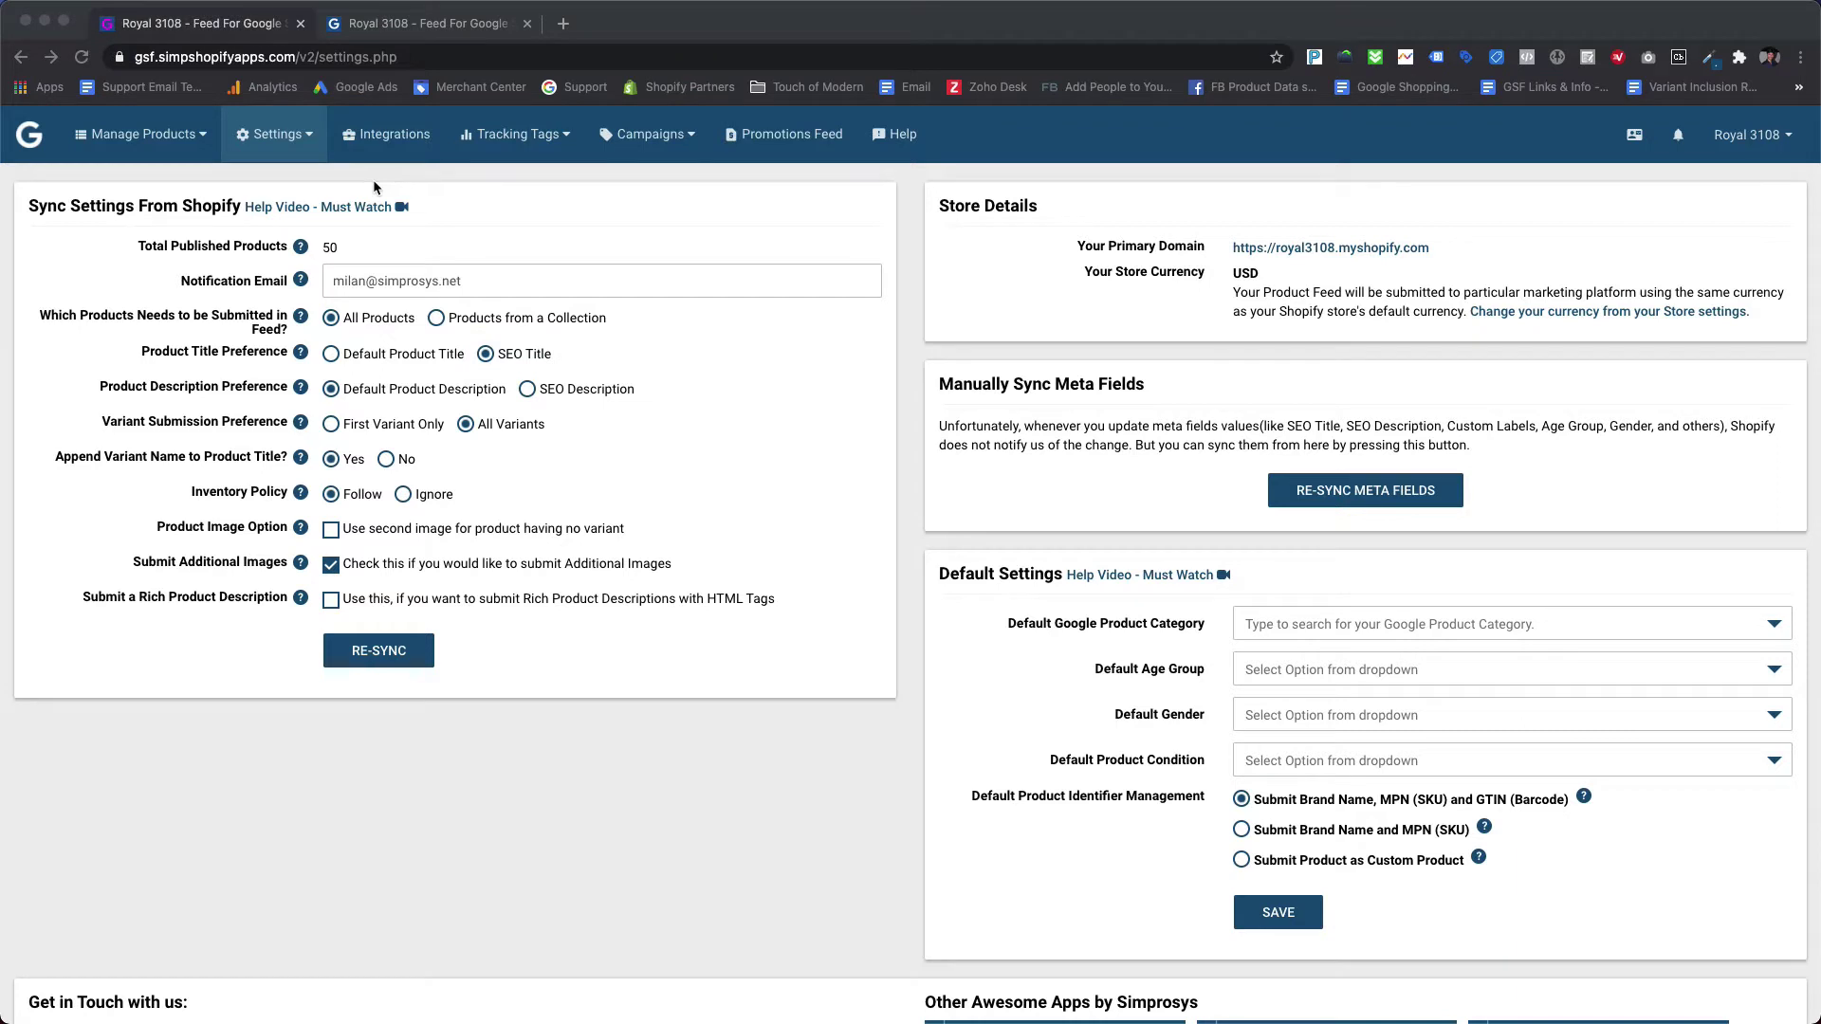
Start a new Exclude destination rule under Settings > Automated Rules for Feed
left_click(326, 156)
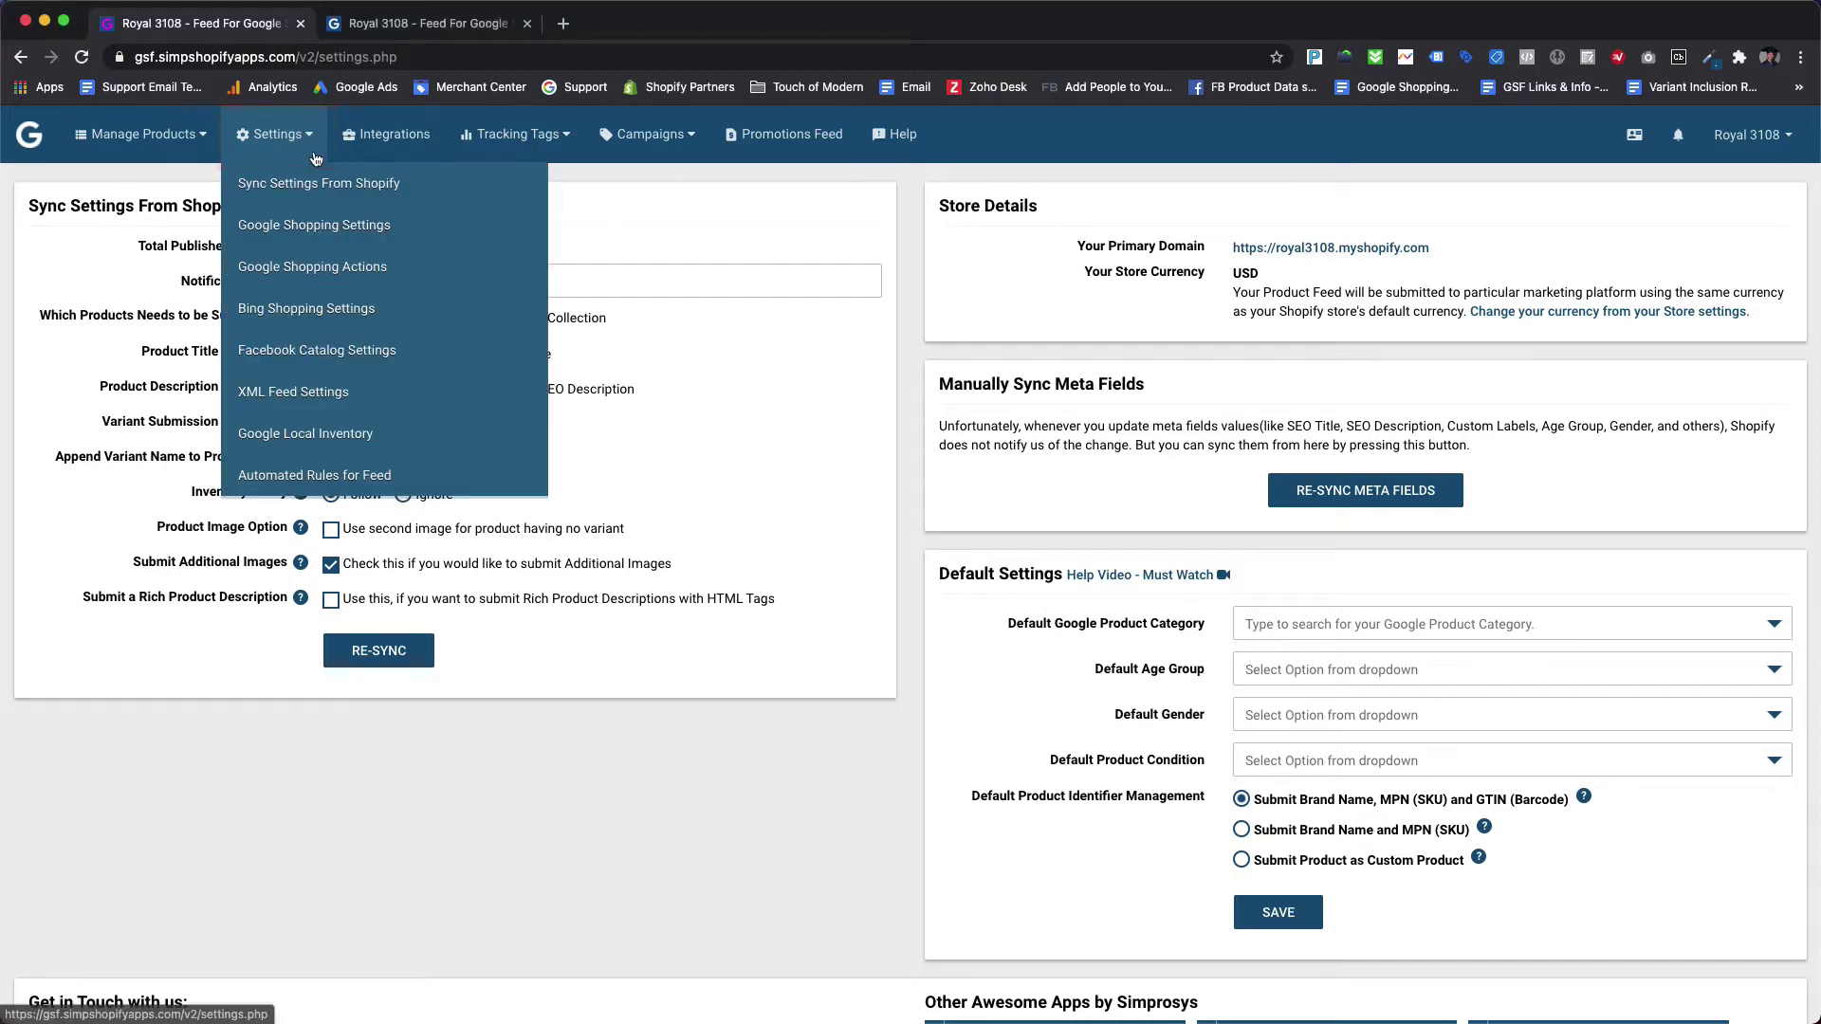
left_click(322, 479)
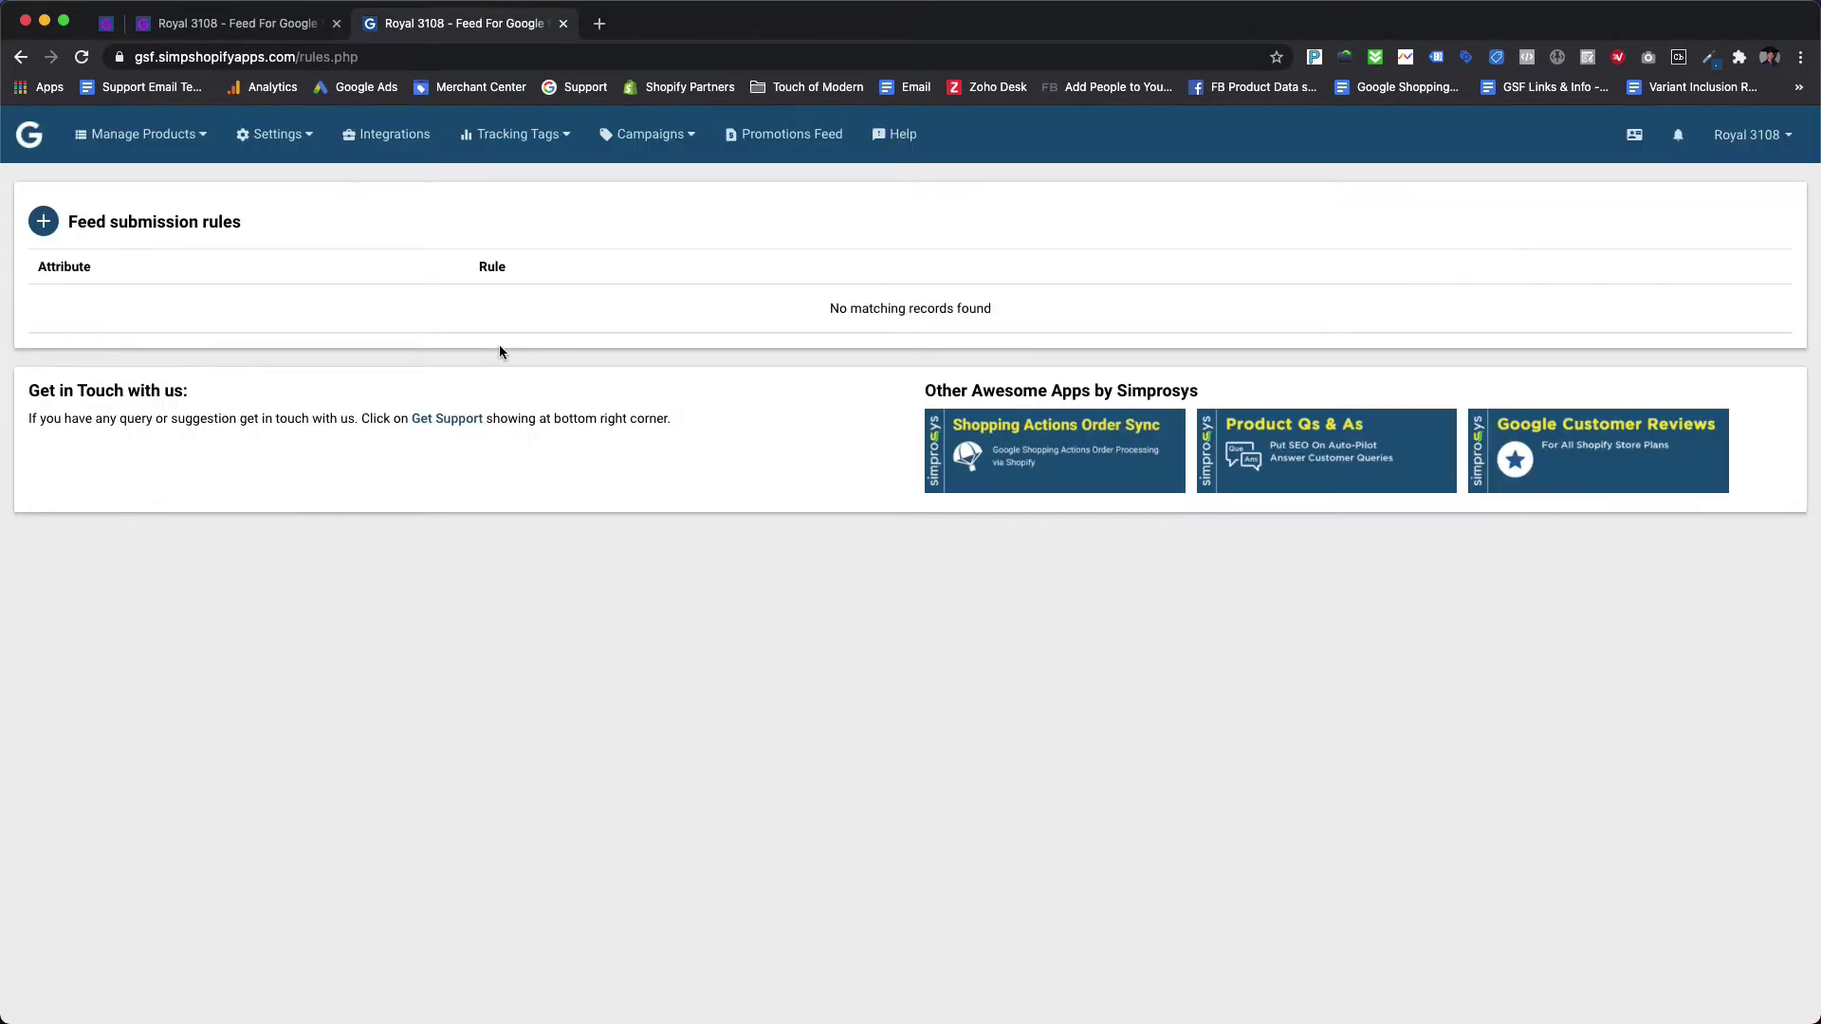
left_click(178, 230)
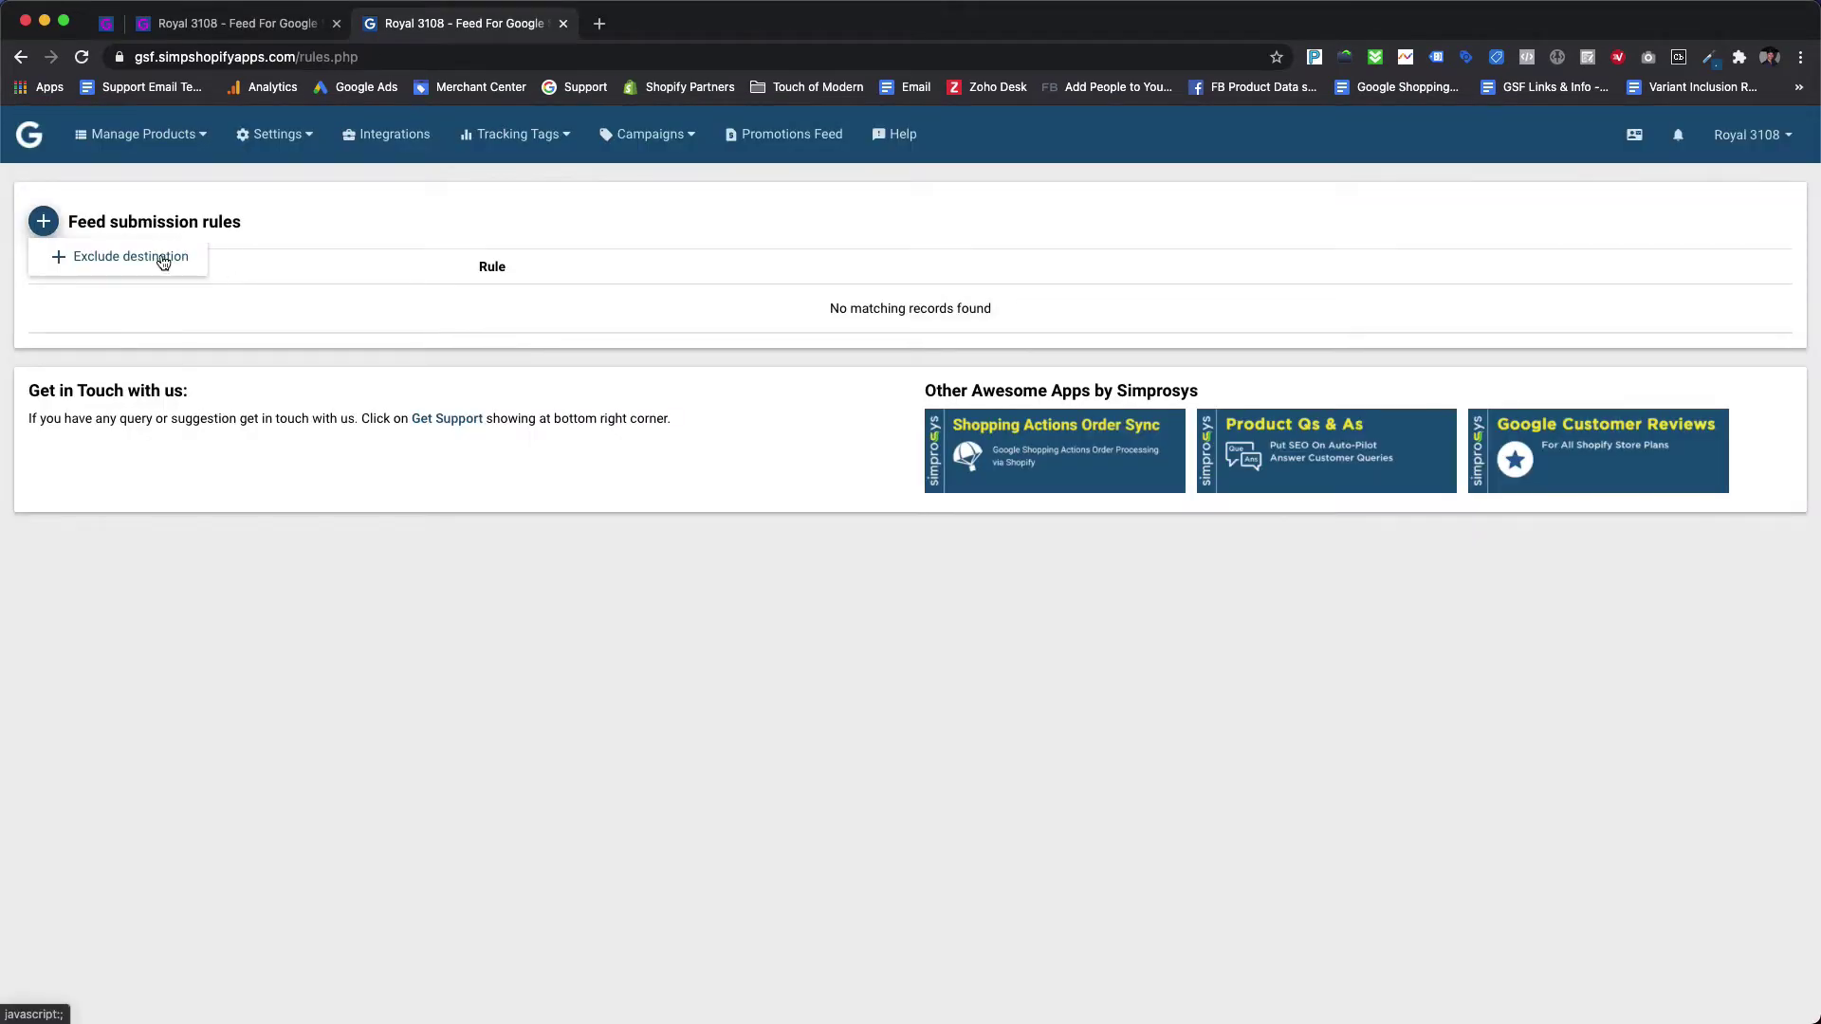
left_click(162, 259)
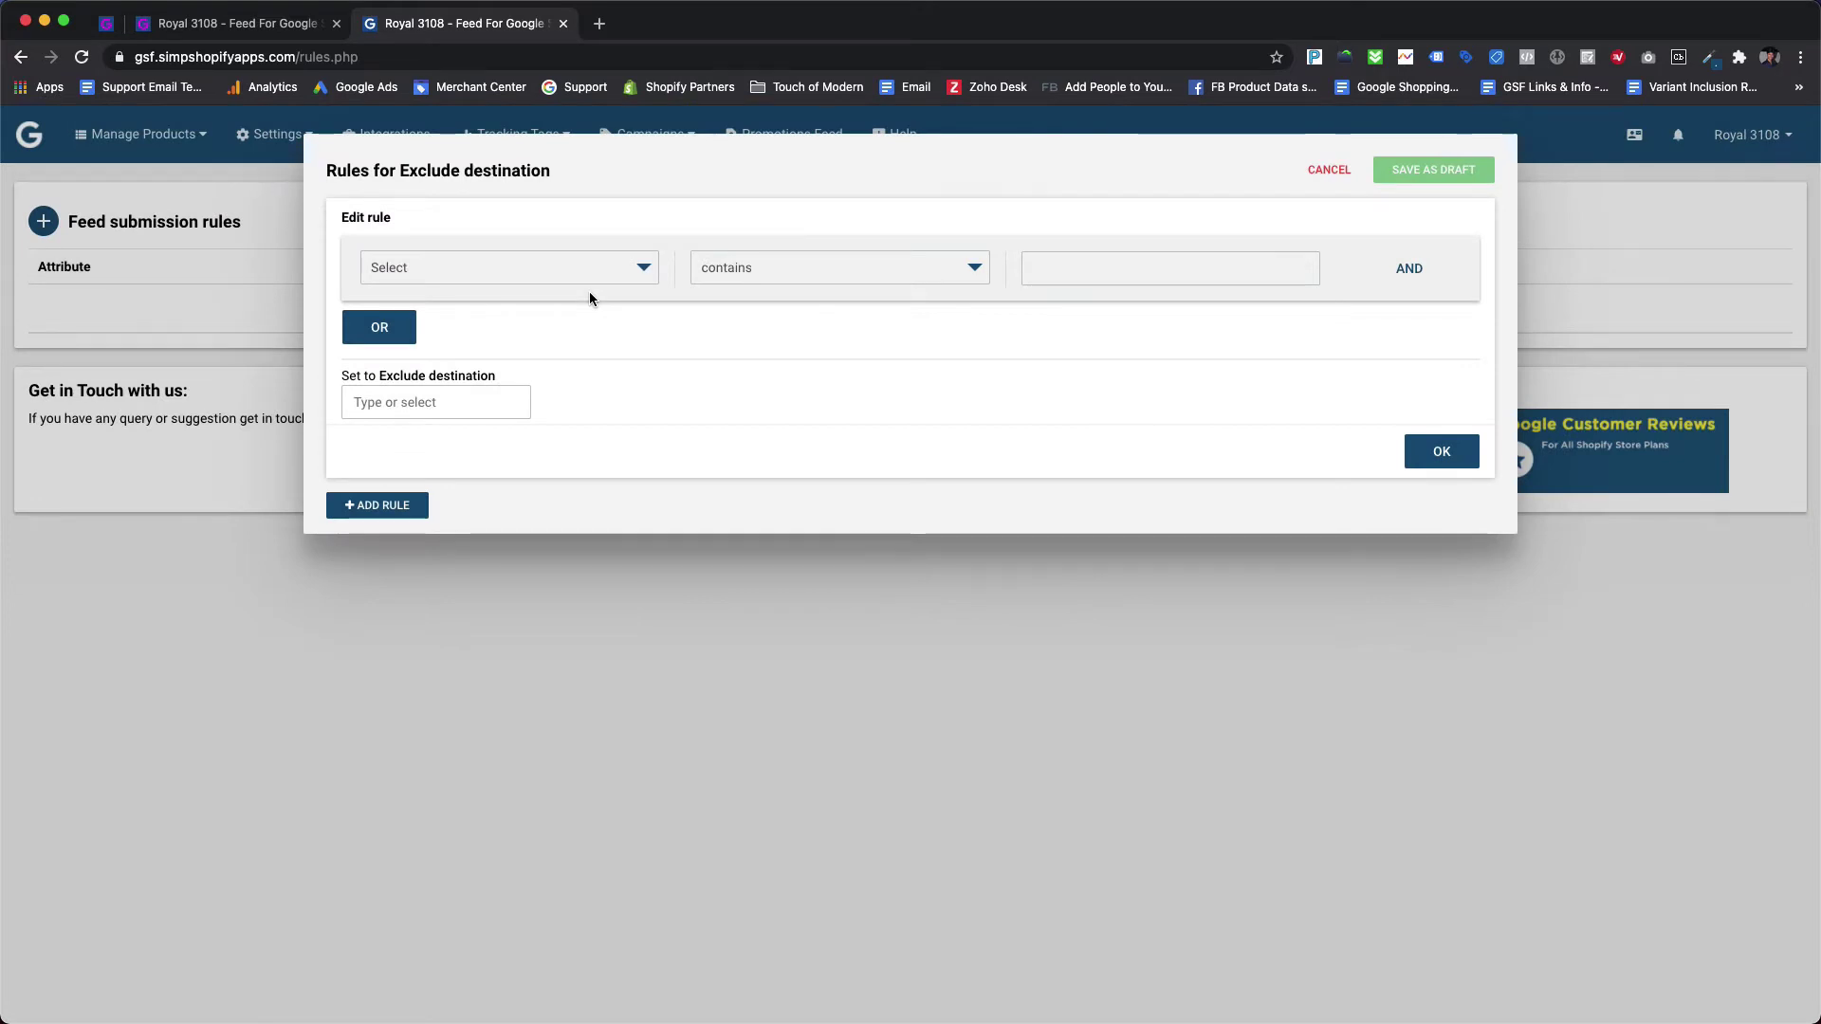
Set the rule condition to Product Title does not contain 'Newline Fashion'
left_click(562, 275)
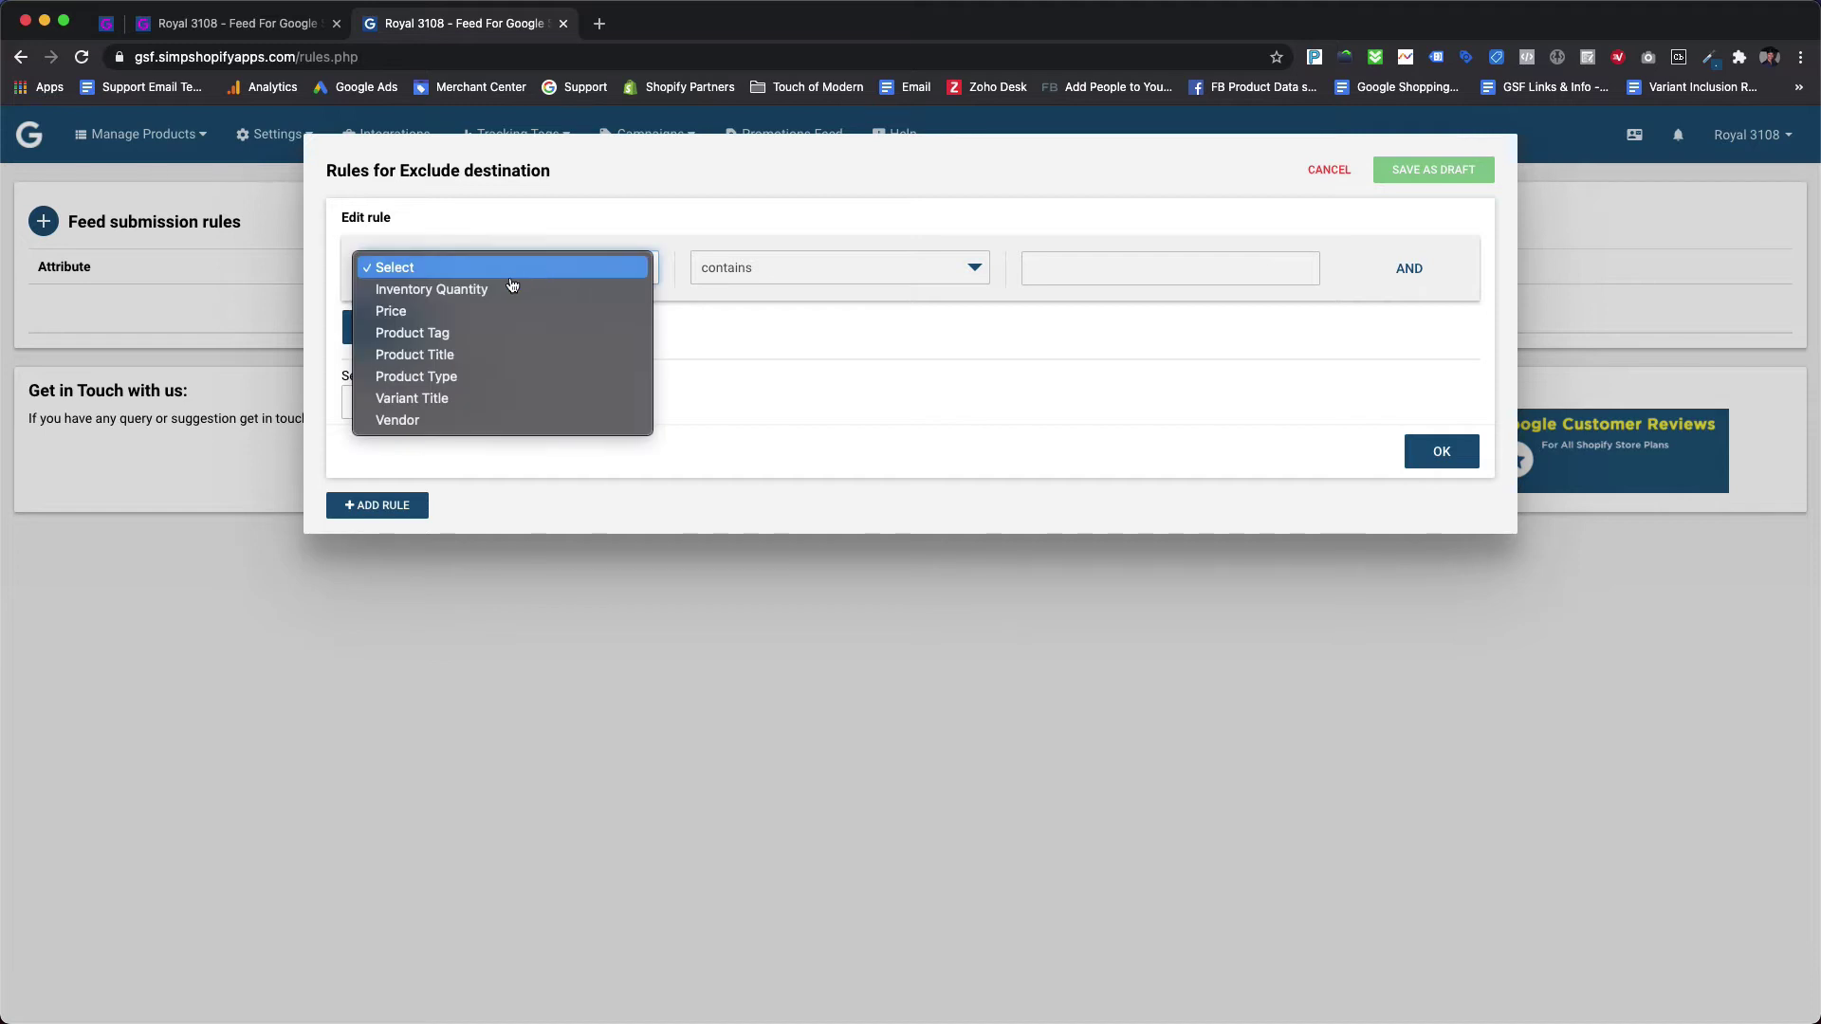
left_click(487, 356)
left_click(743, 275)
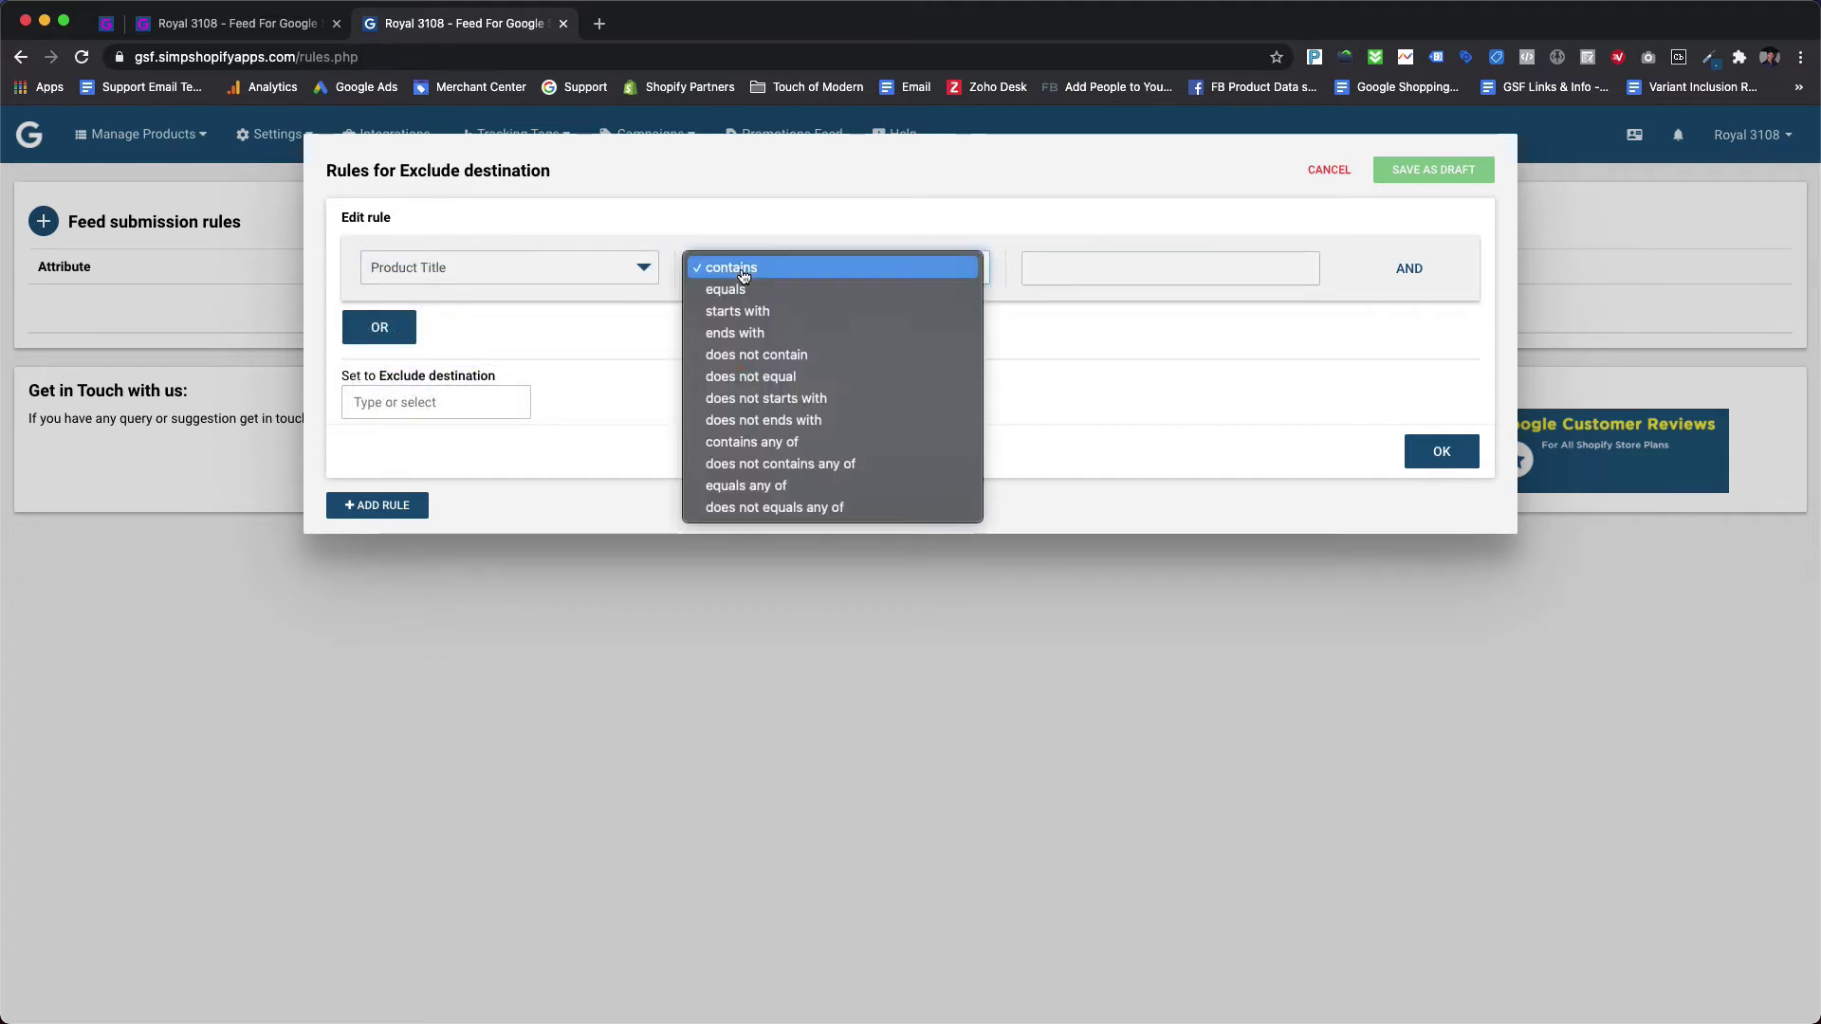
left_click(754, 354)
left_click(1081, 261)
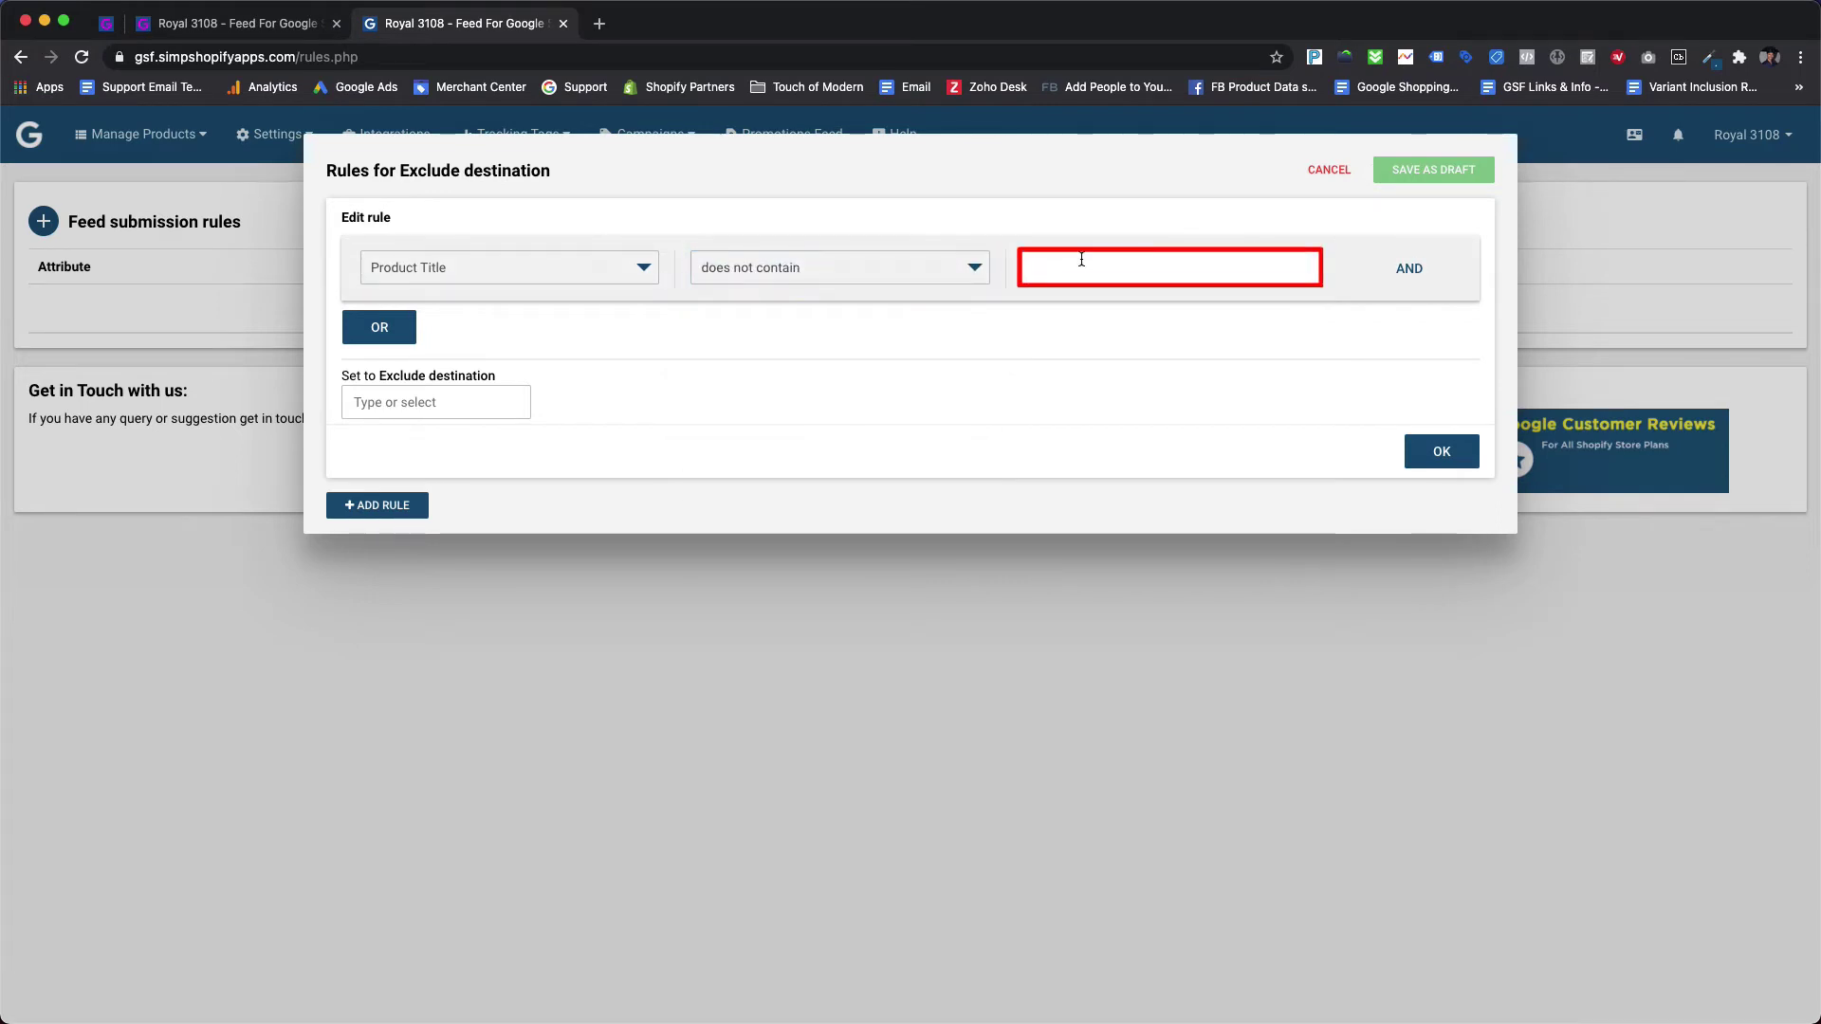
type("Newline Fashi")
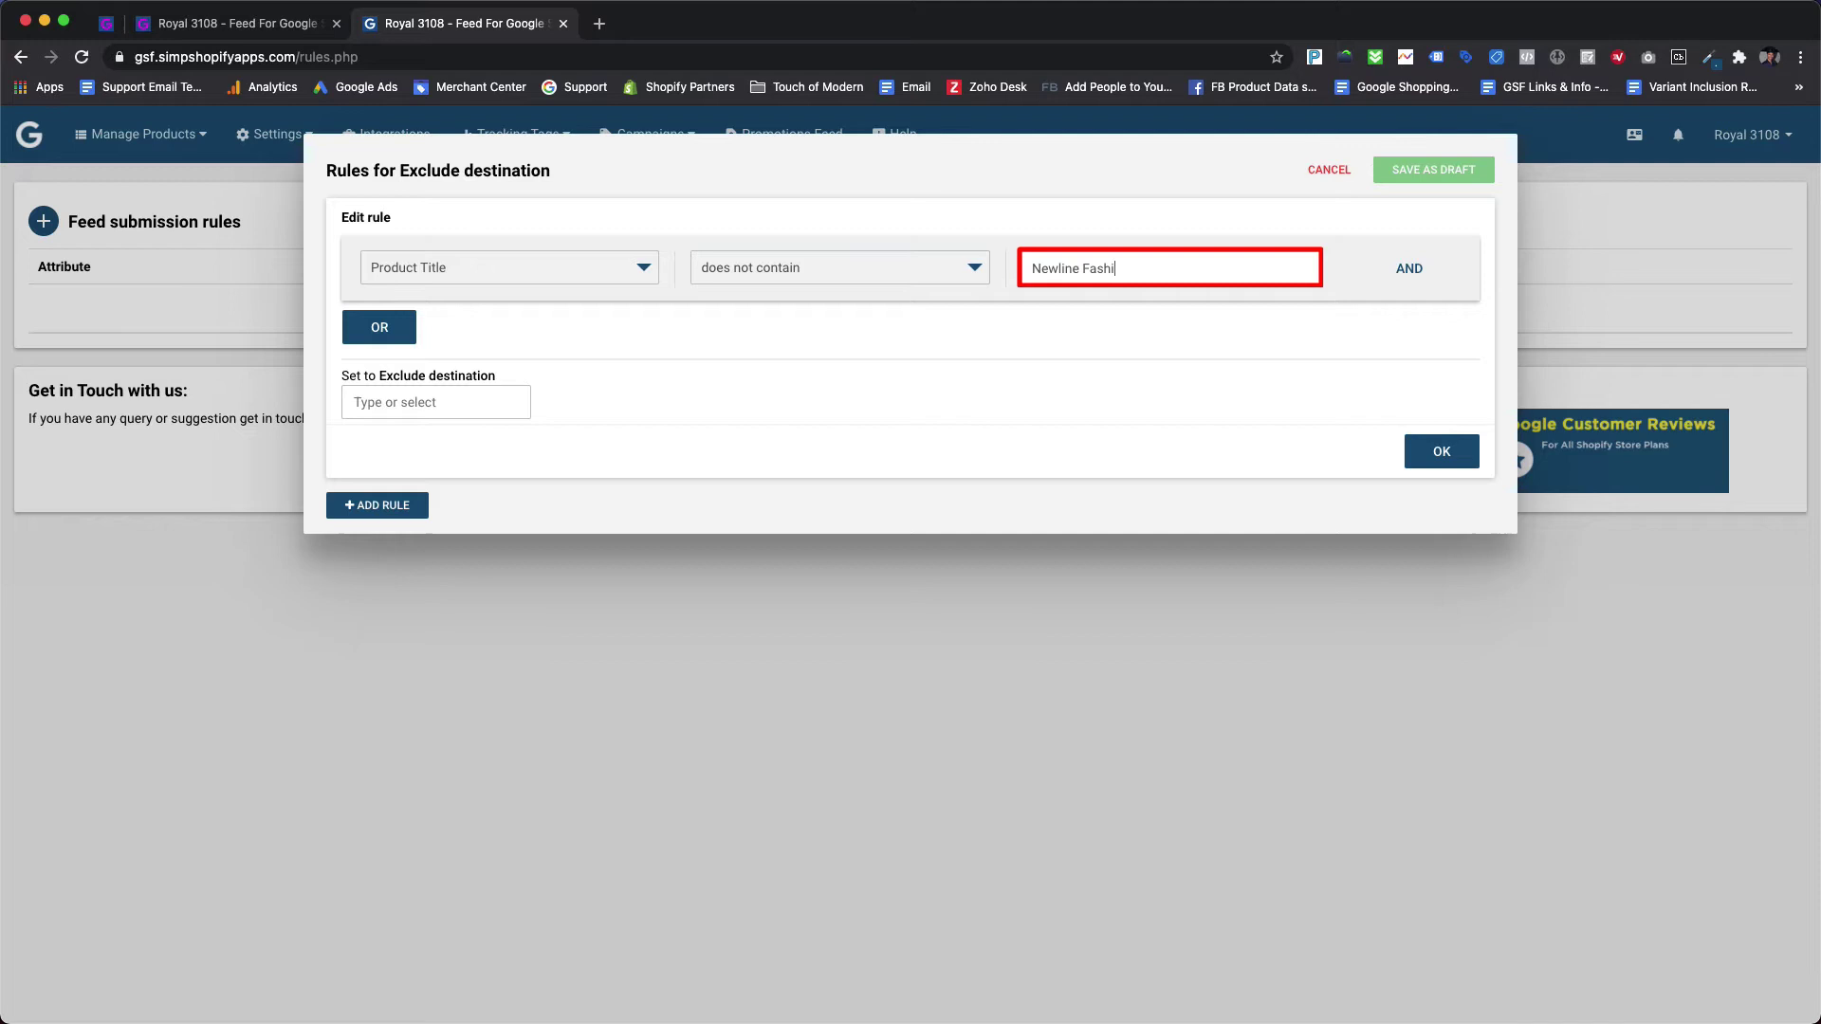
type("on")
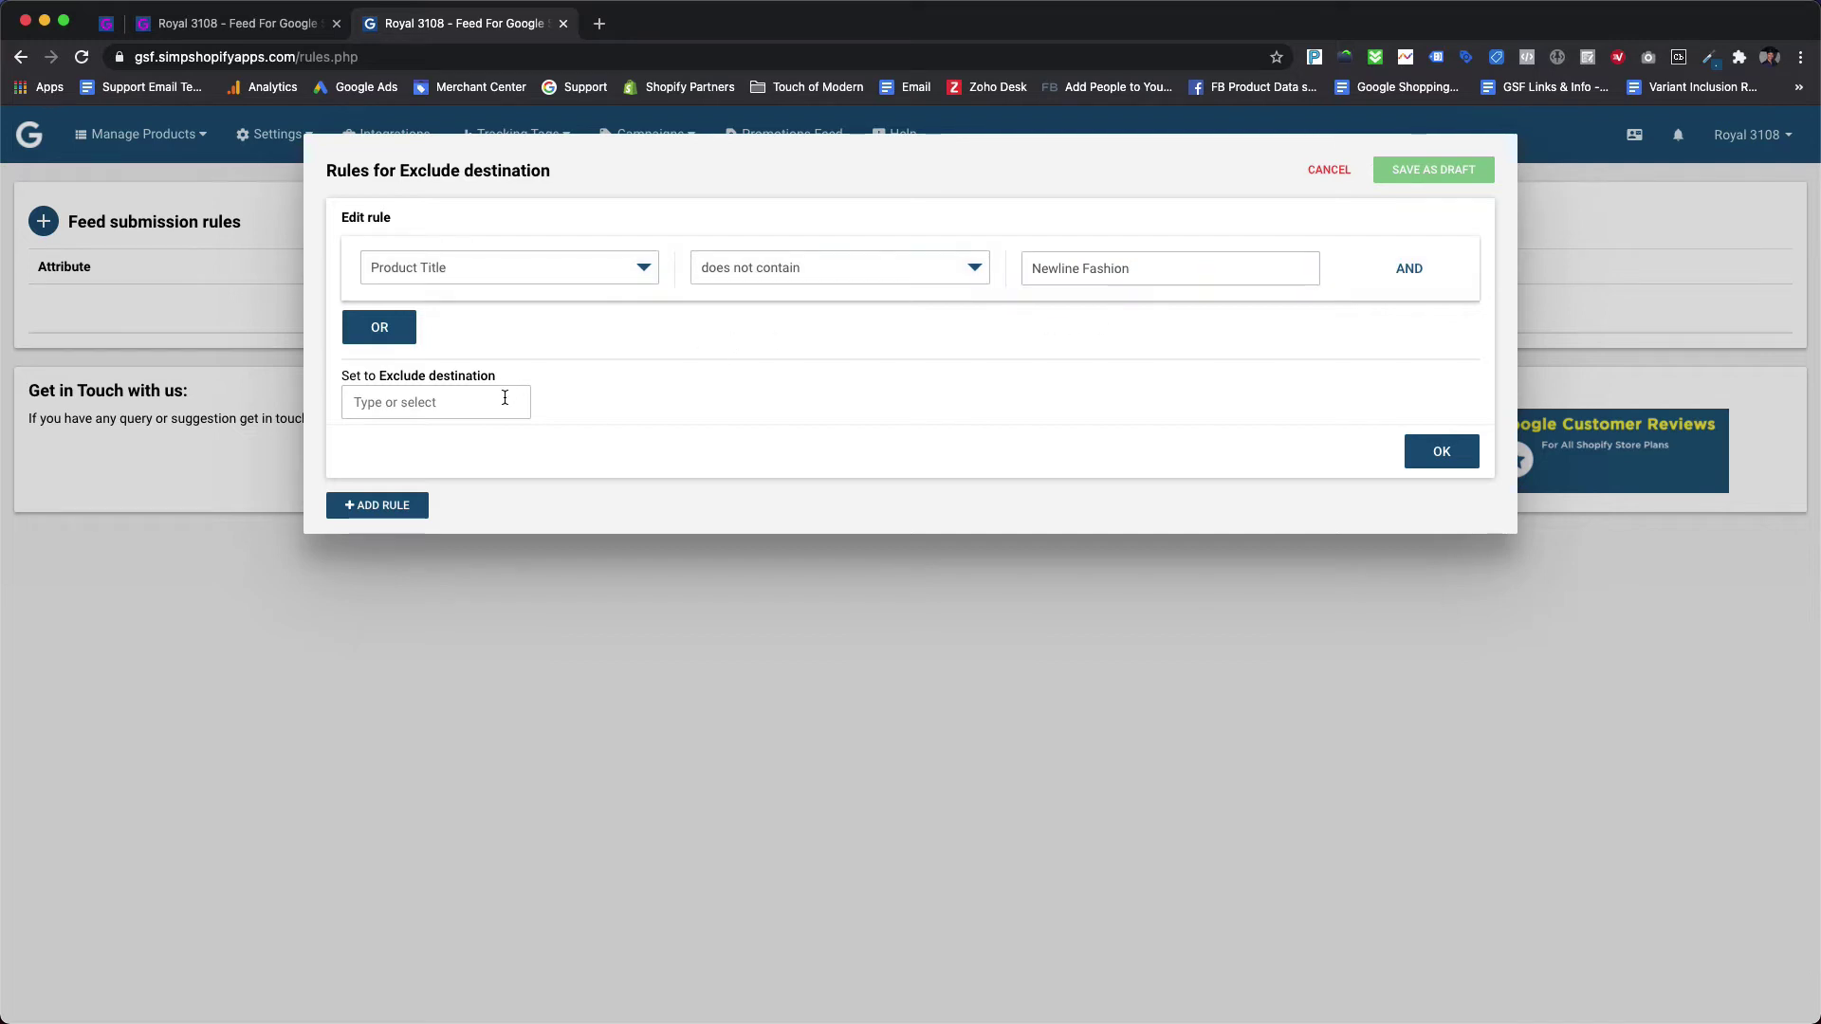
Add Surface Across Google, Google Shopping and Google Display Ads as excluded destinations
left_click(505, 398)
left_click(463, 436)
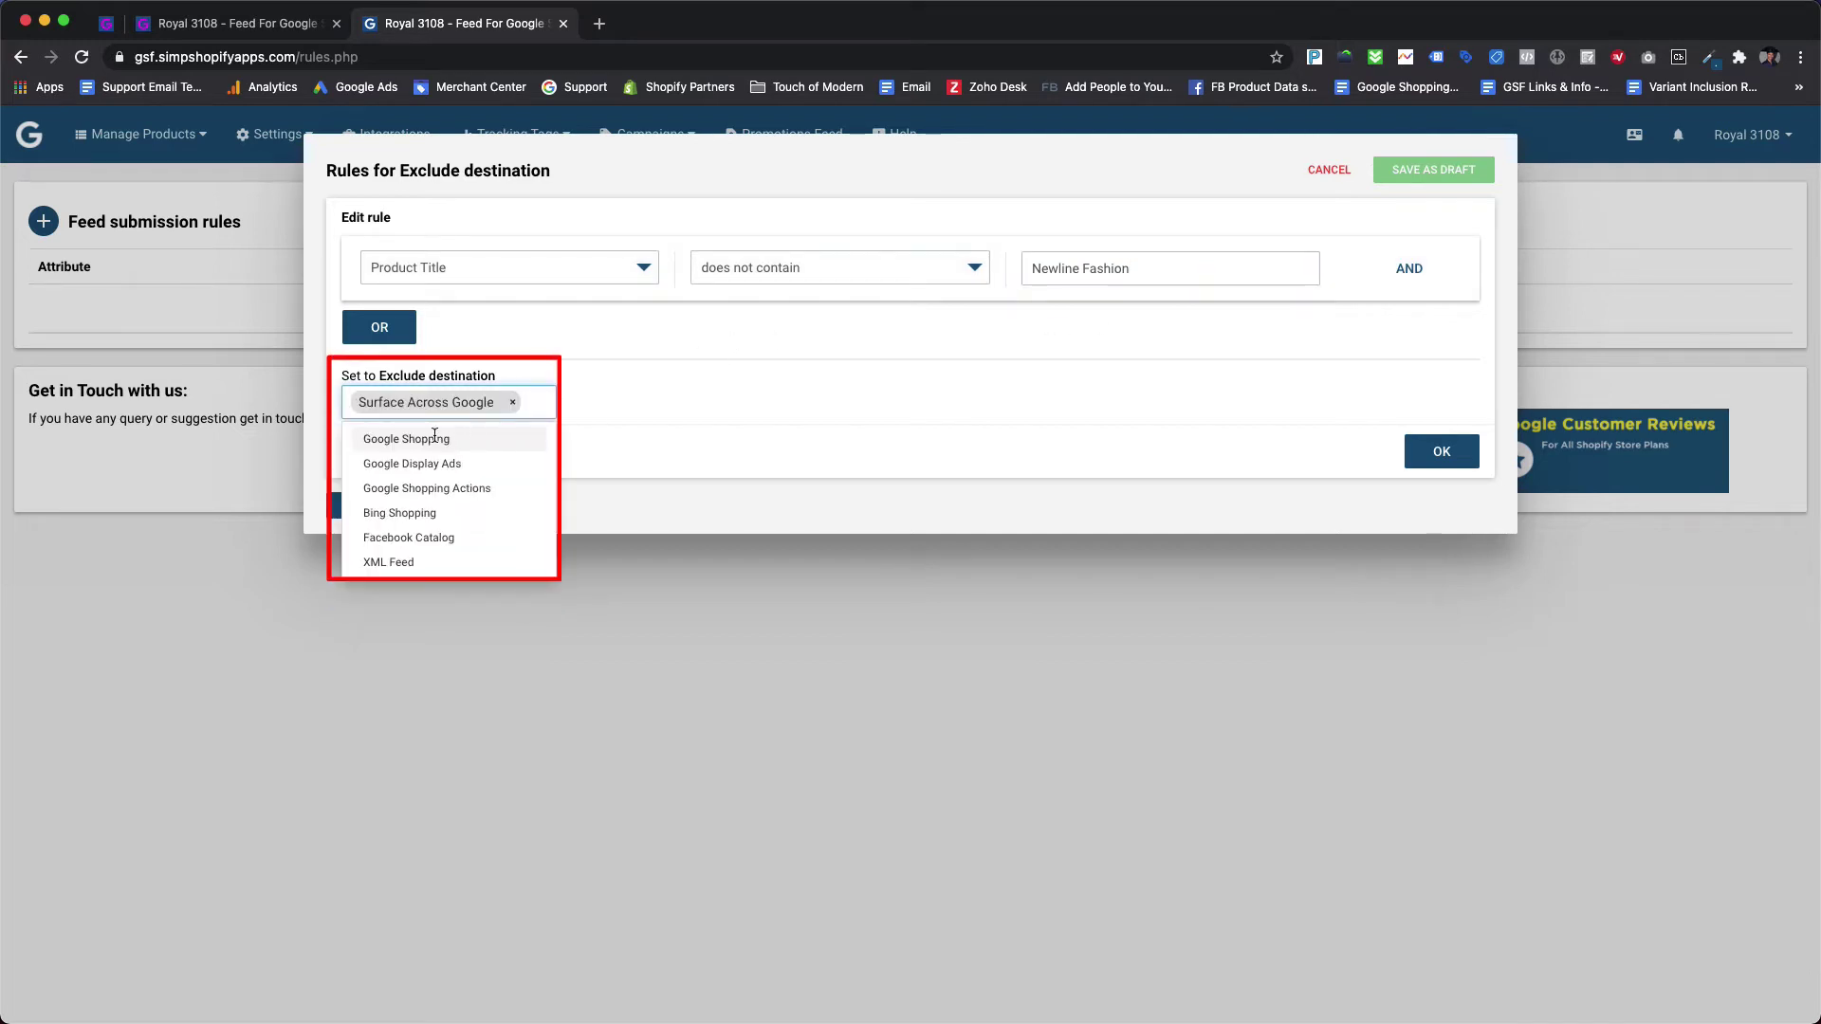
left_click(434, 438)
left_click(435, 438)
left_click(434, 438)
left_click(435, 438)
left_click(434, 439)
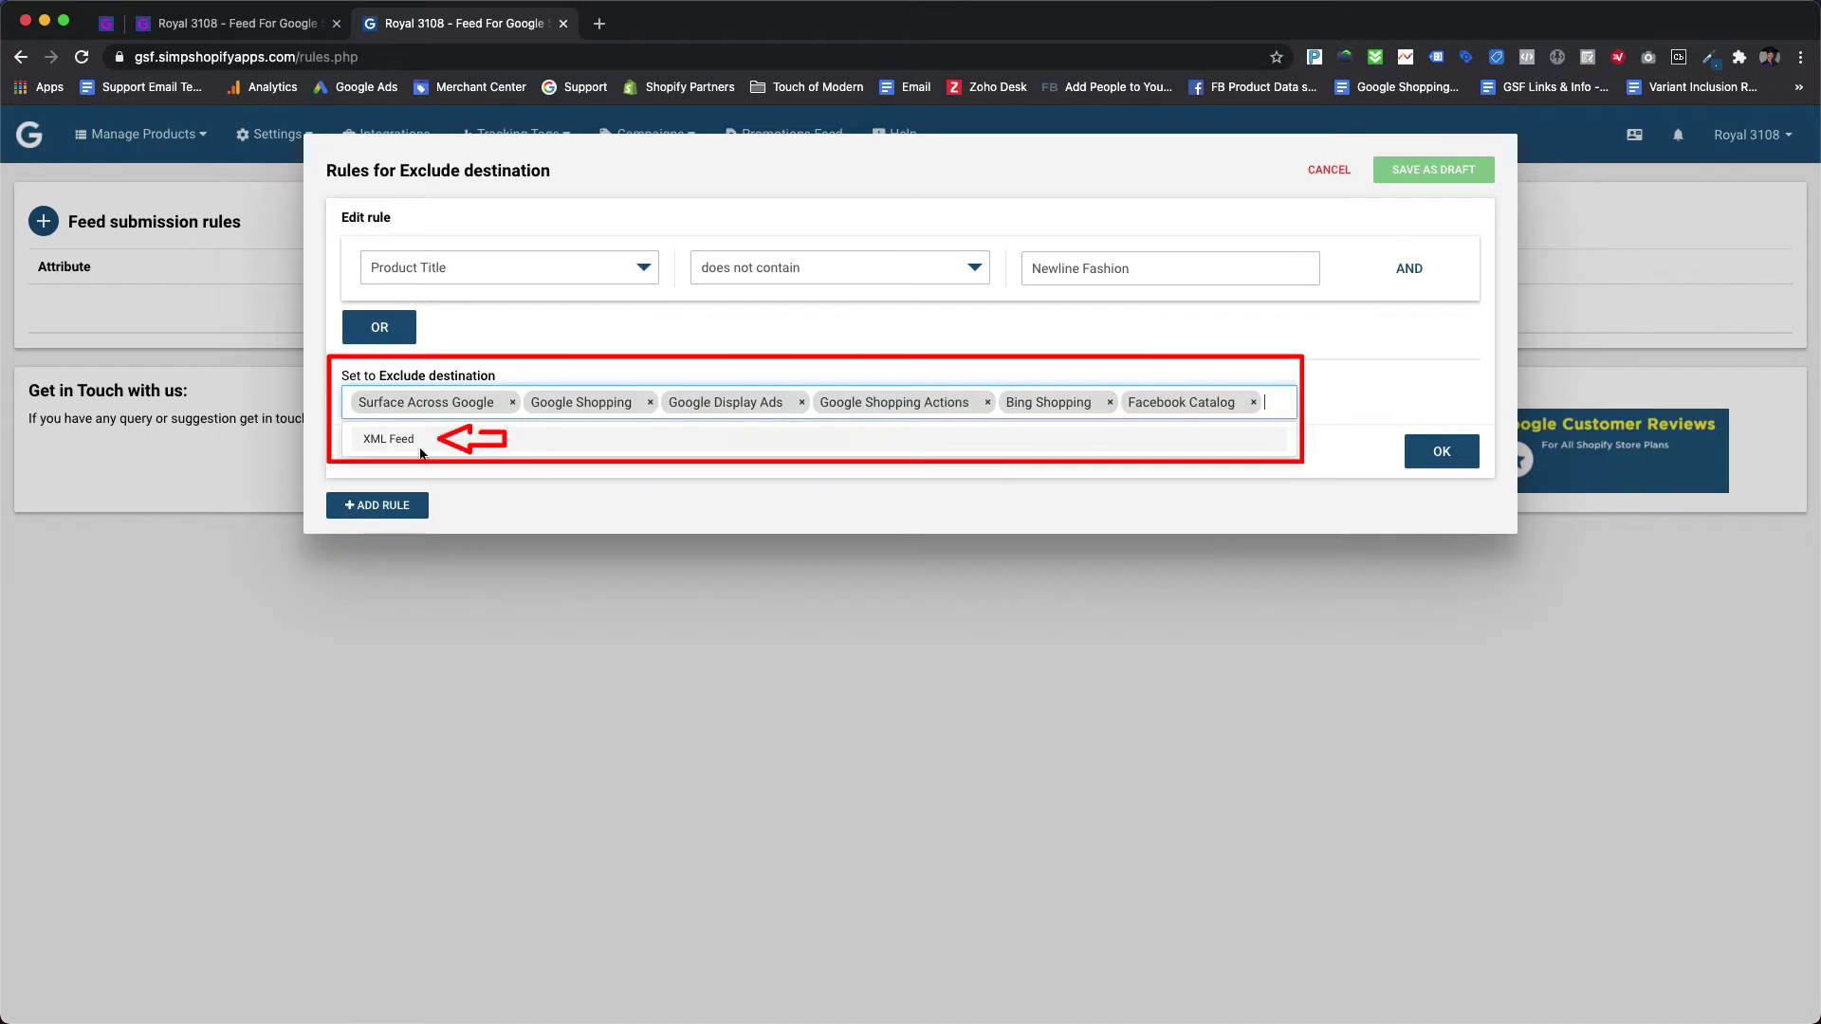
Confirm the Newline Fashion rule, save it as a draft and apply it to all products
left_click(1440, 451)
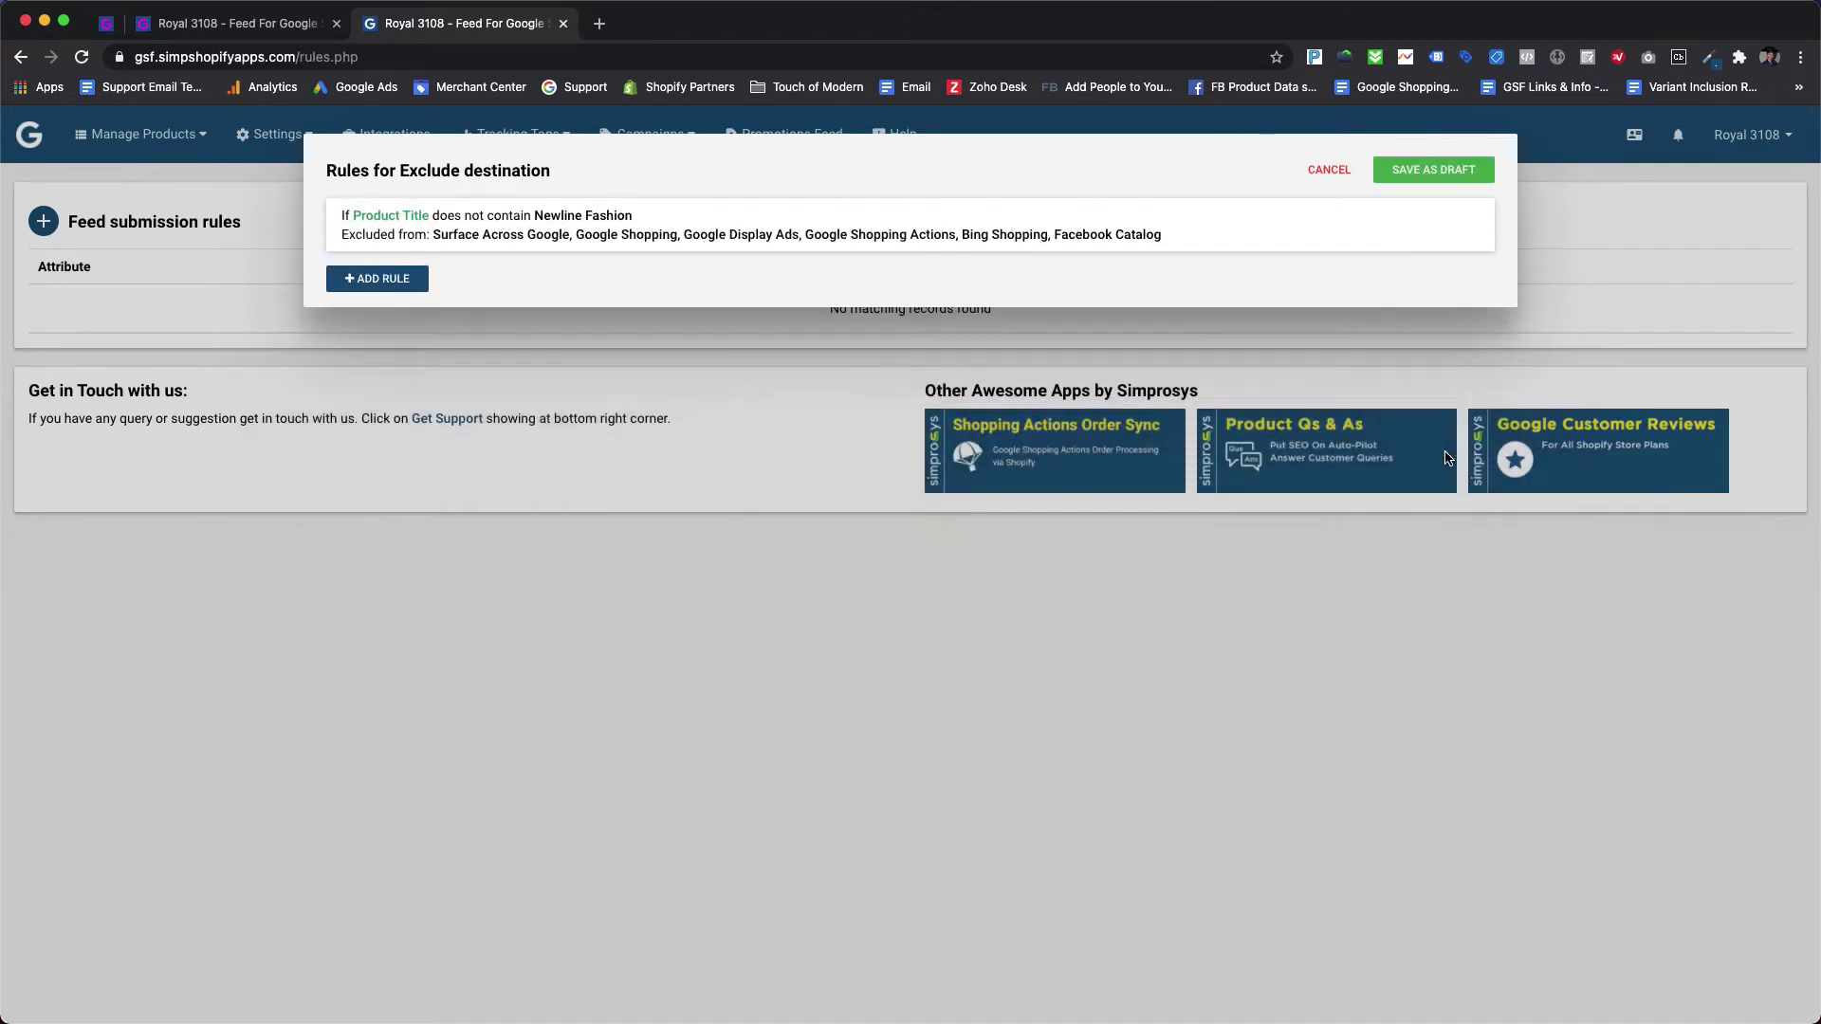
left_click(1420, 173)
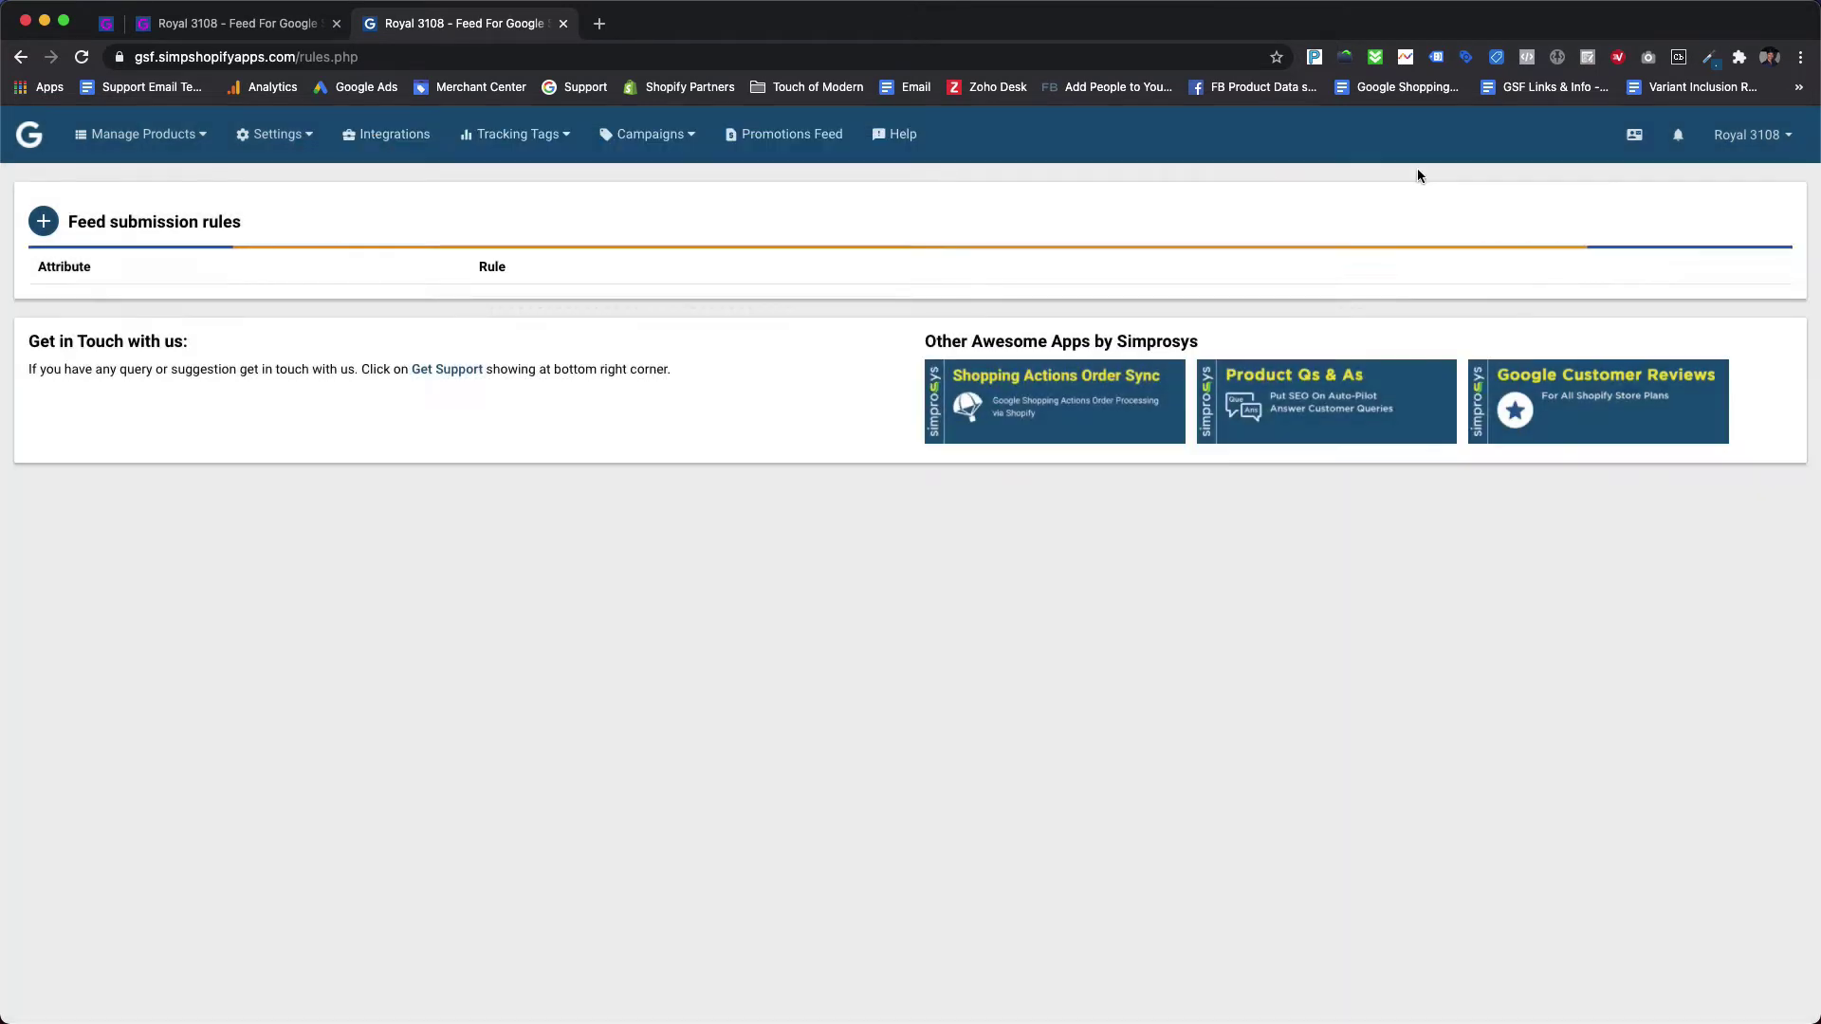
left_click(1538, 441)
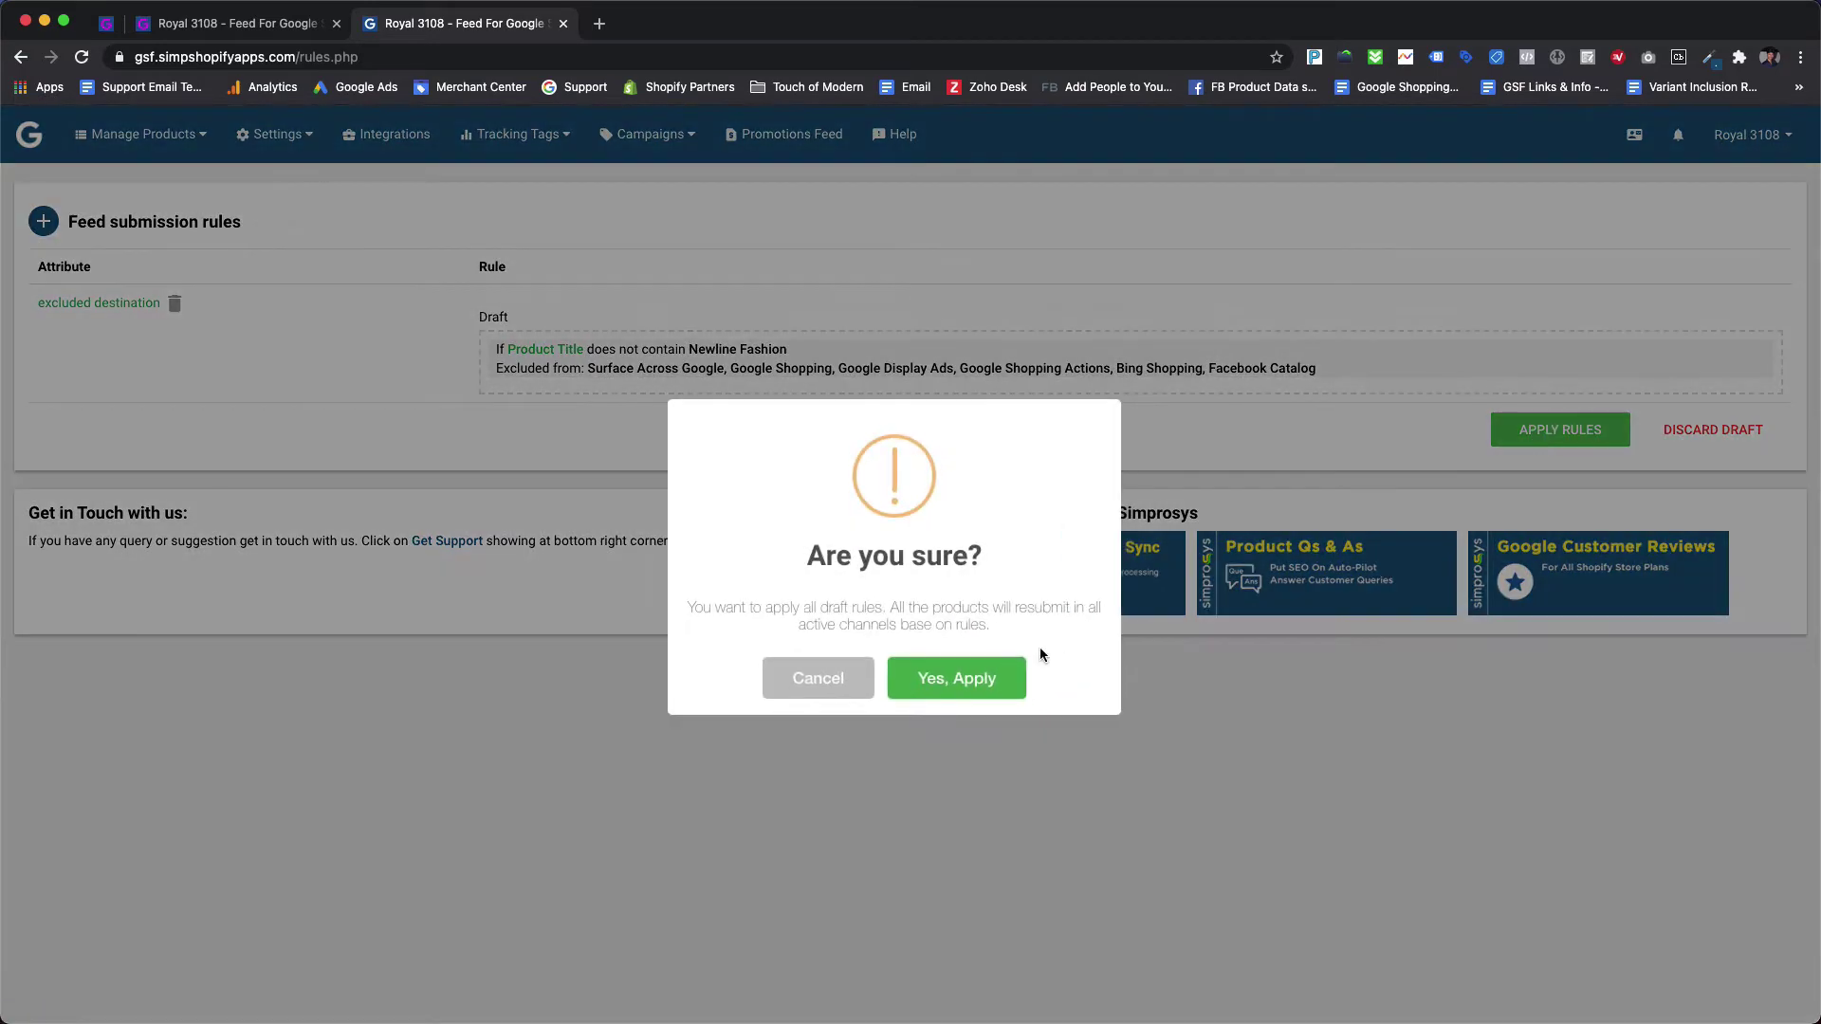
left_click(990, 695)
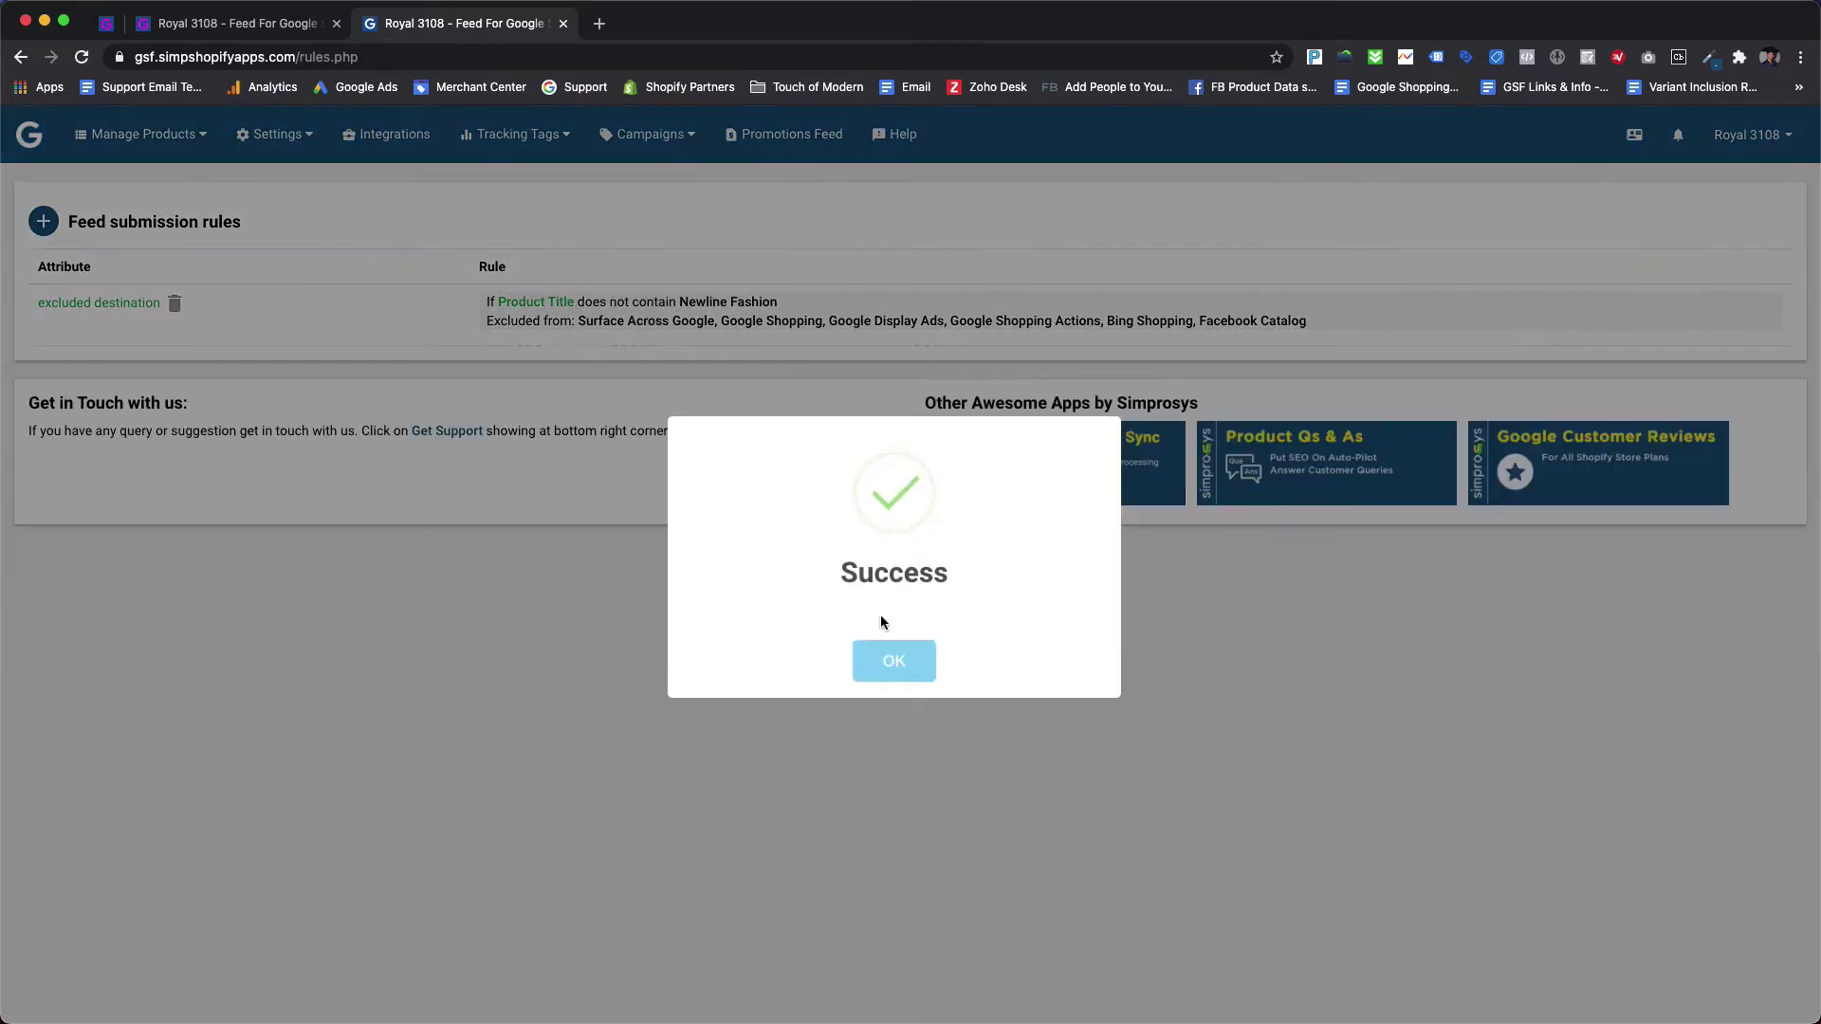
left_click(920, 651)
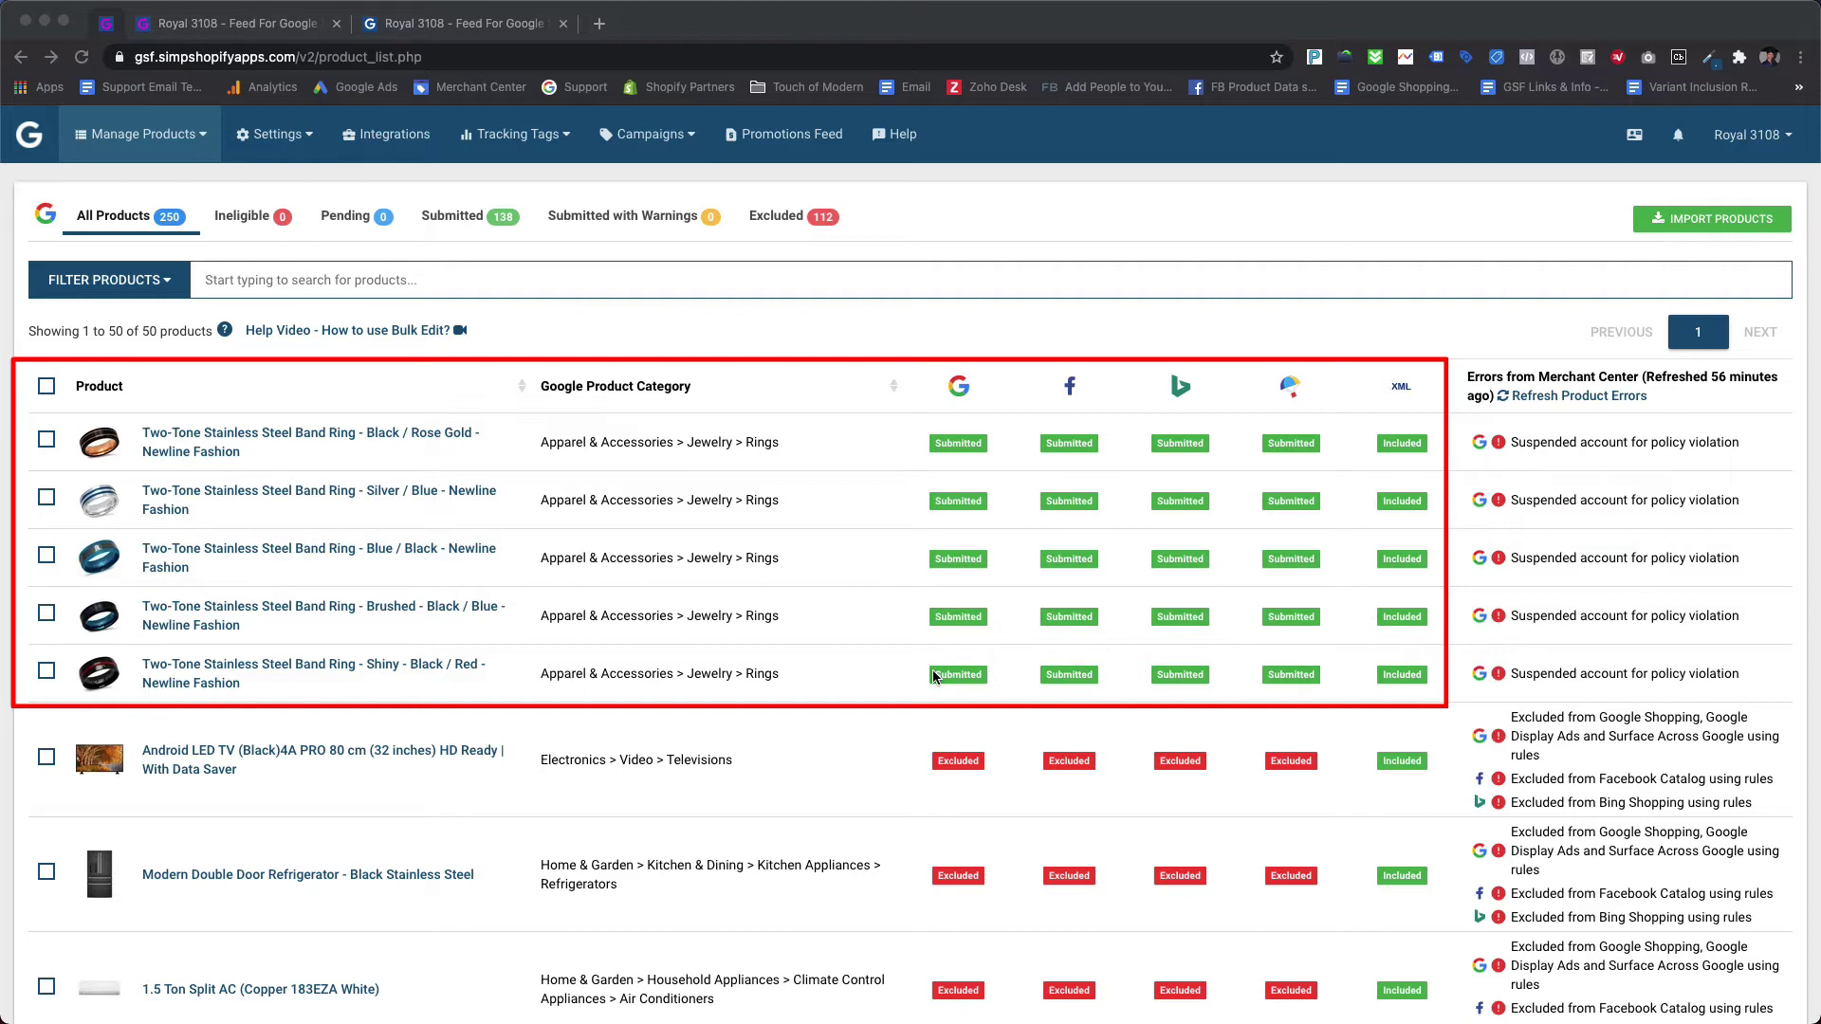
Find Women's High Heel Boots in the product list and open its details
scroll(932, 673, "down", 2)
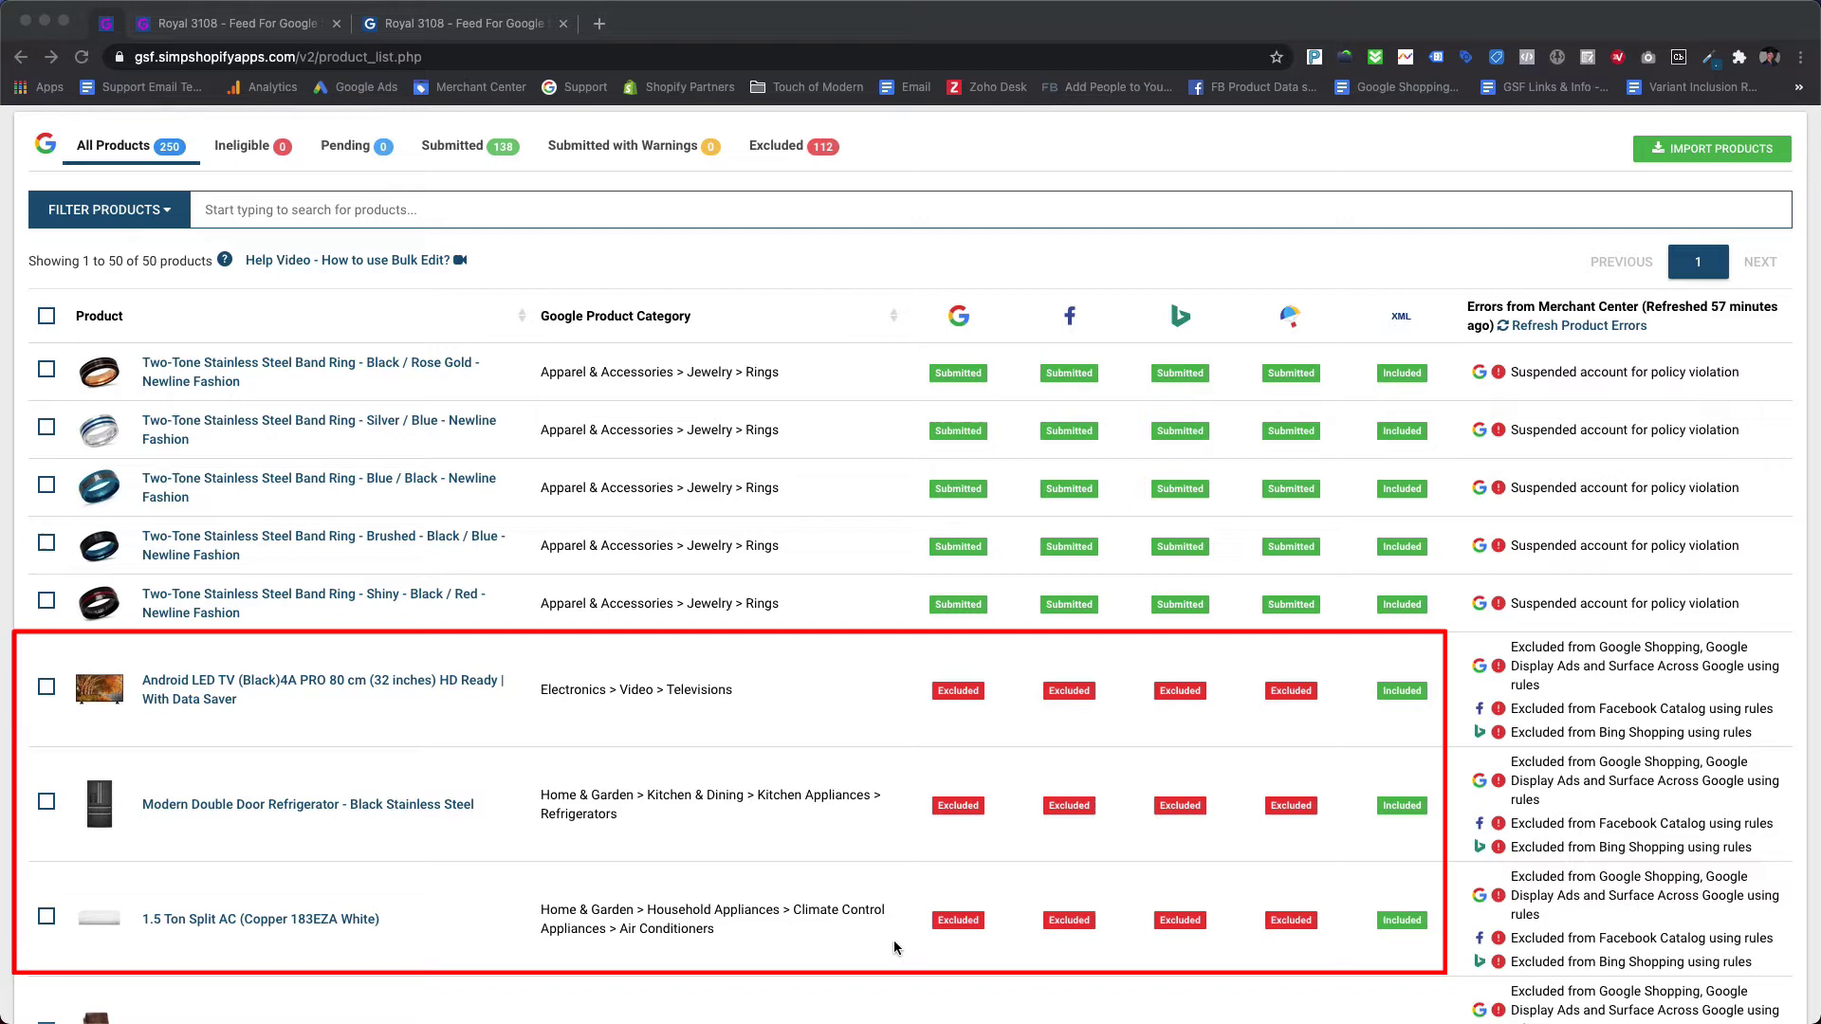
scroll(896, 946, "down", 3)
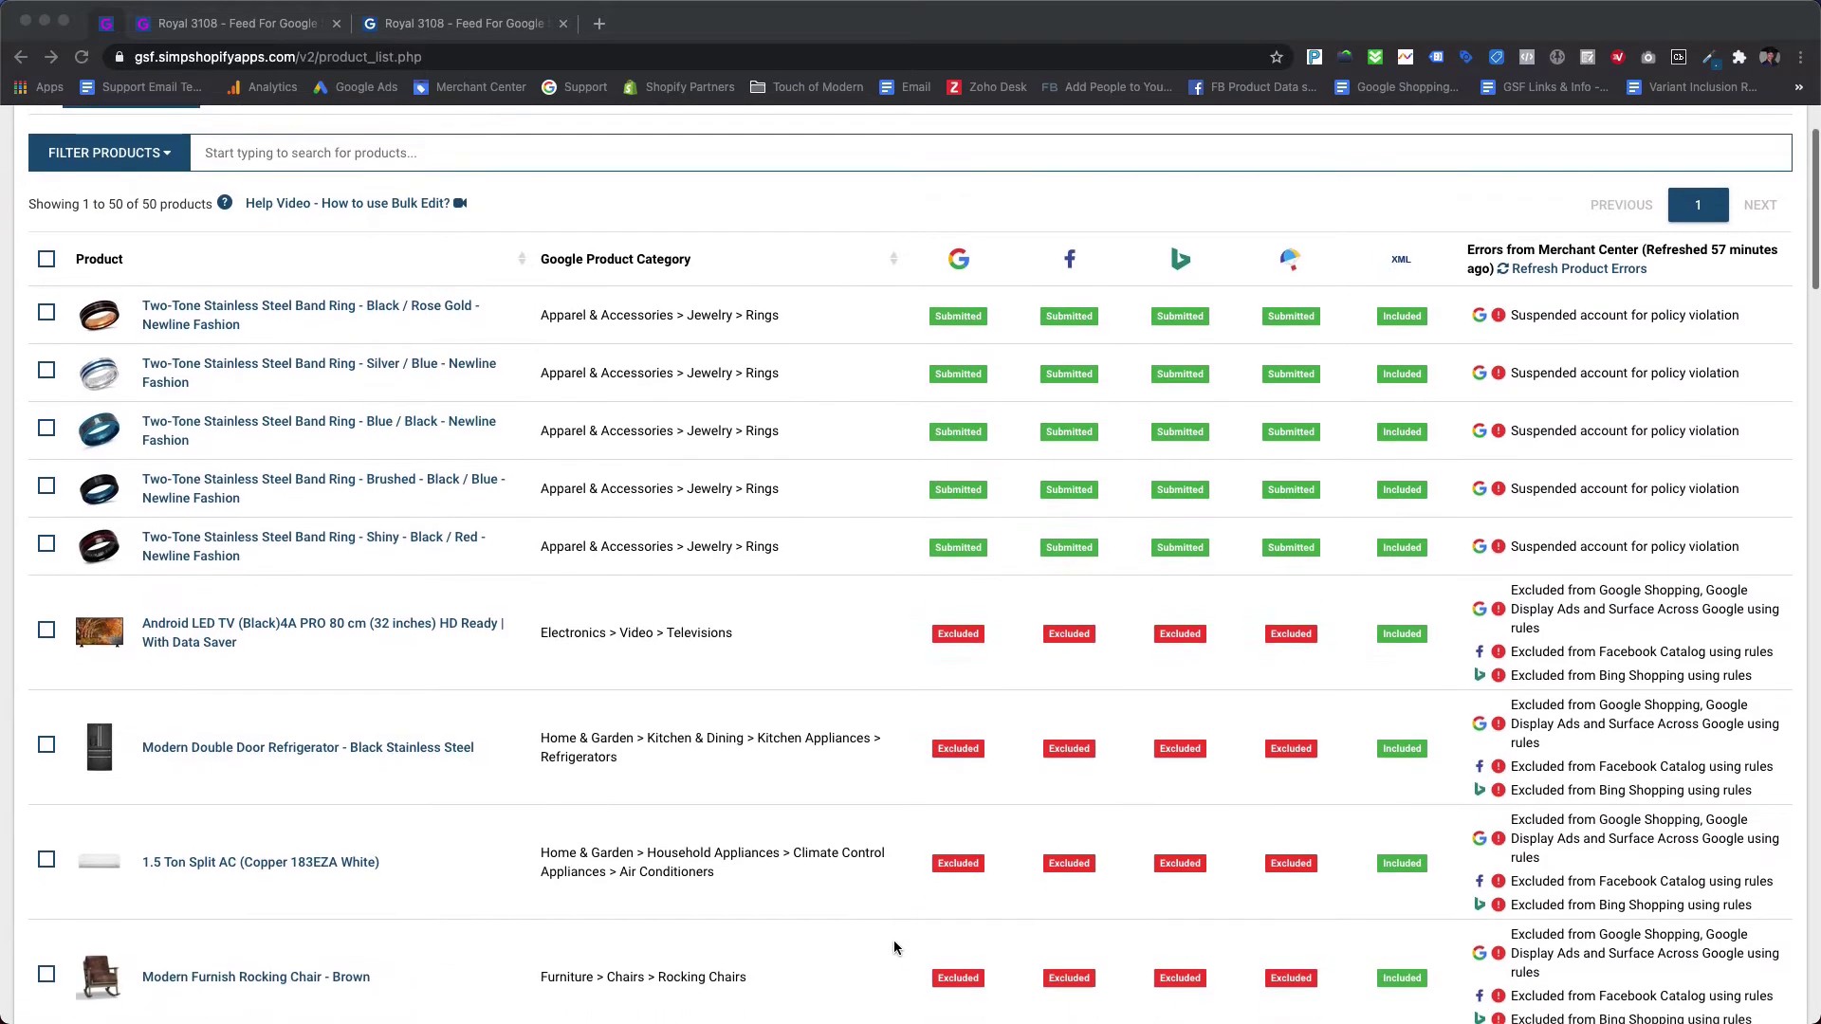
scroll(572, 946, "down", 10)
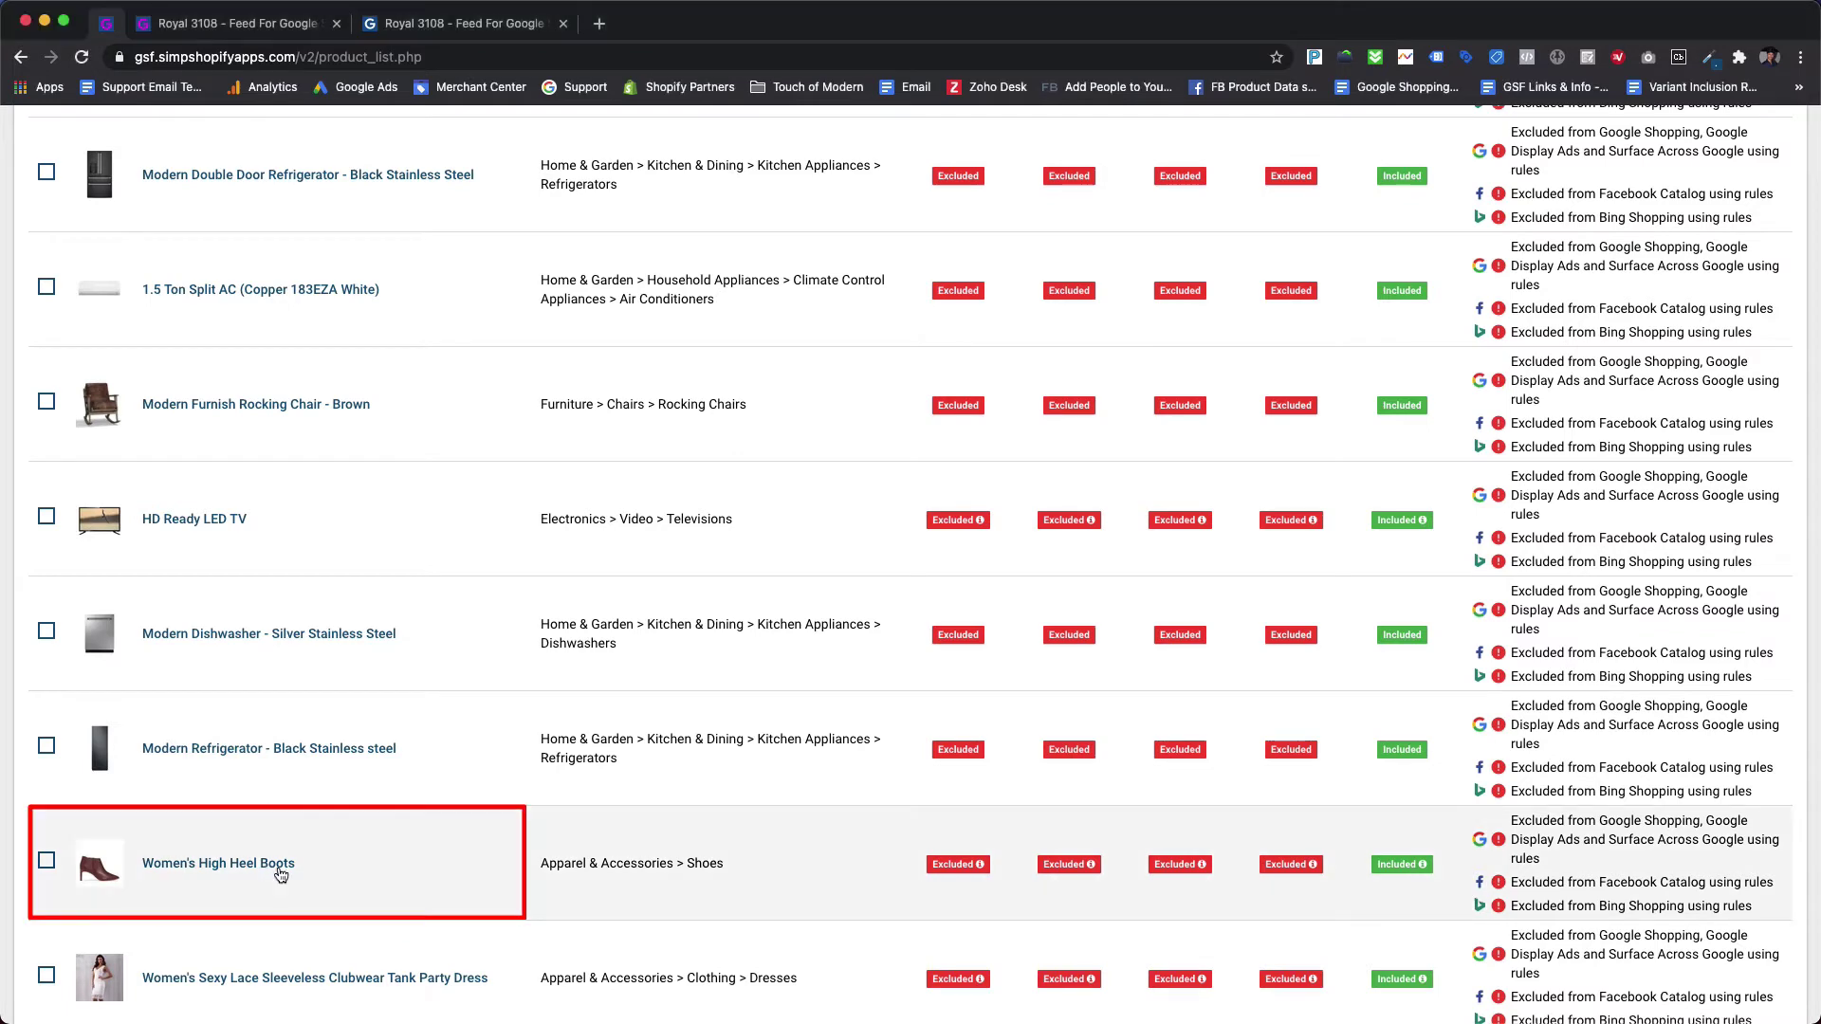
left_click(278, 864)
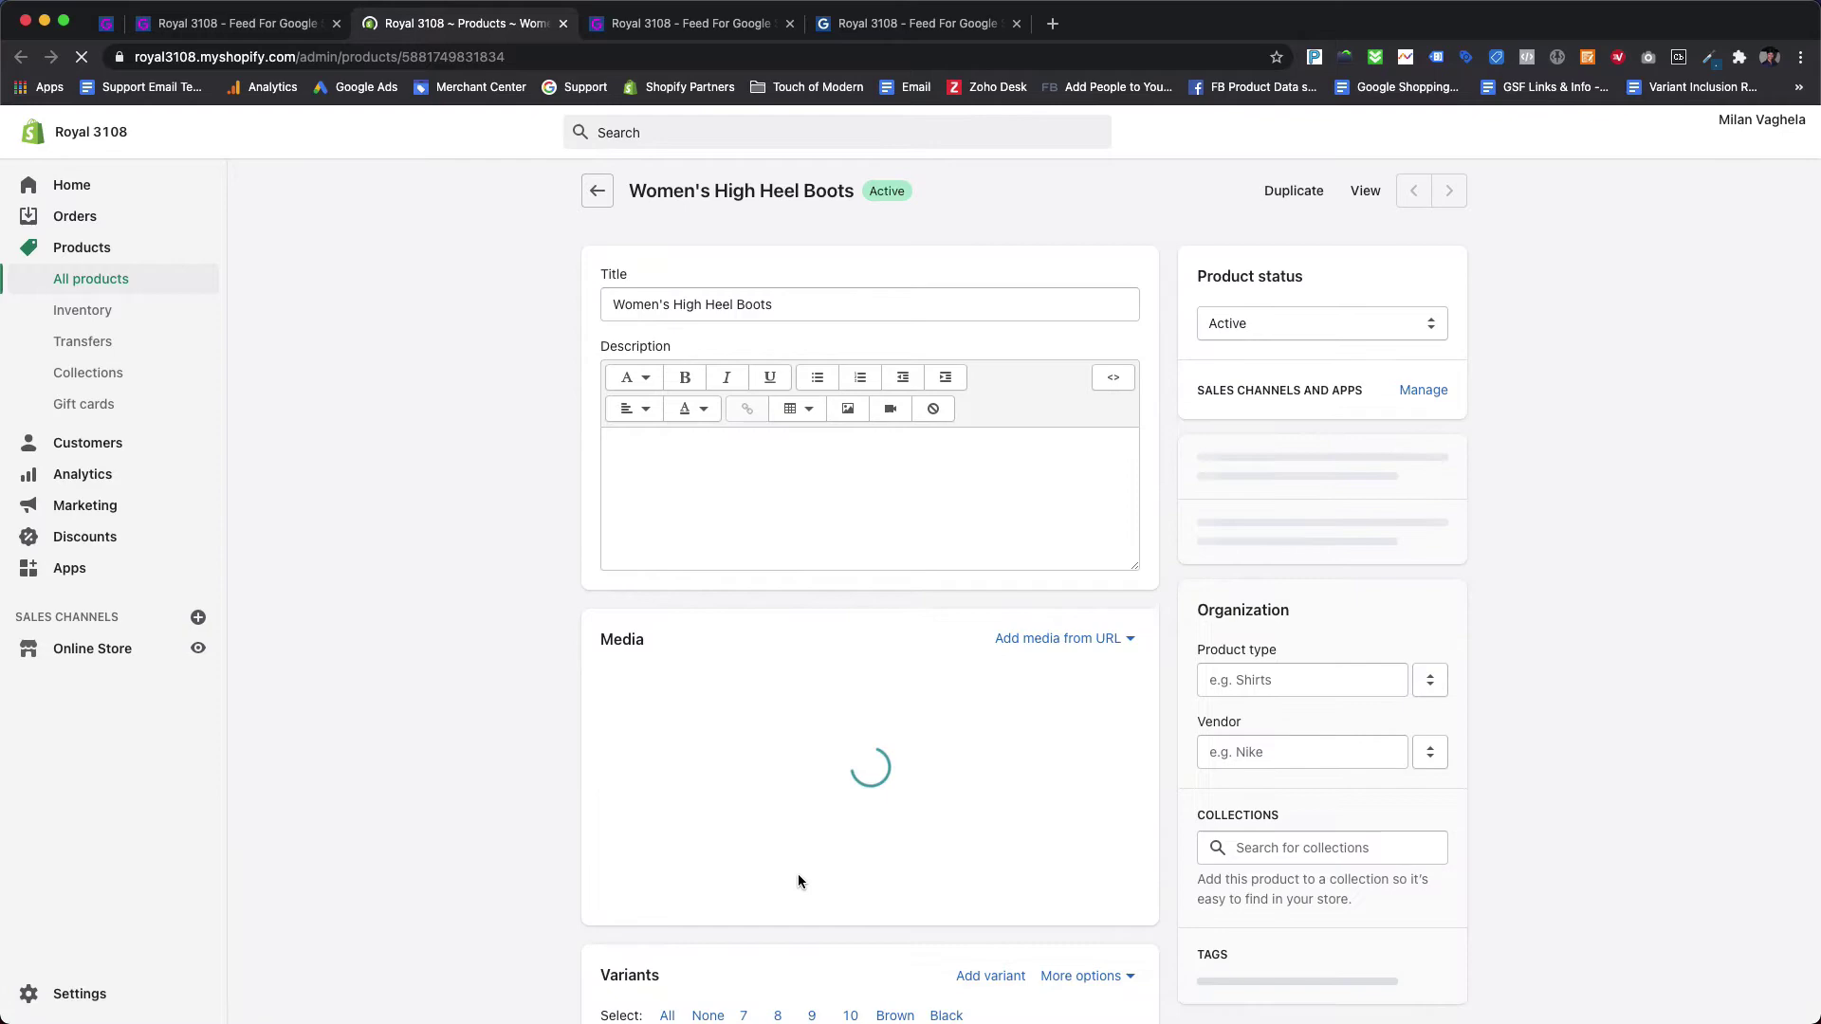
Append '| Newline Fashion' to the boots' SEO page title and save the product
scroll(799, 874, "down", 15)
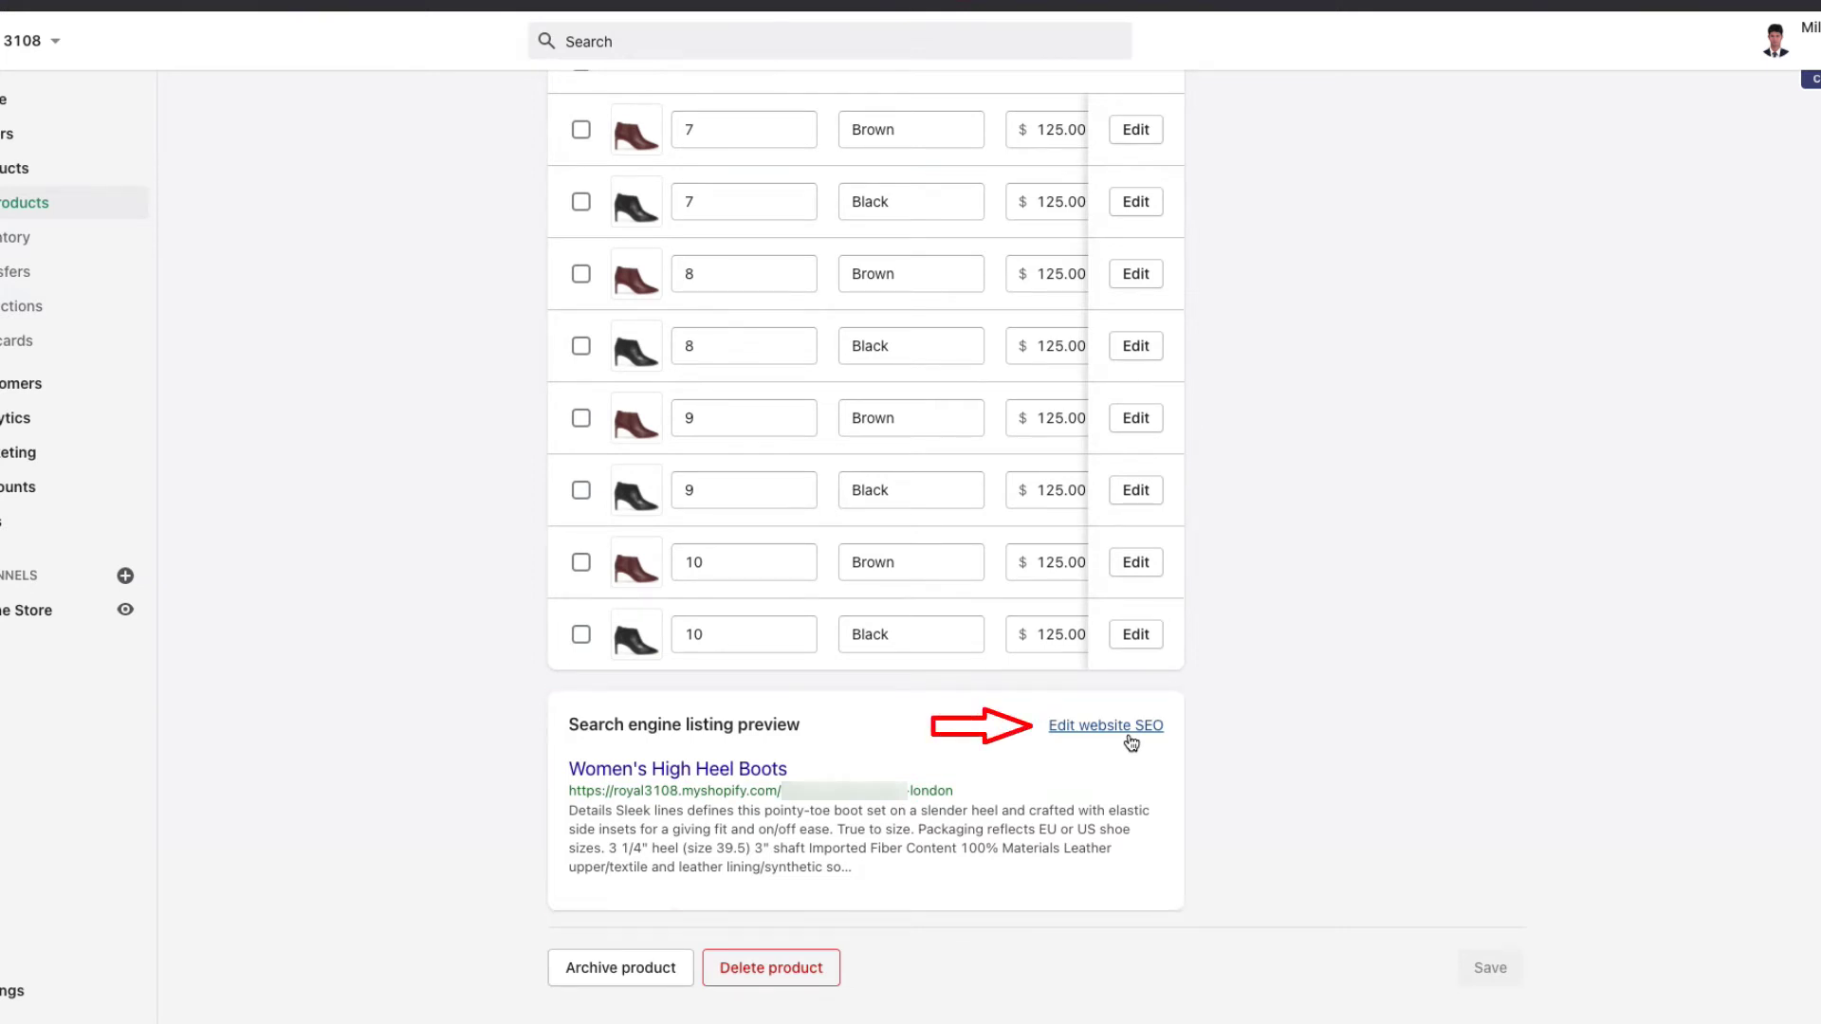
left_click(1132, 730)
left_click(827, 963)
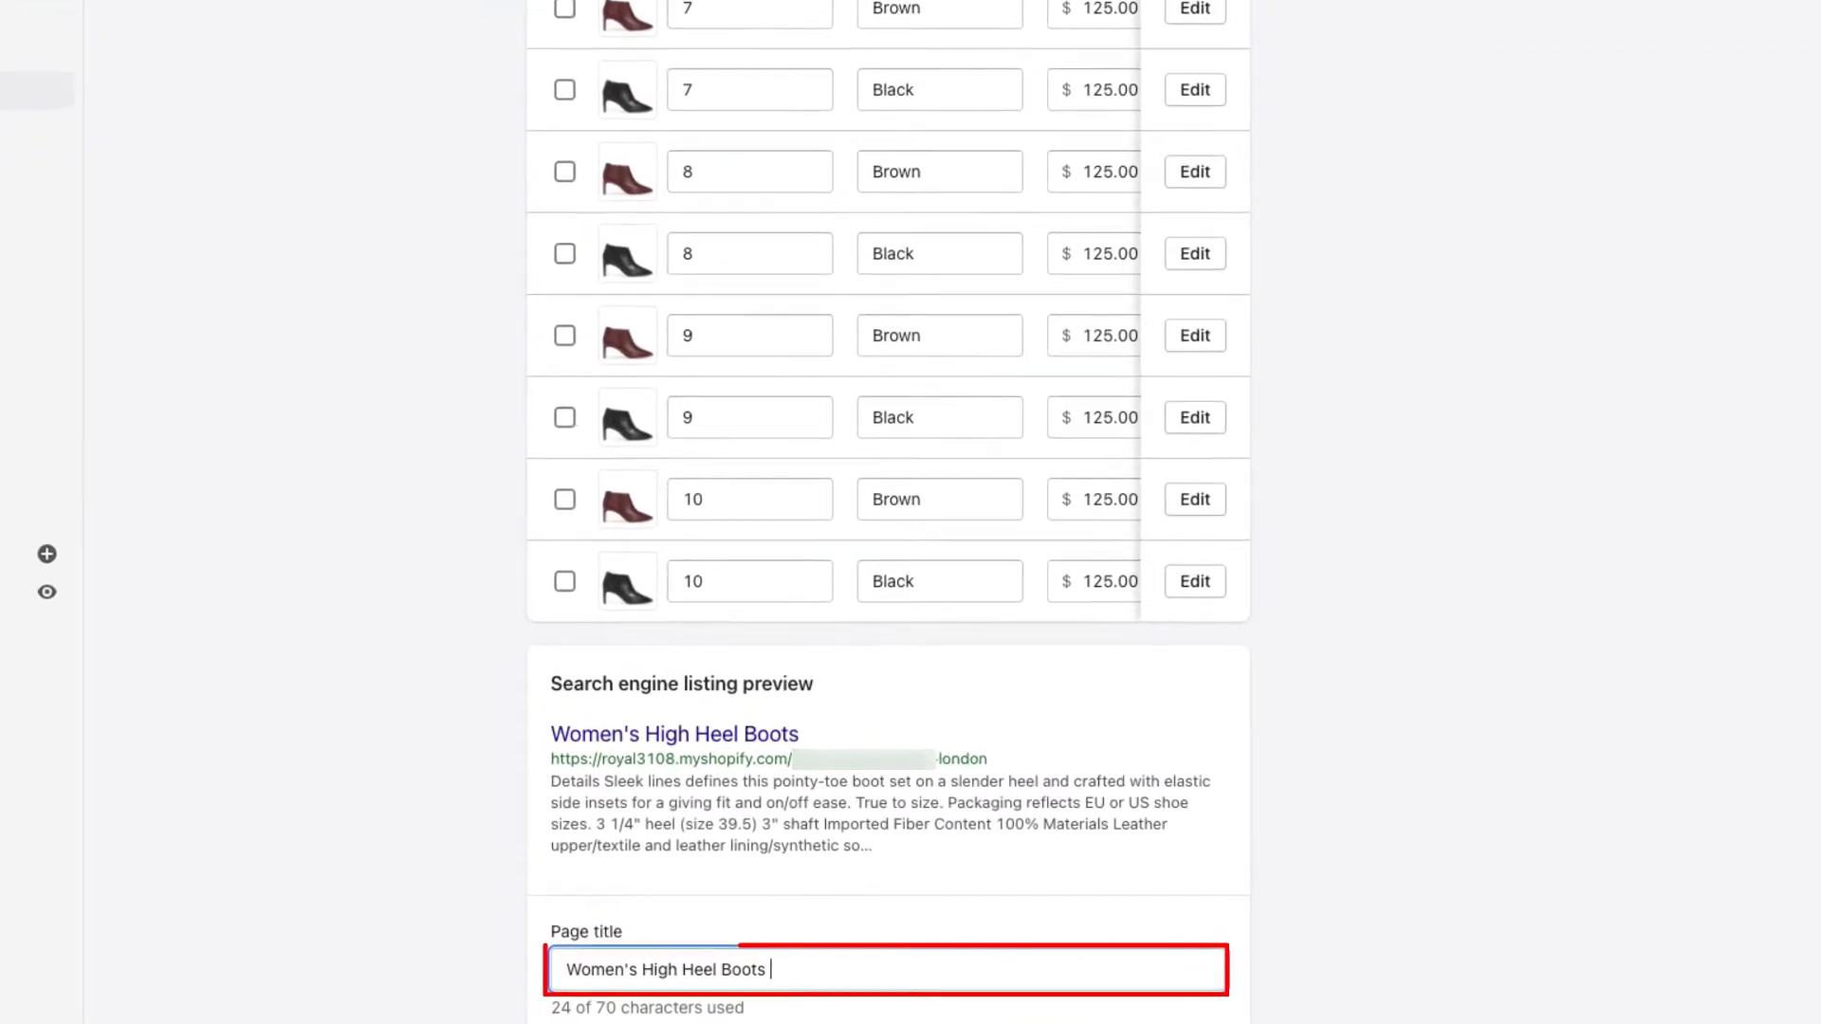
type("| Ne")
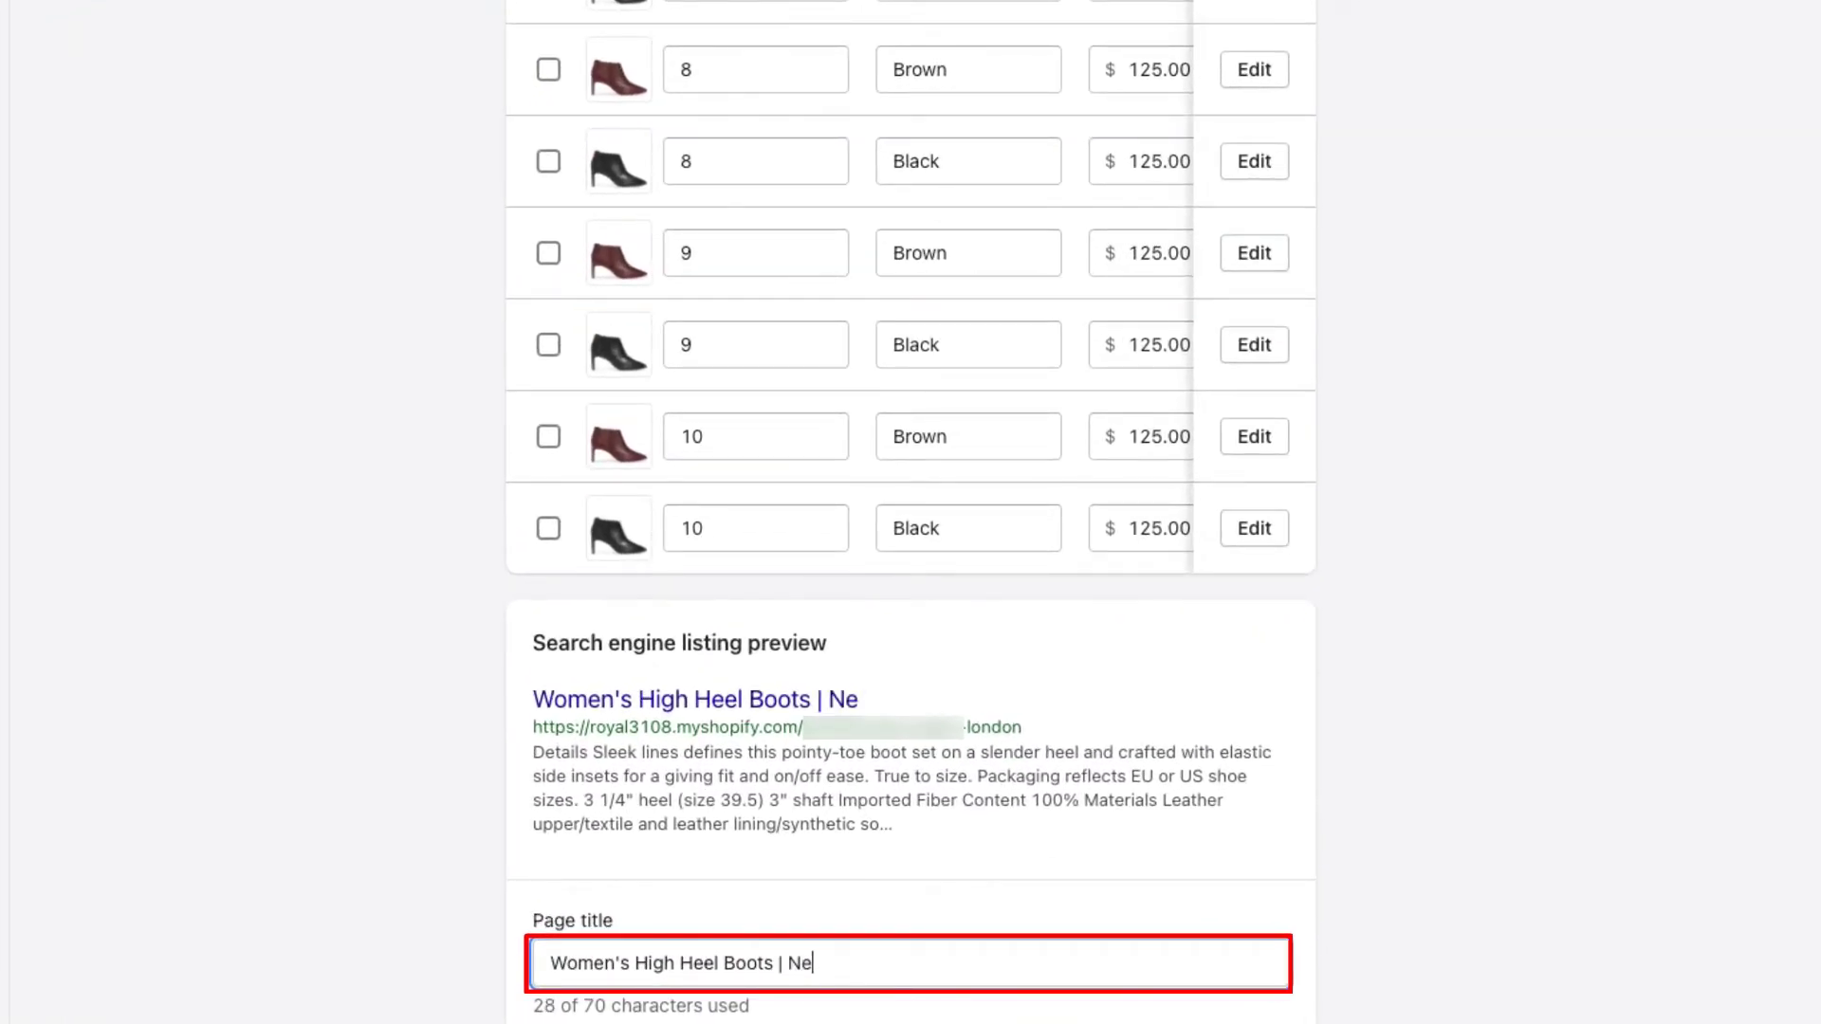
type("wline Fashion")
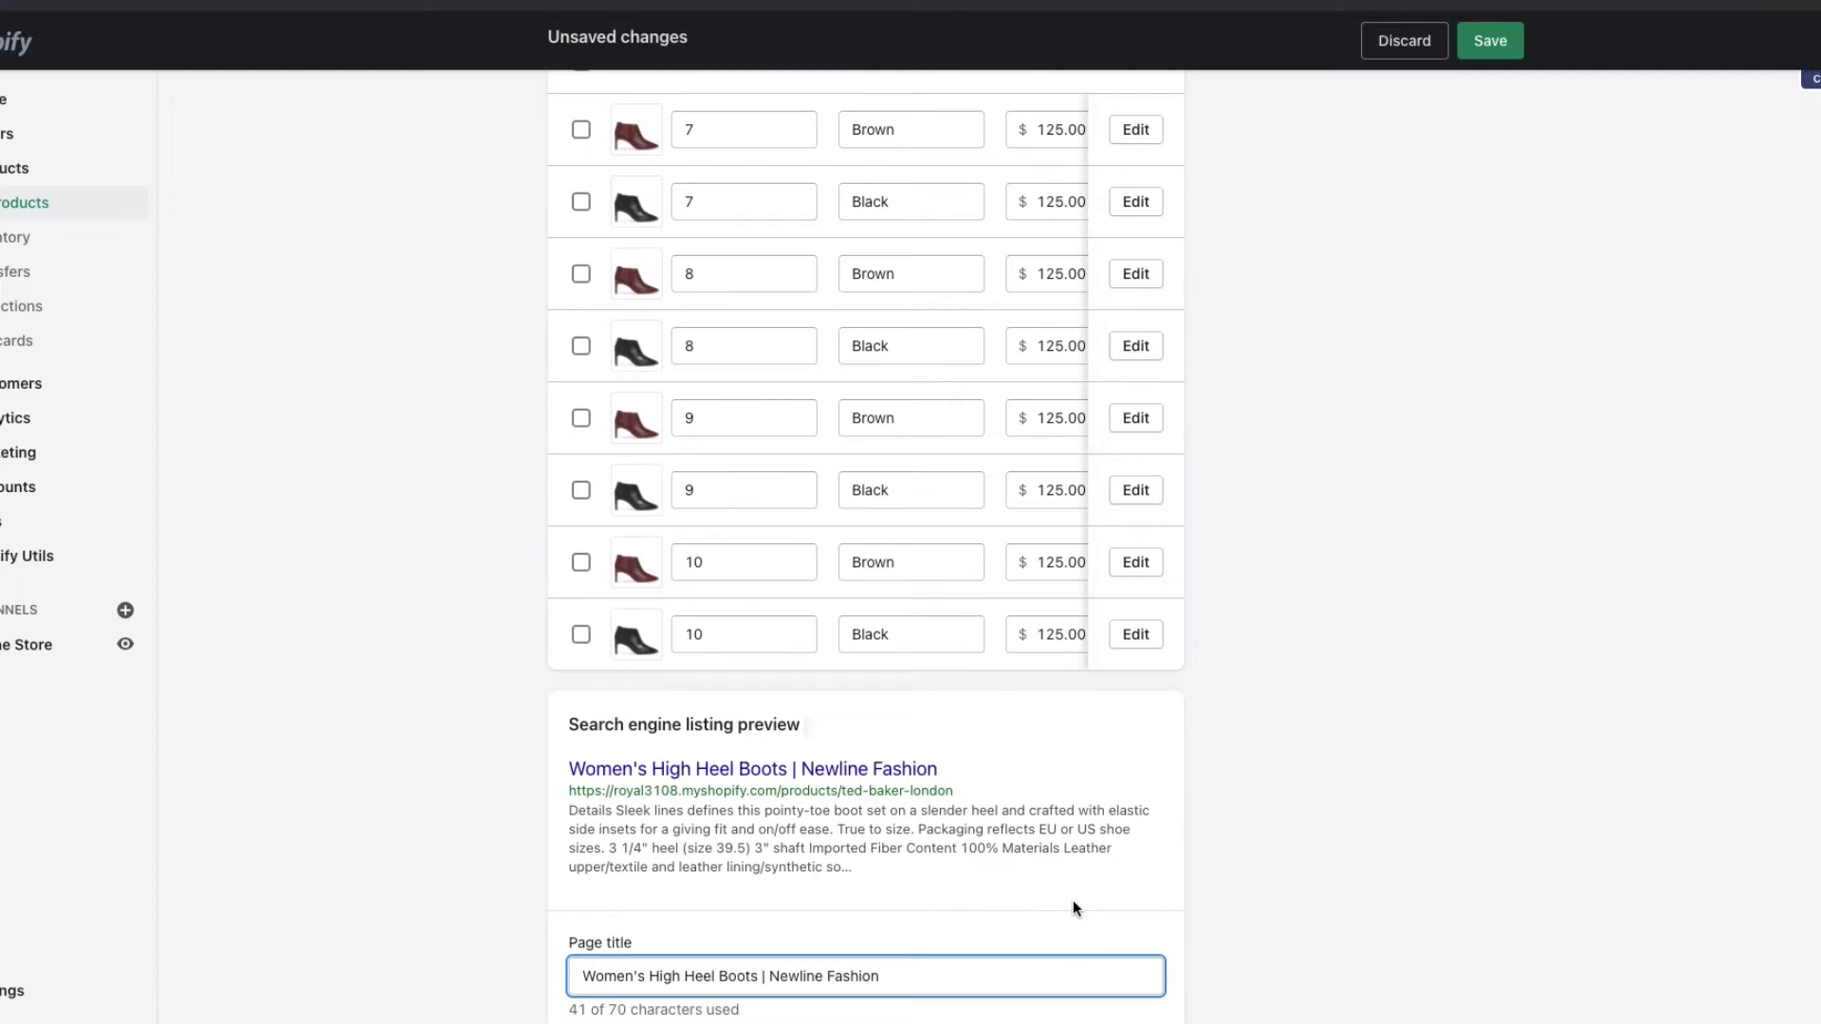
scroll(1073, 901, "down", 5)
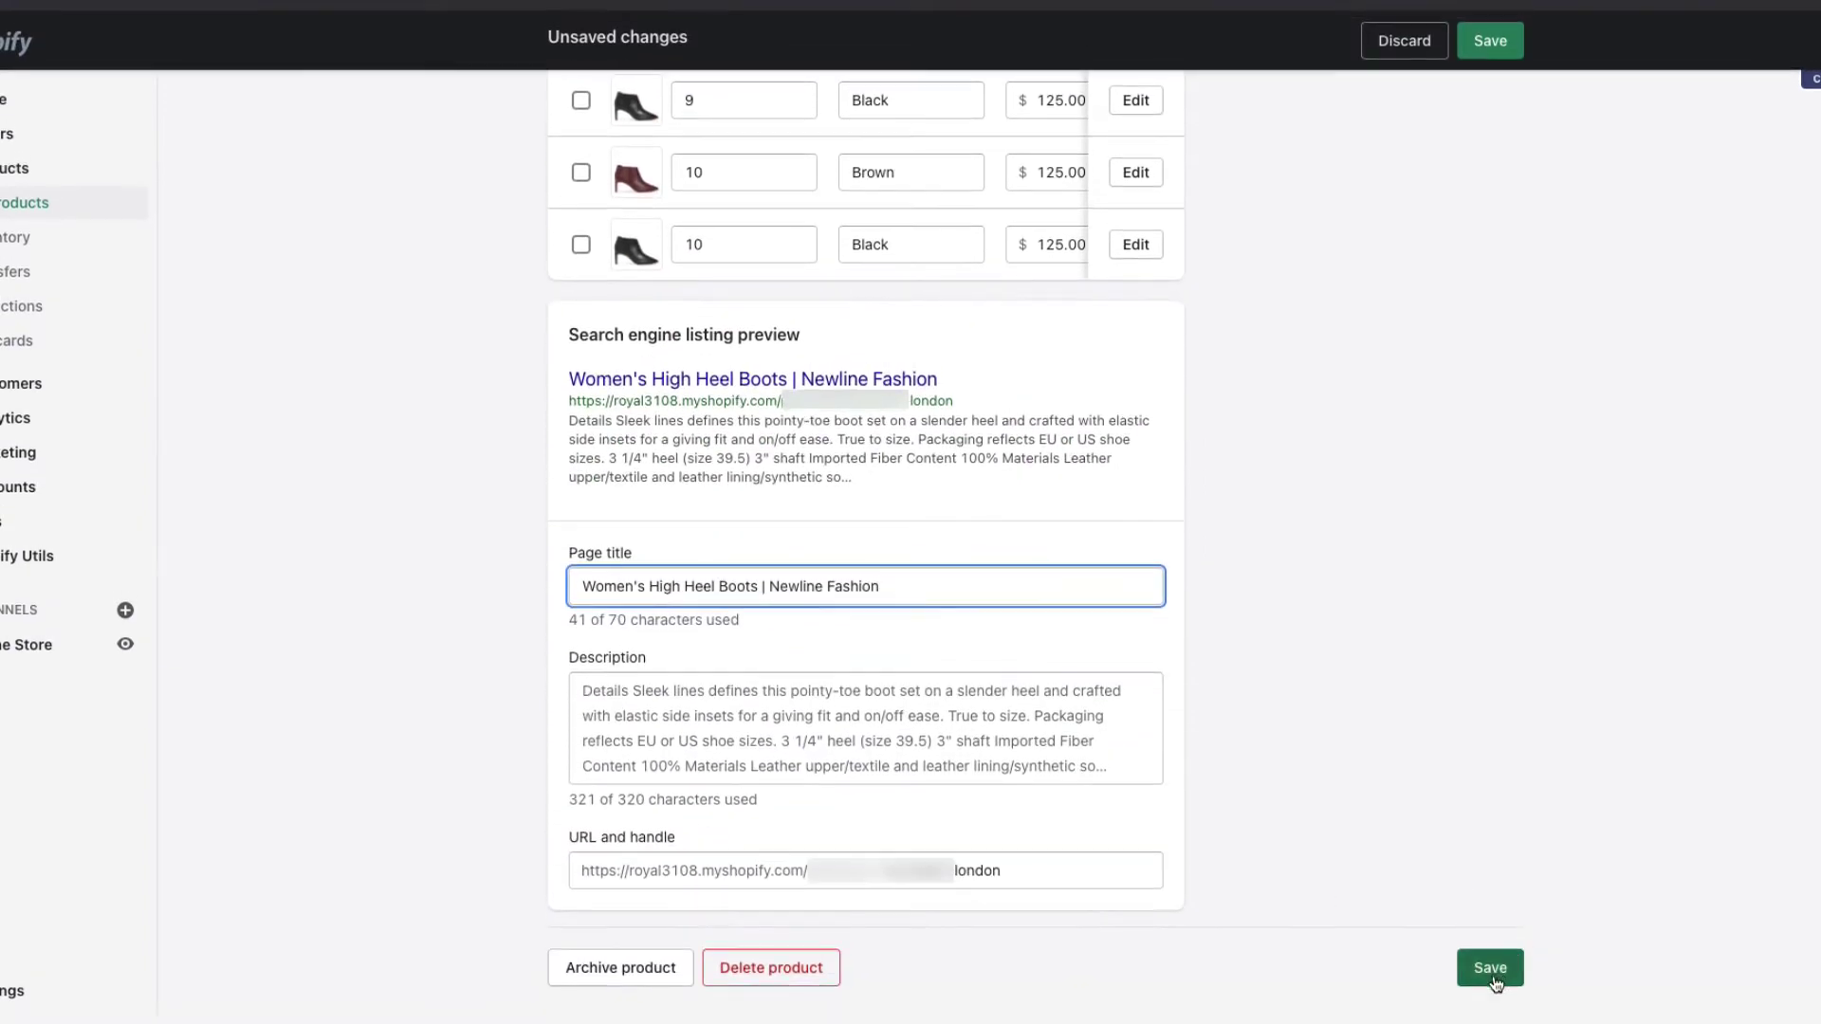
left_click(1491, 973)
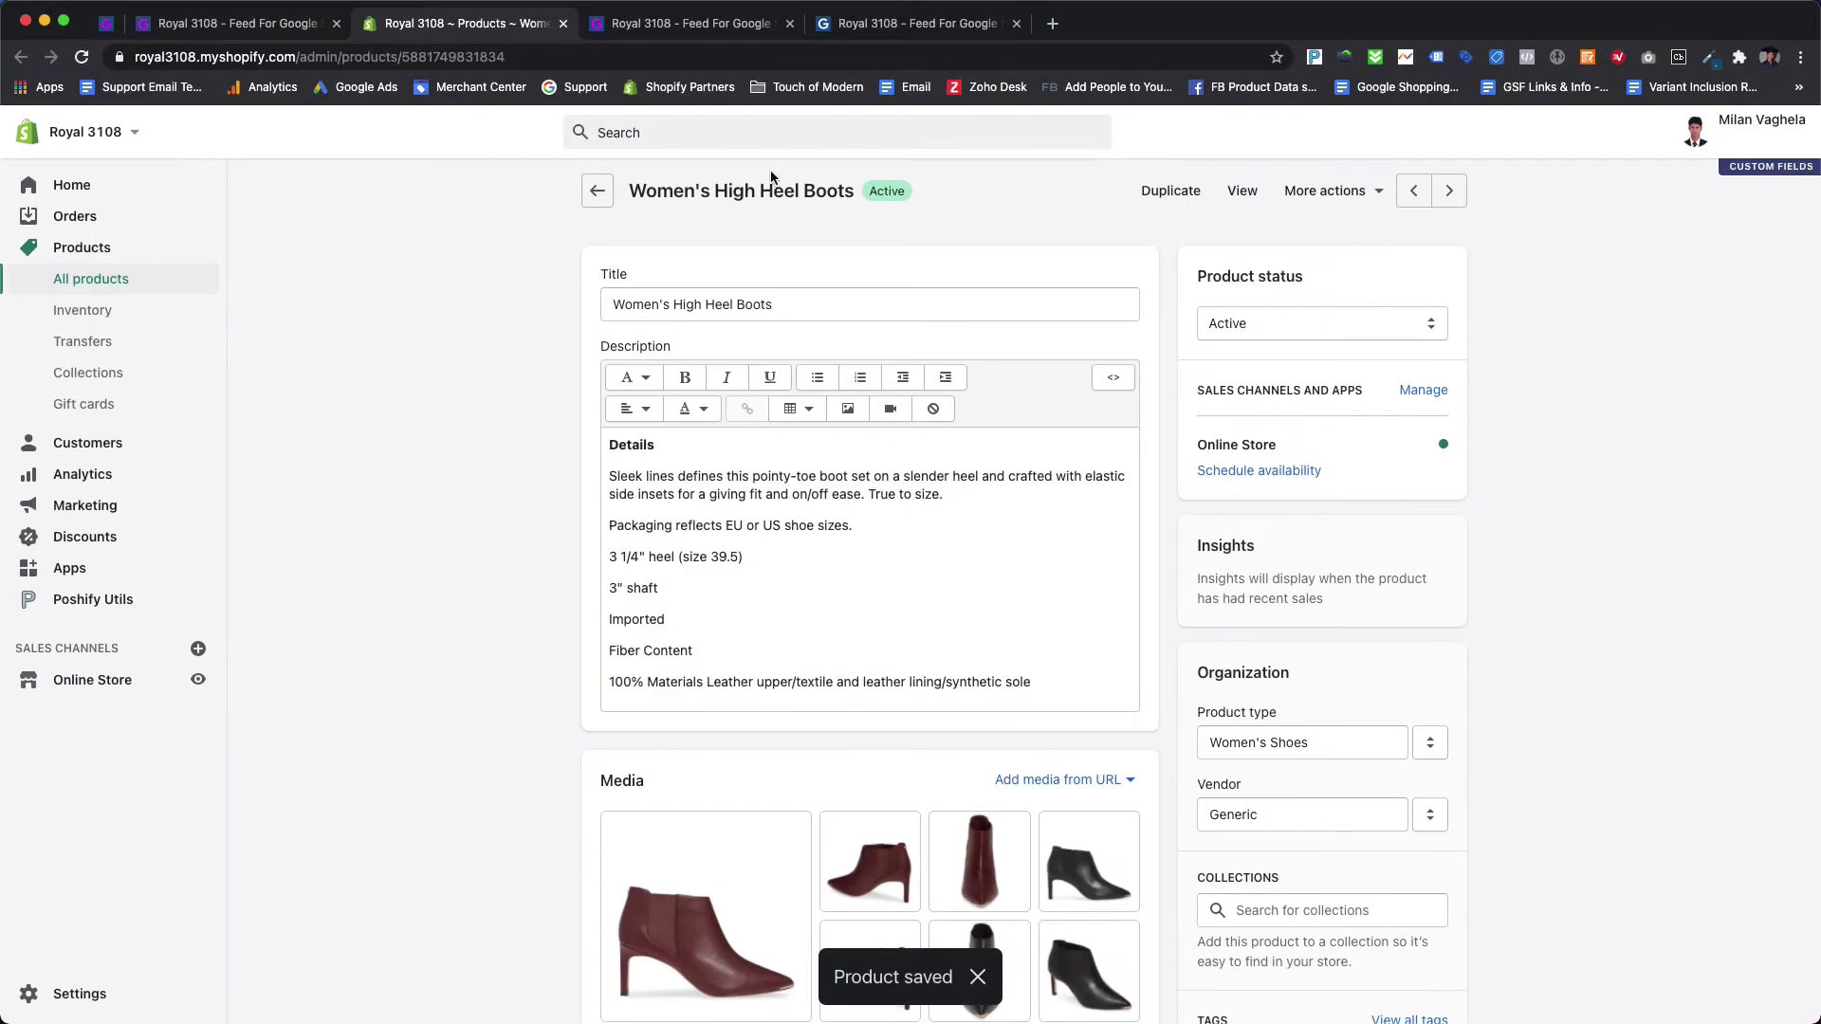
From the boots' Variants table, open the 7 / Brown variant in Google Merchant Center
left_click(692, 23)
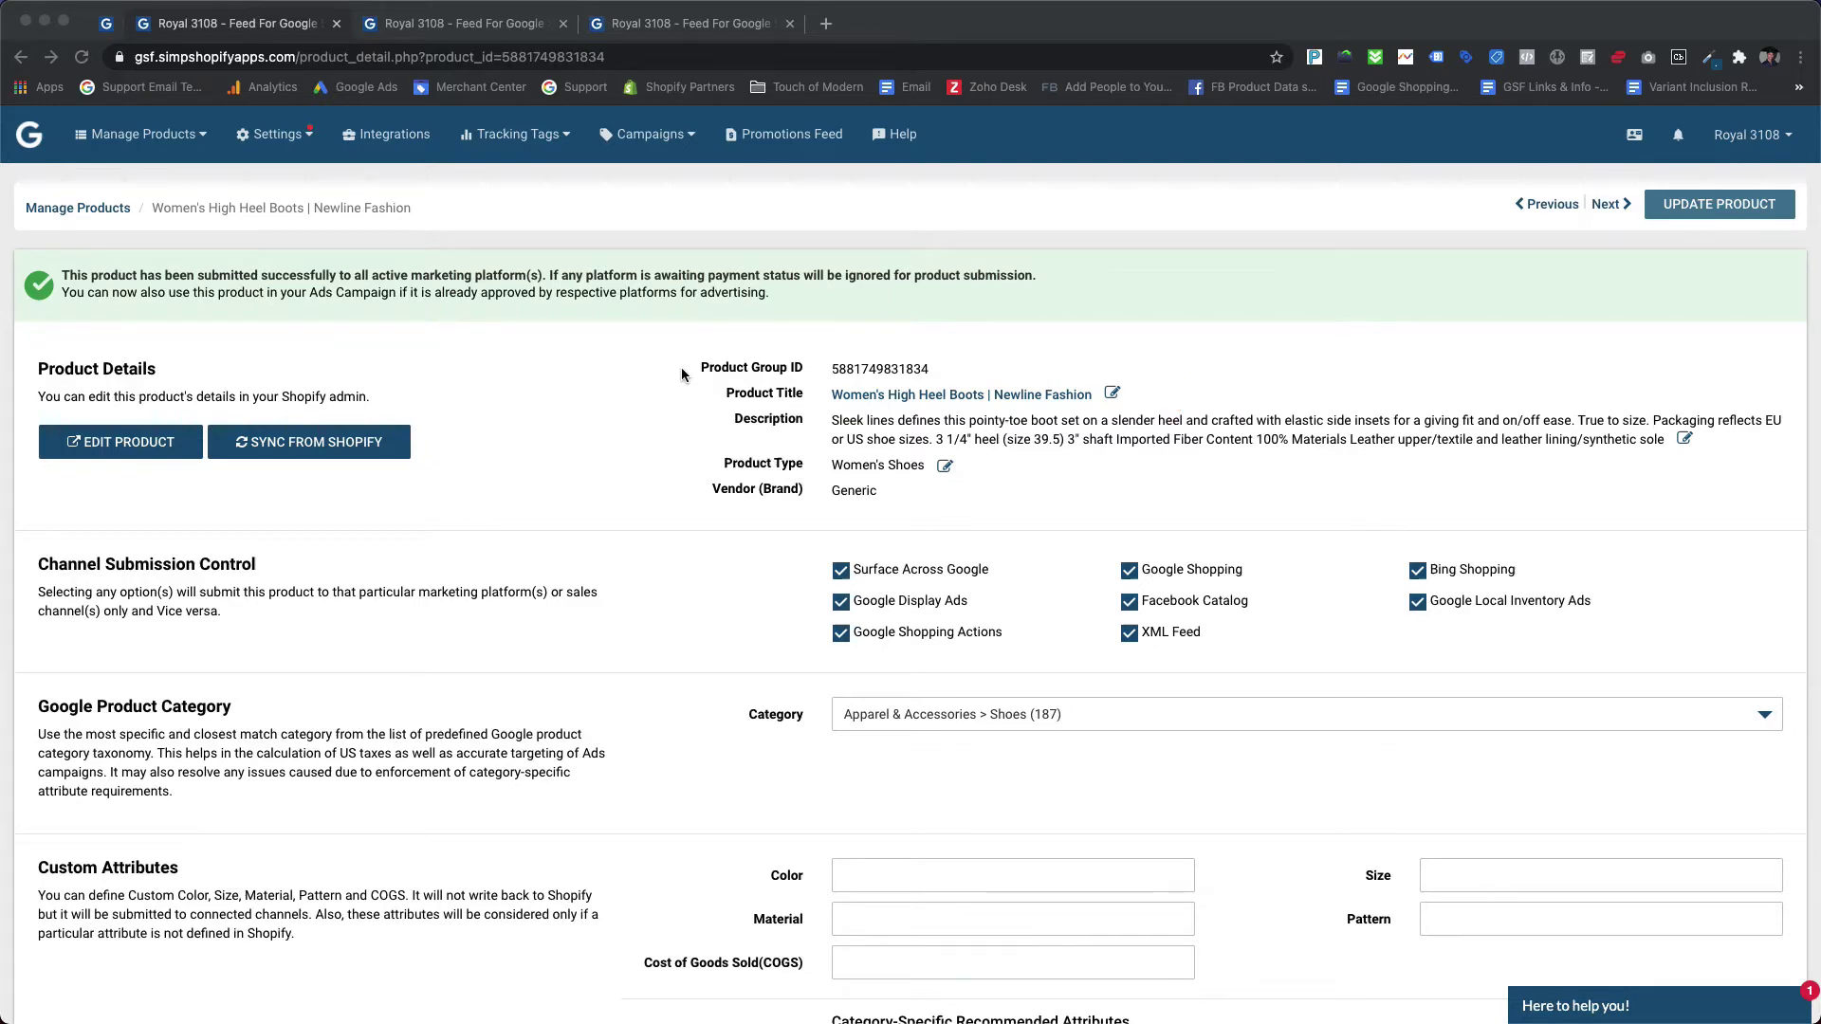
scroll(648, 439, "down", 10)
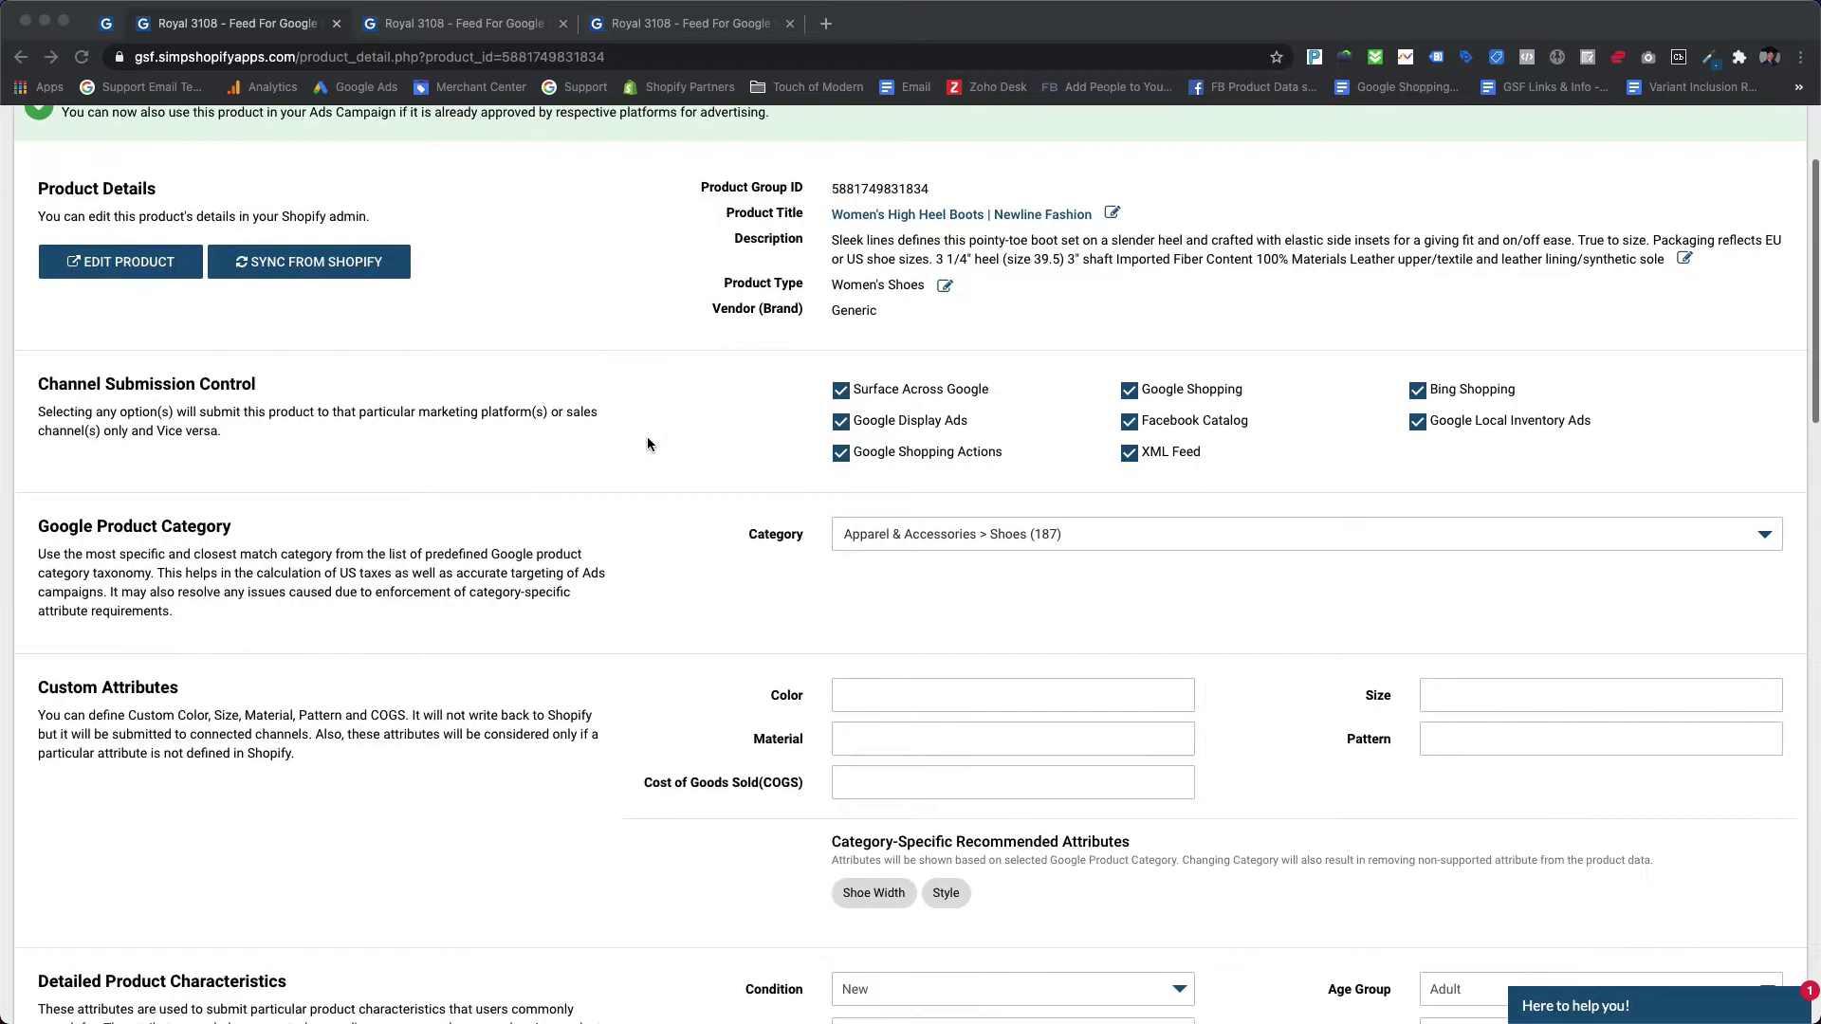
scroll(648, 444, "down", 15)
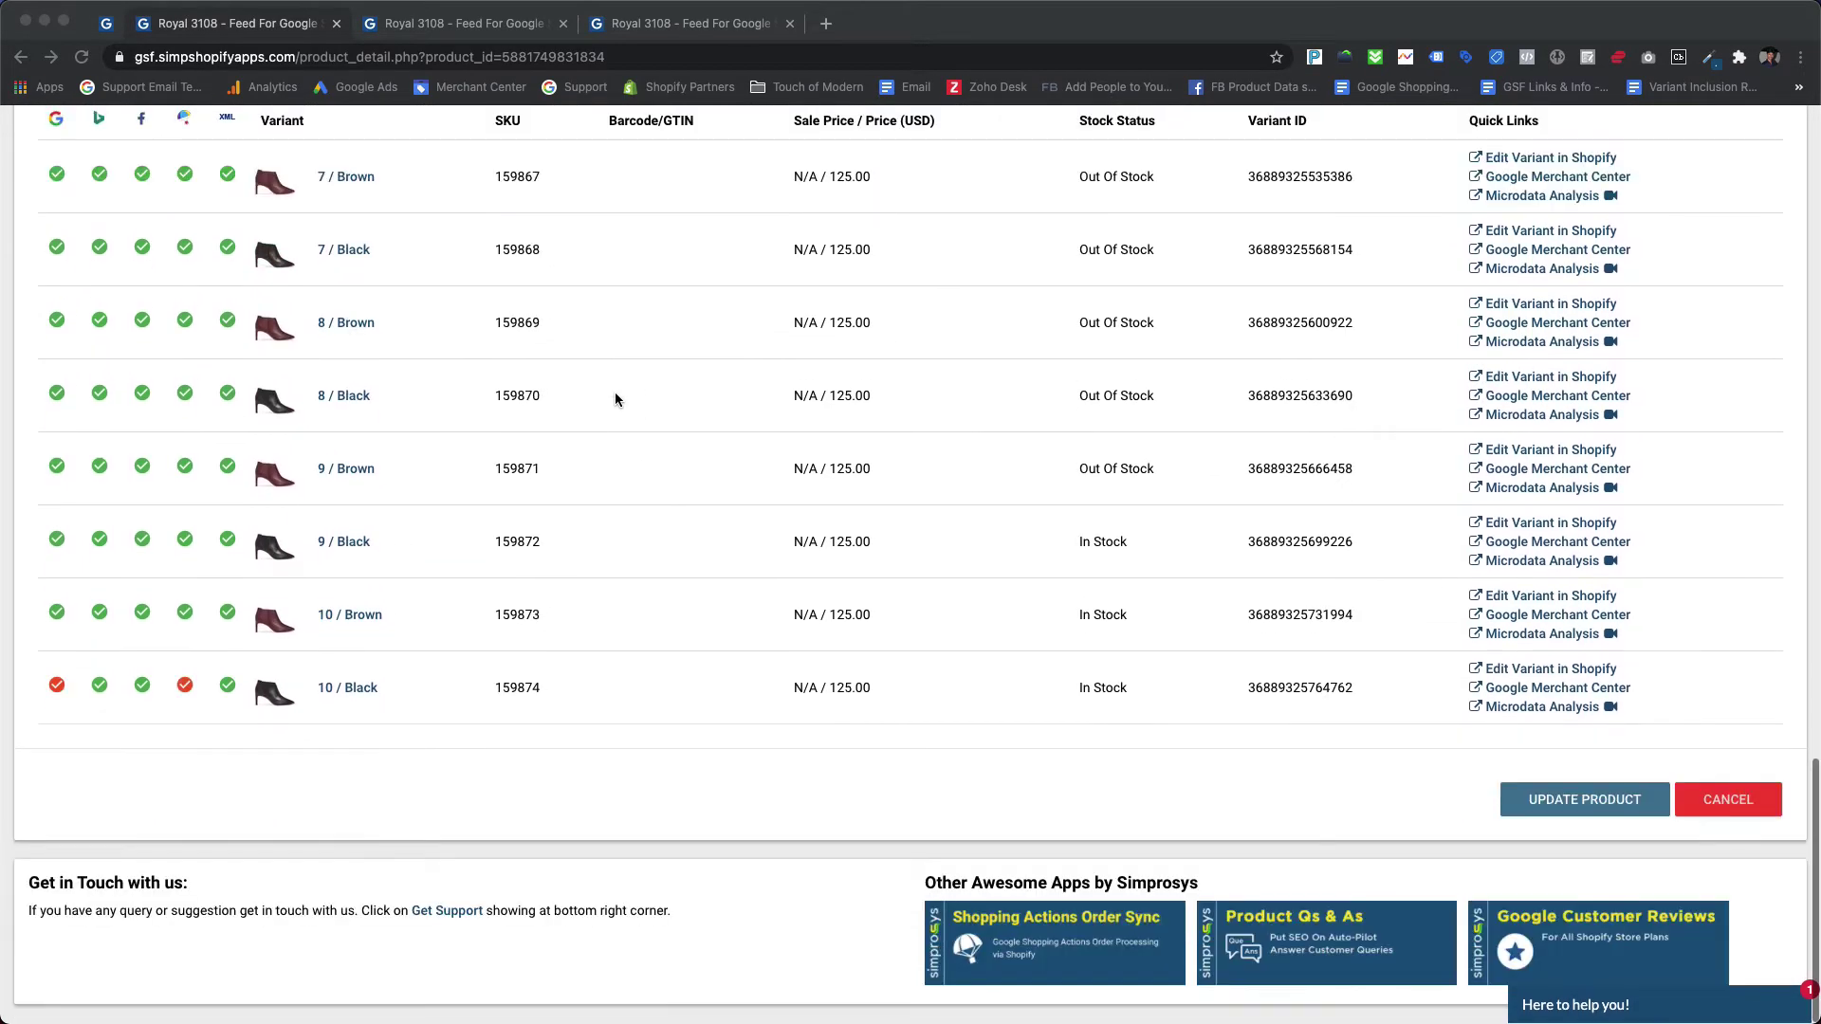
scroll(615, 391, "up", 1)
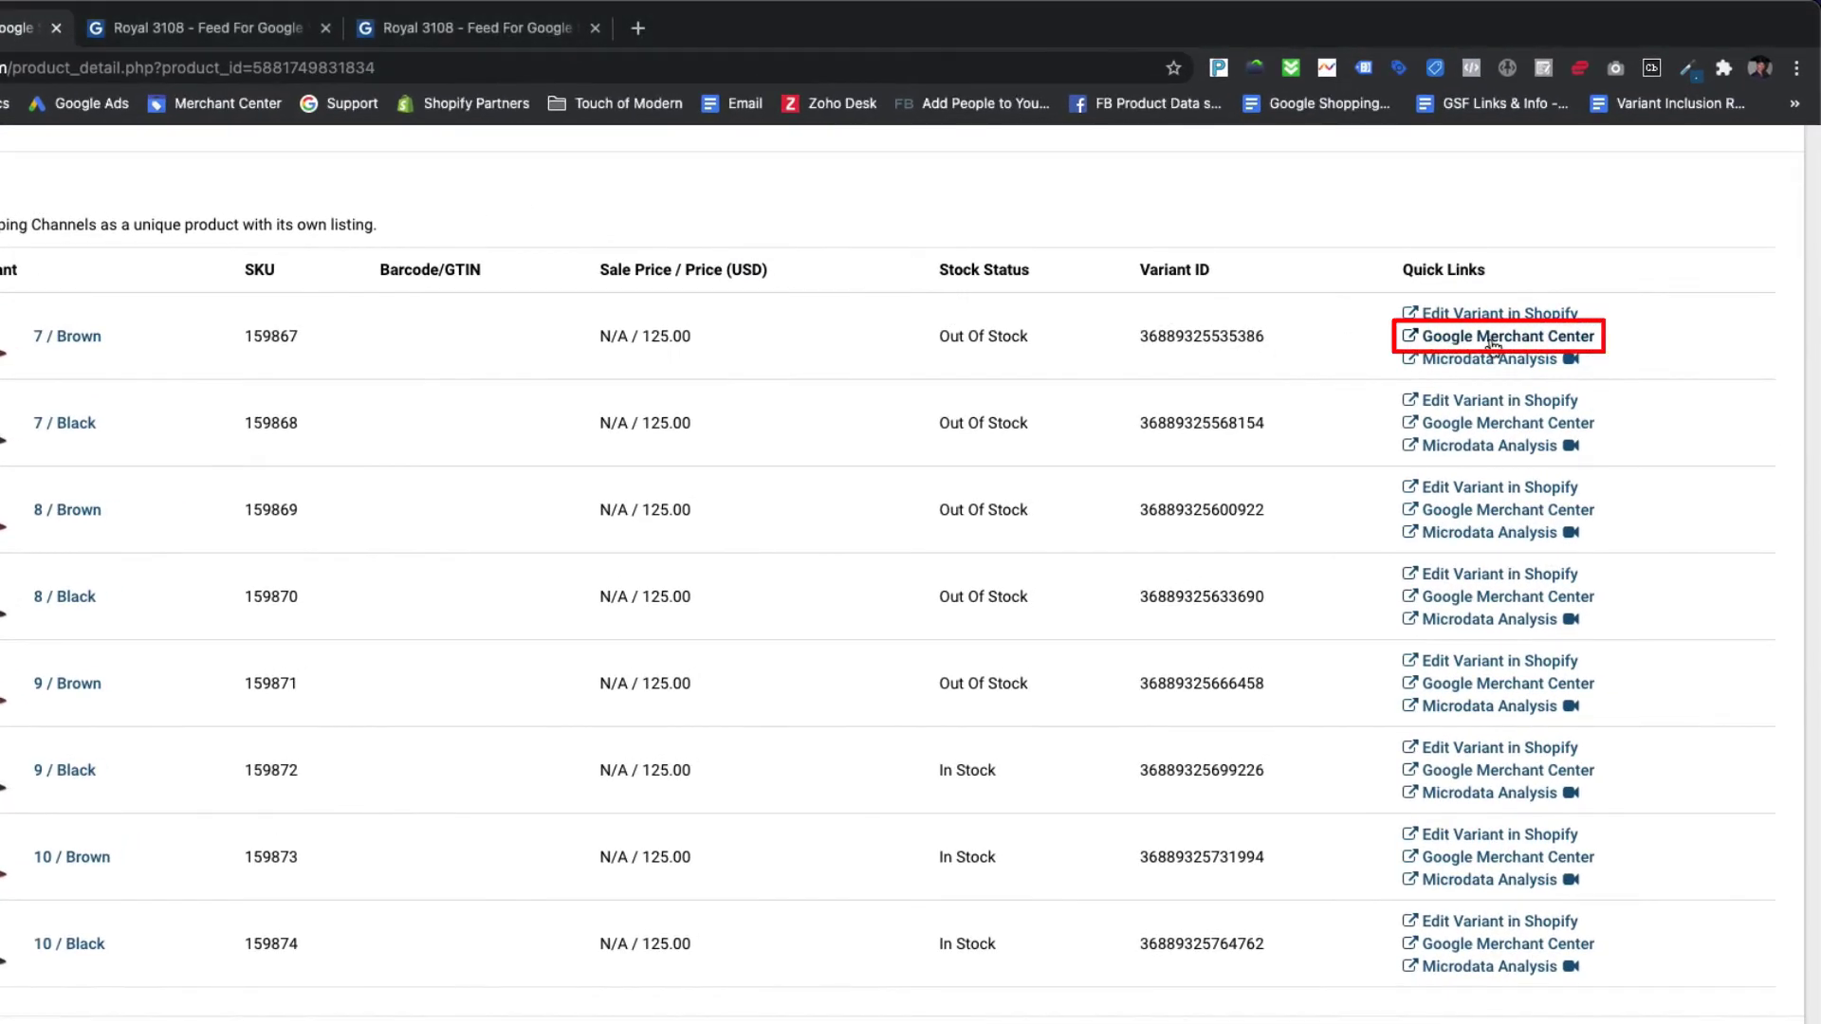
left_click(1493, 338)
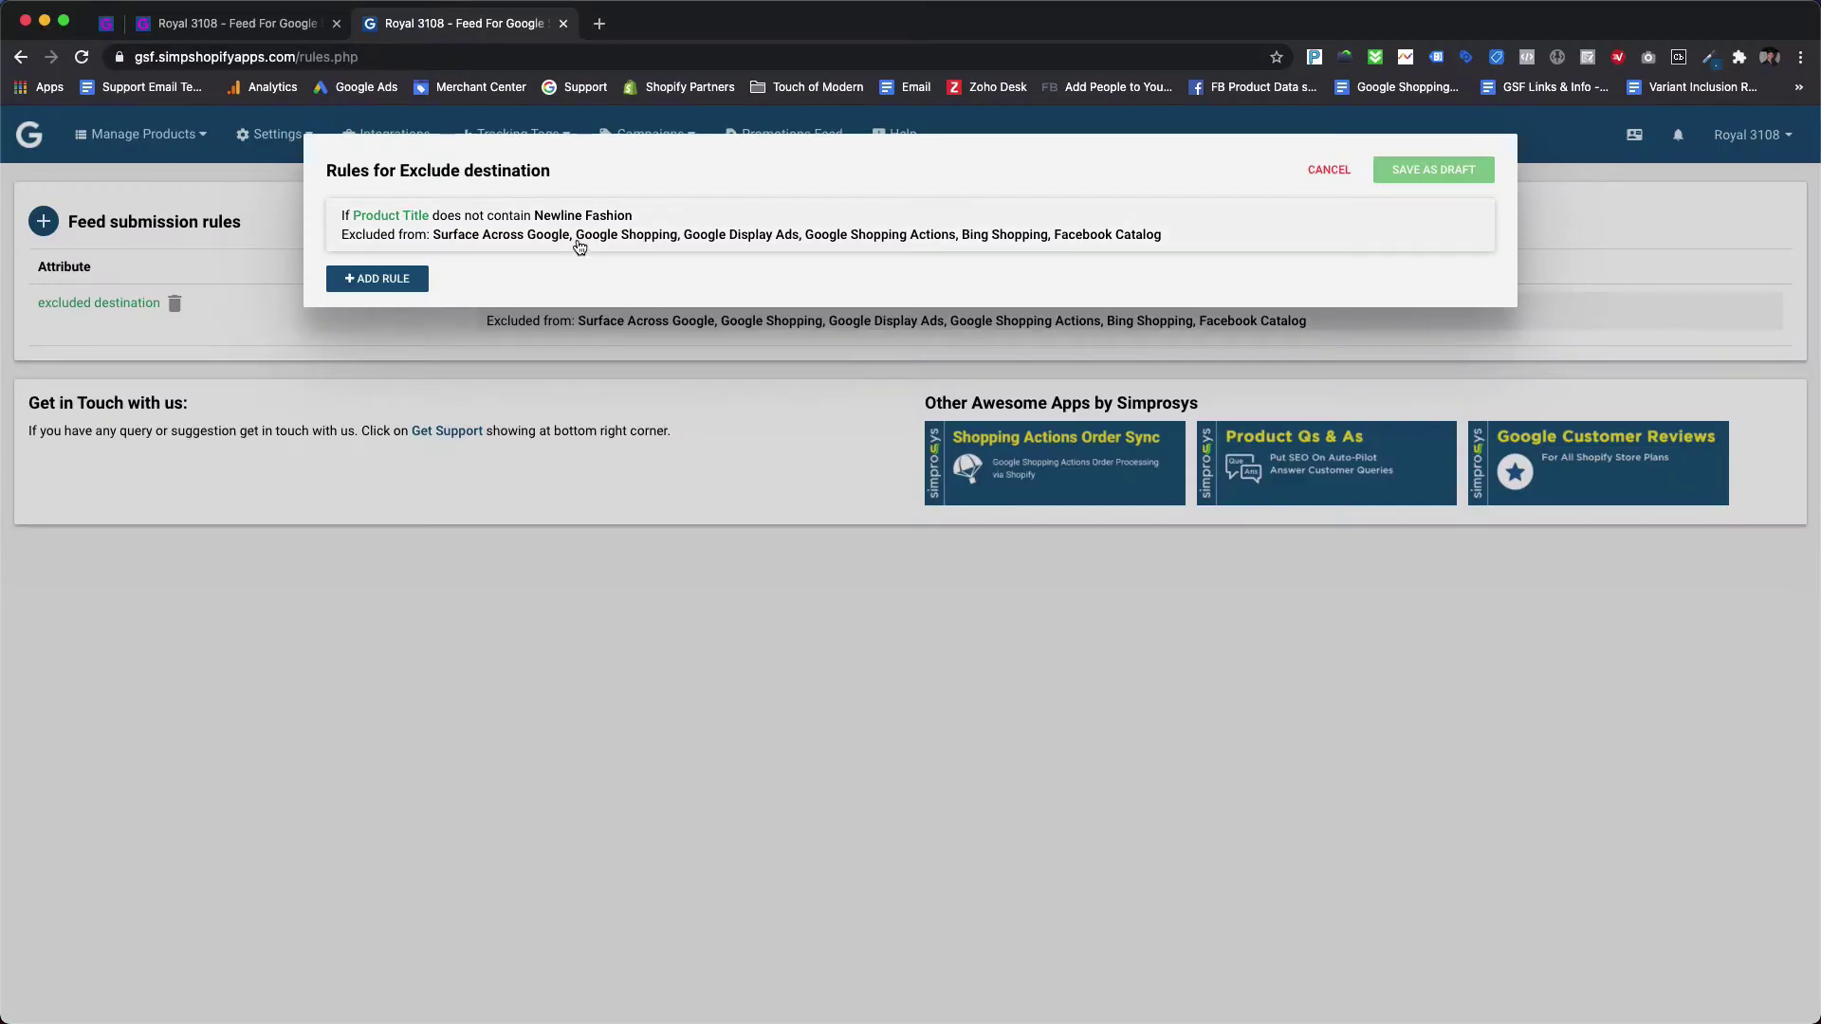
Remove Bing Shopping and Facebook Catalog from the Newline Fashion rule's destinations and save as draft
left_click(567, 233)
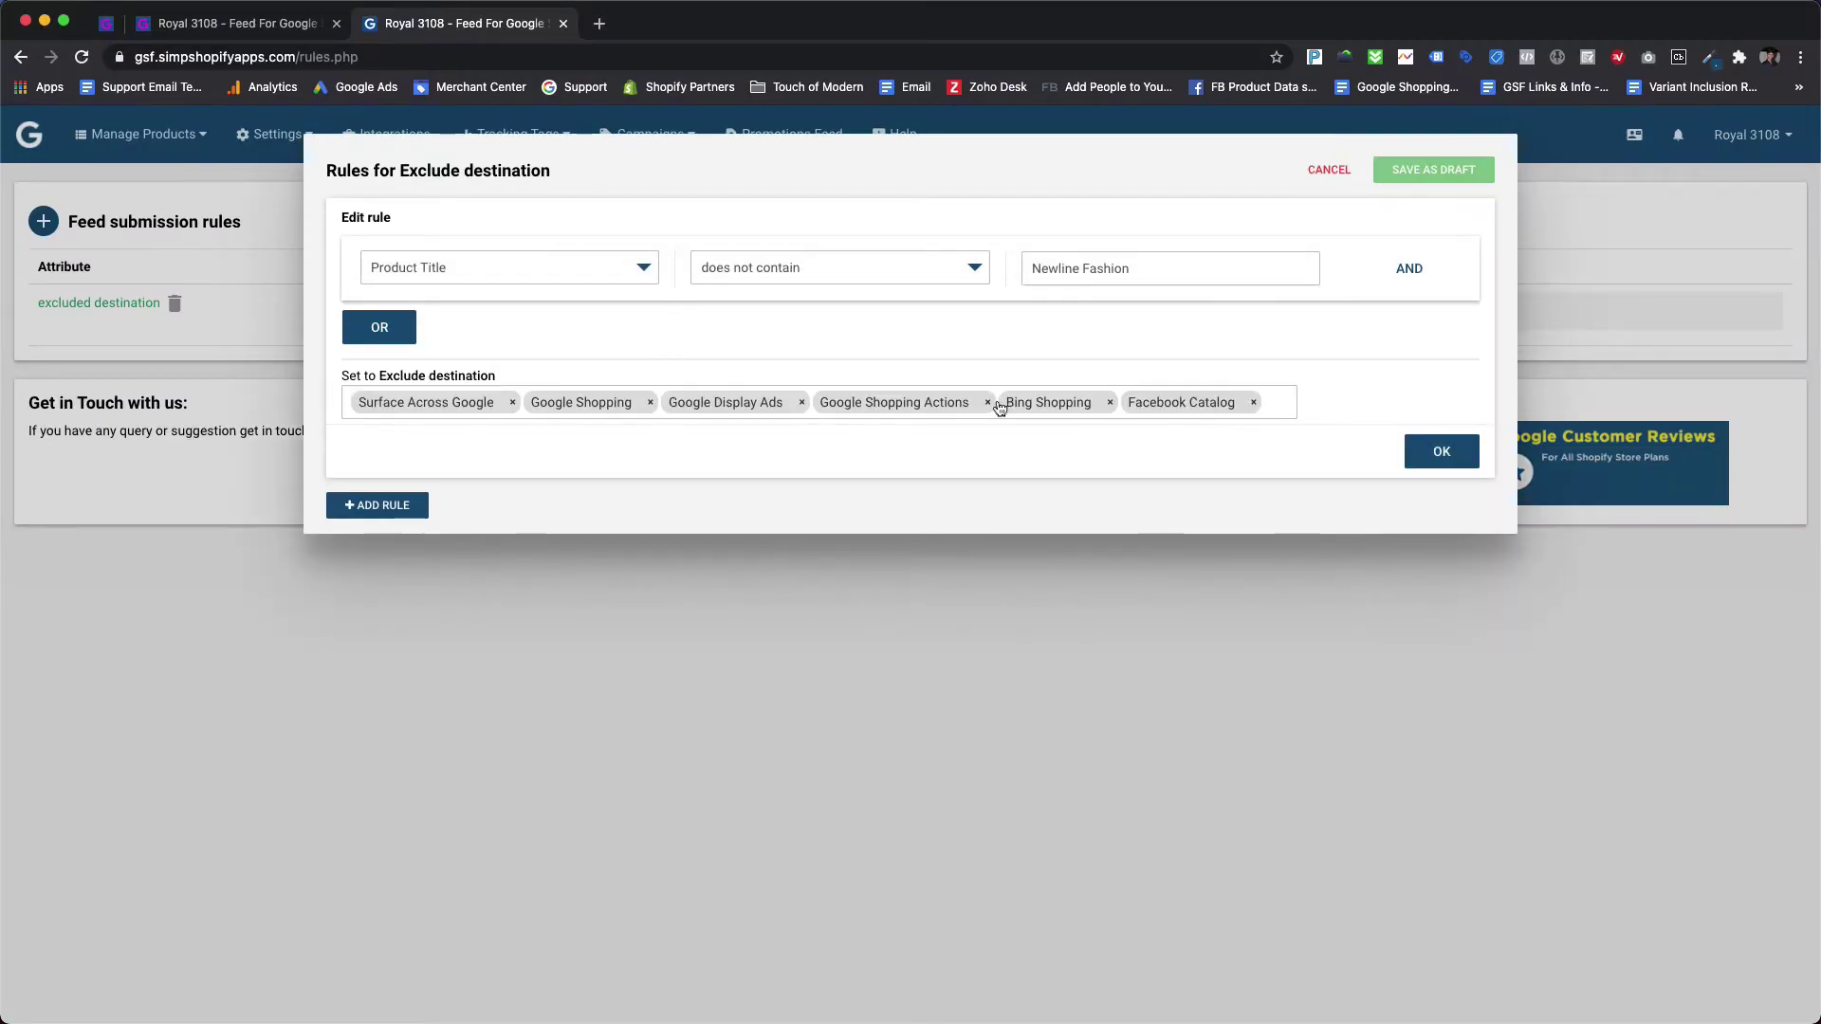
left_click(1109, 403)
left_click(1132, 402)
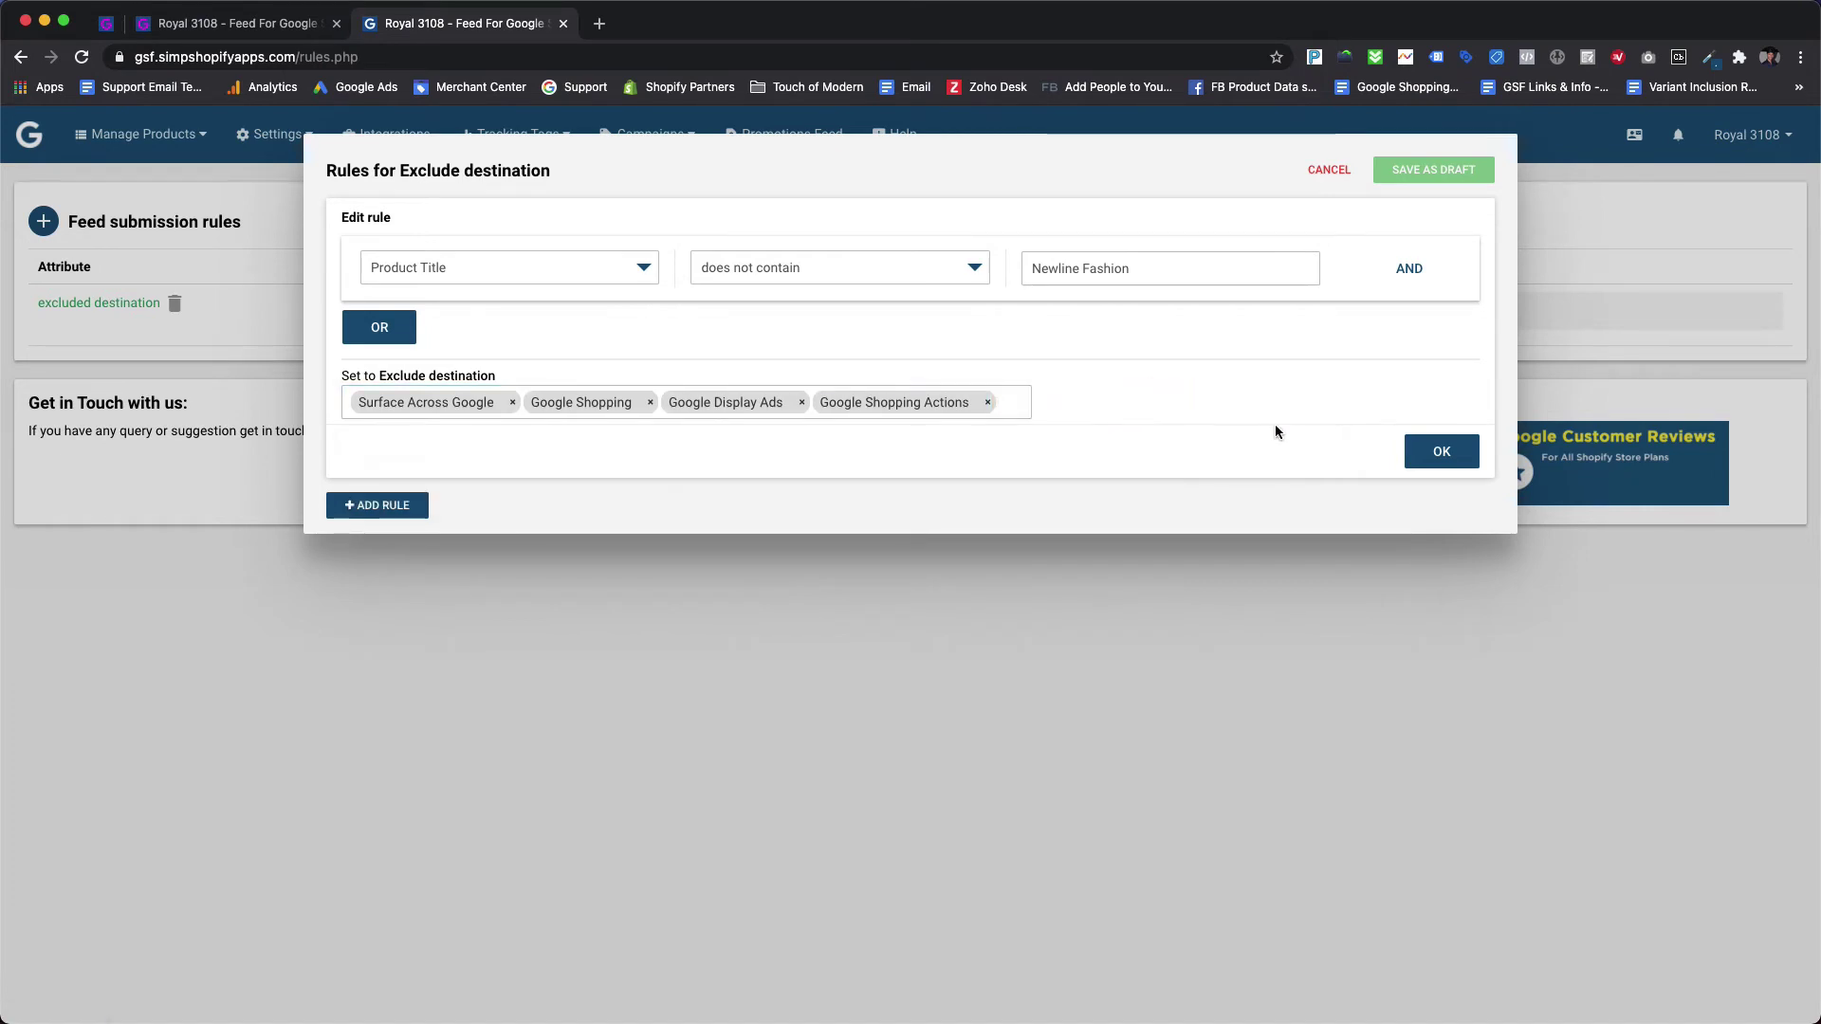
left_click(1439, 449)
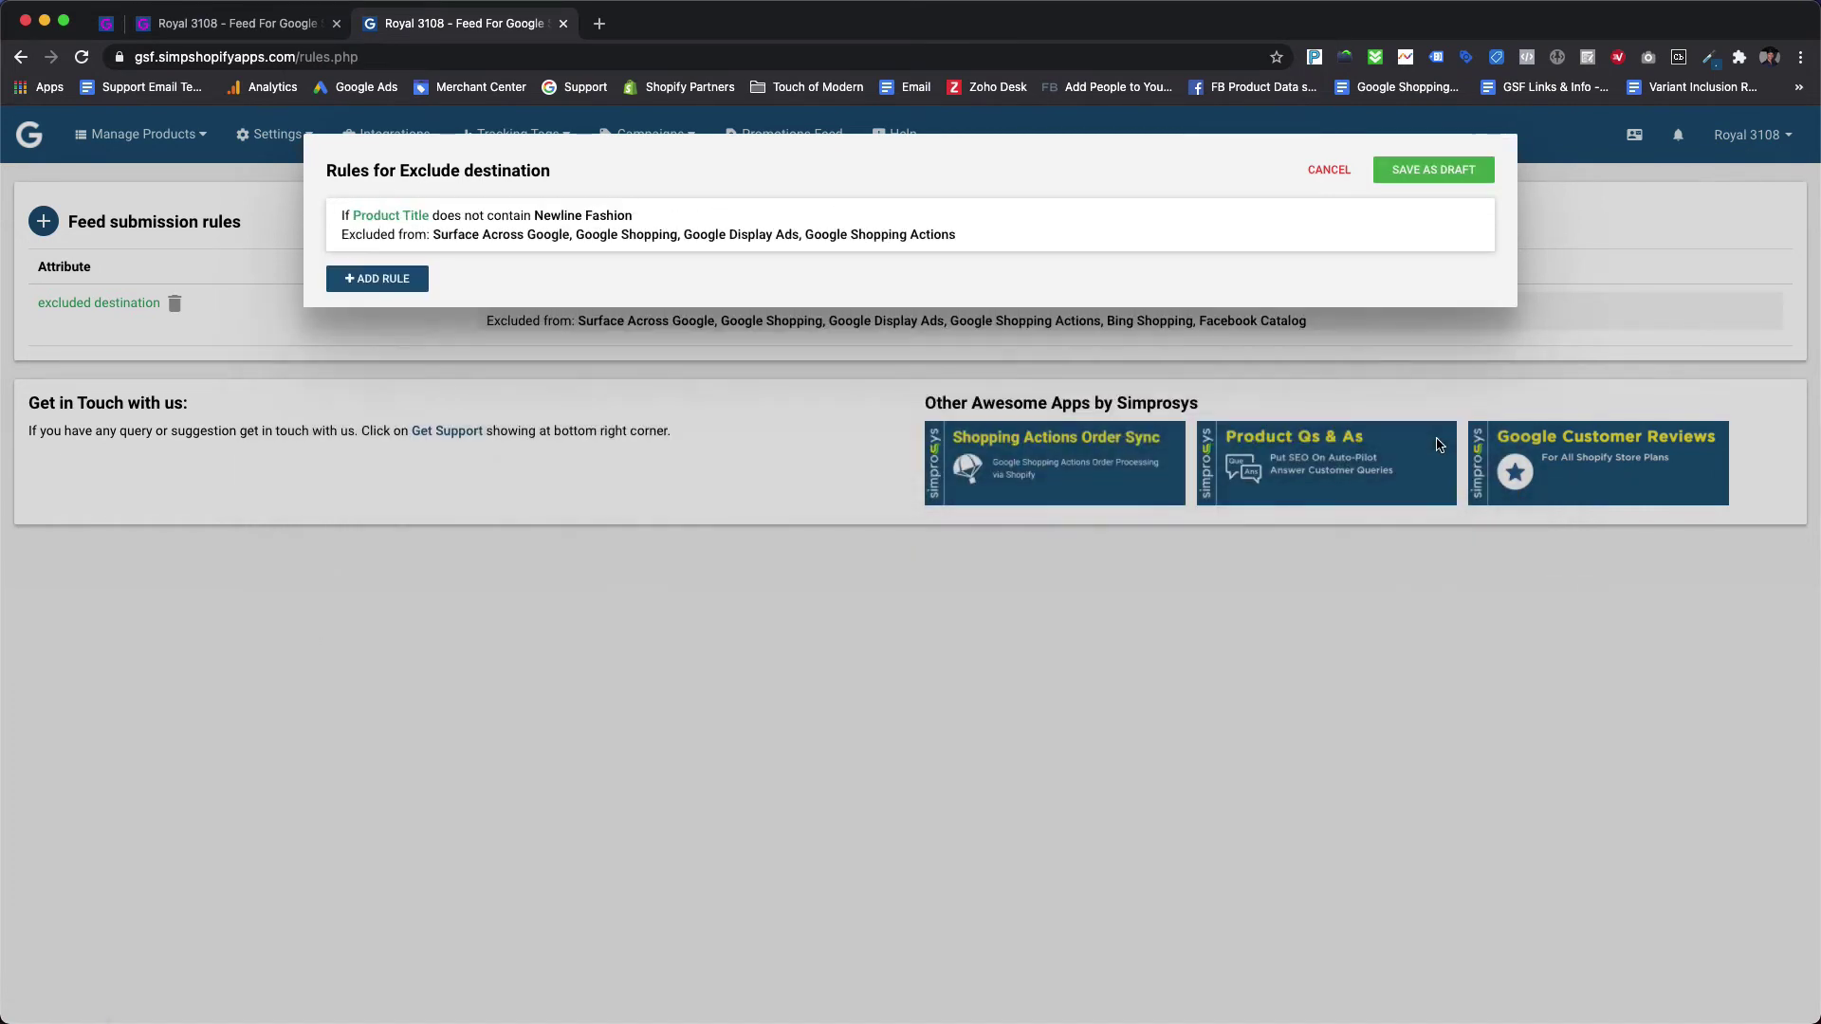
left_click(1422, 171)
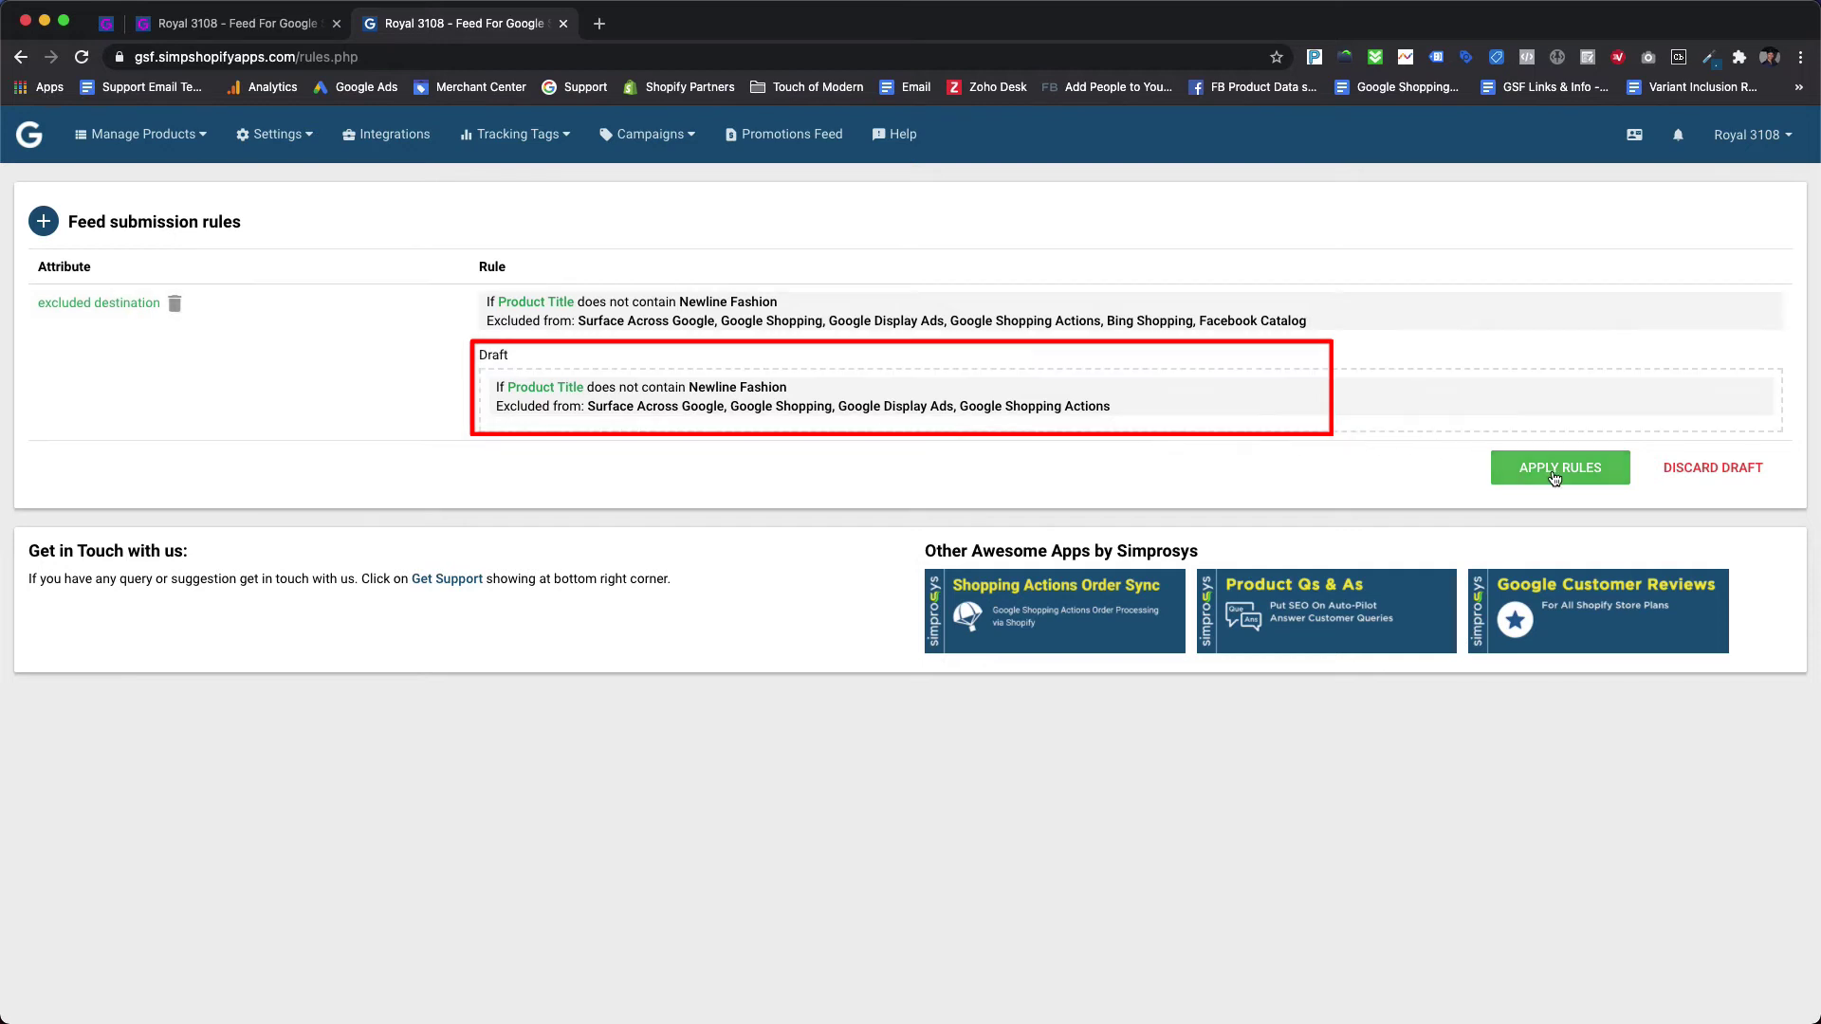
Discard the draft rule and confirm the discard
left_click(1717, 469)
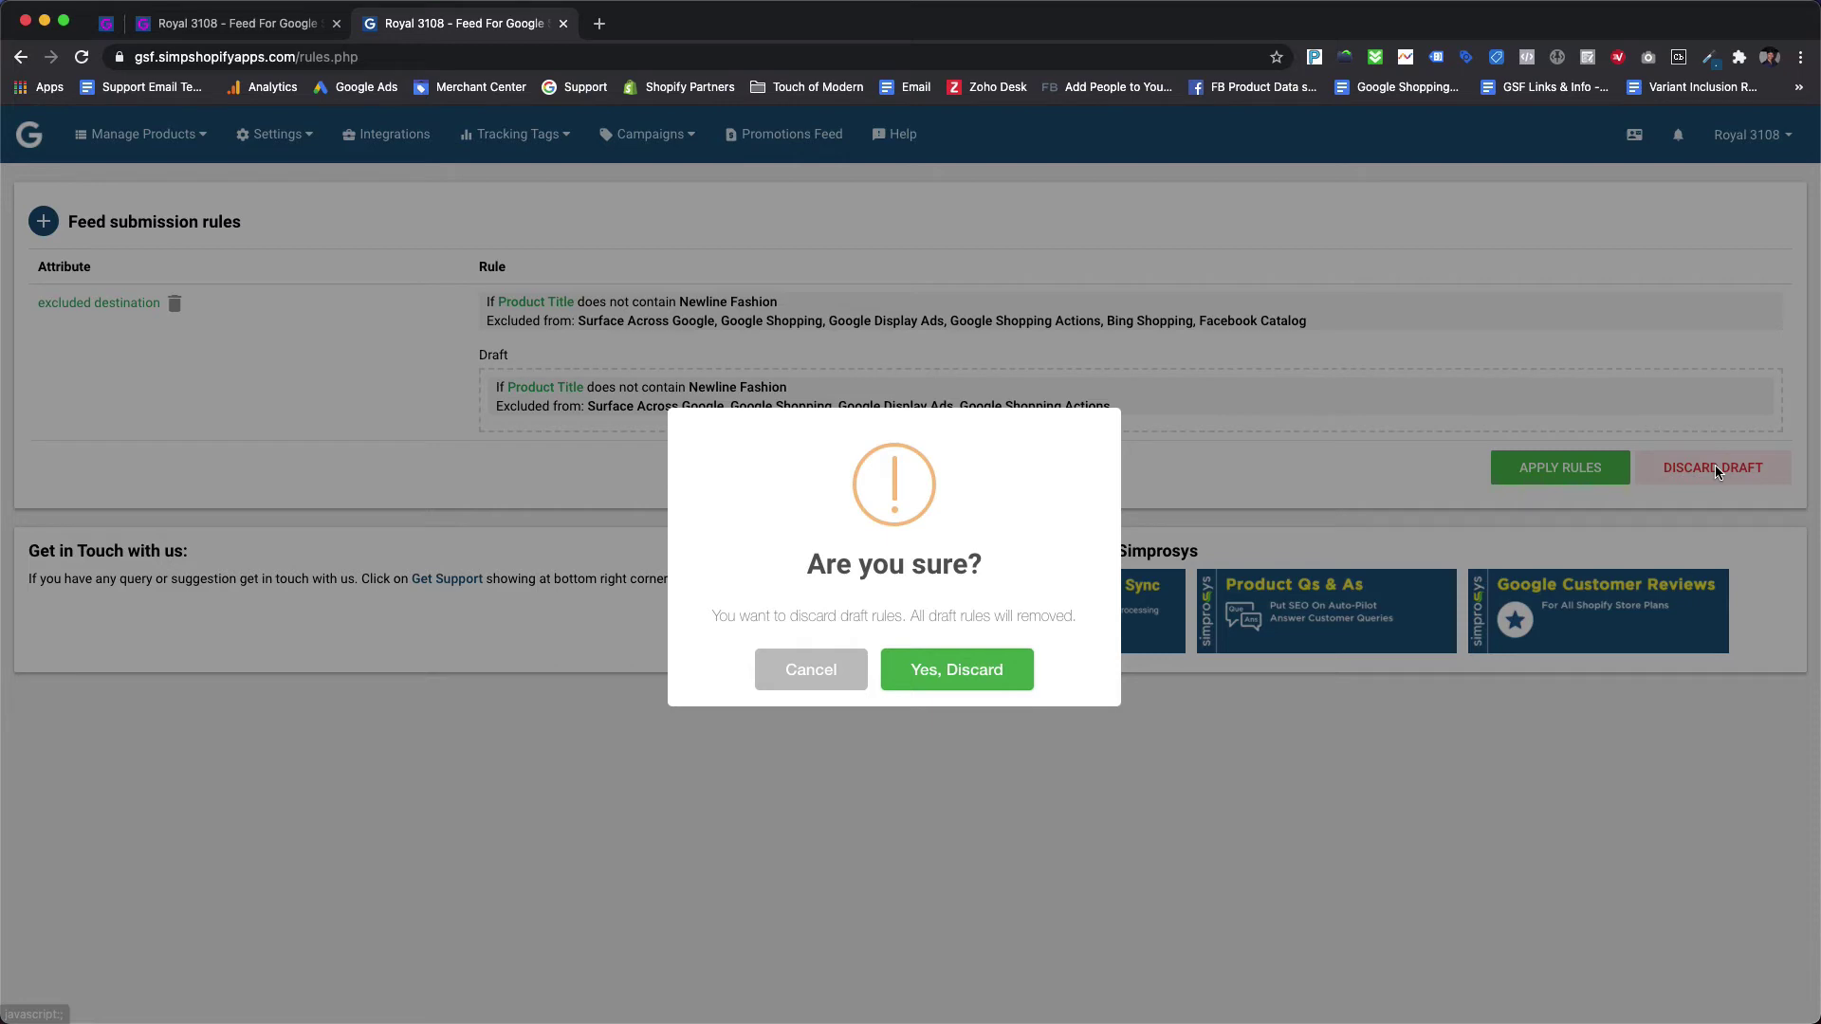
left_click(1004, 671)
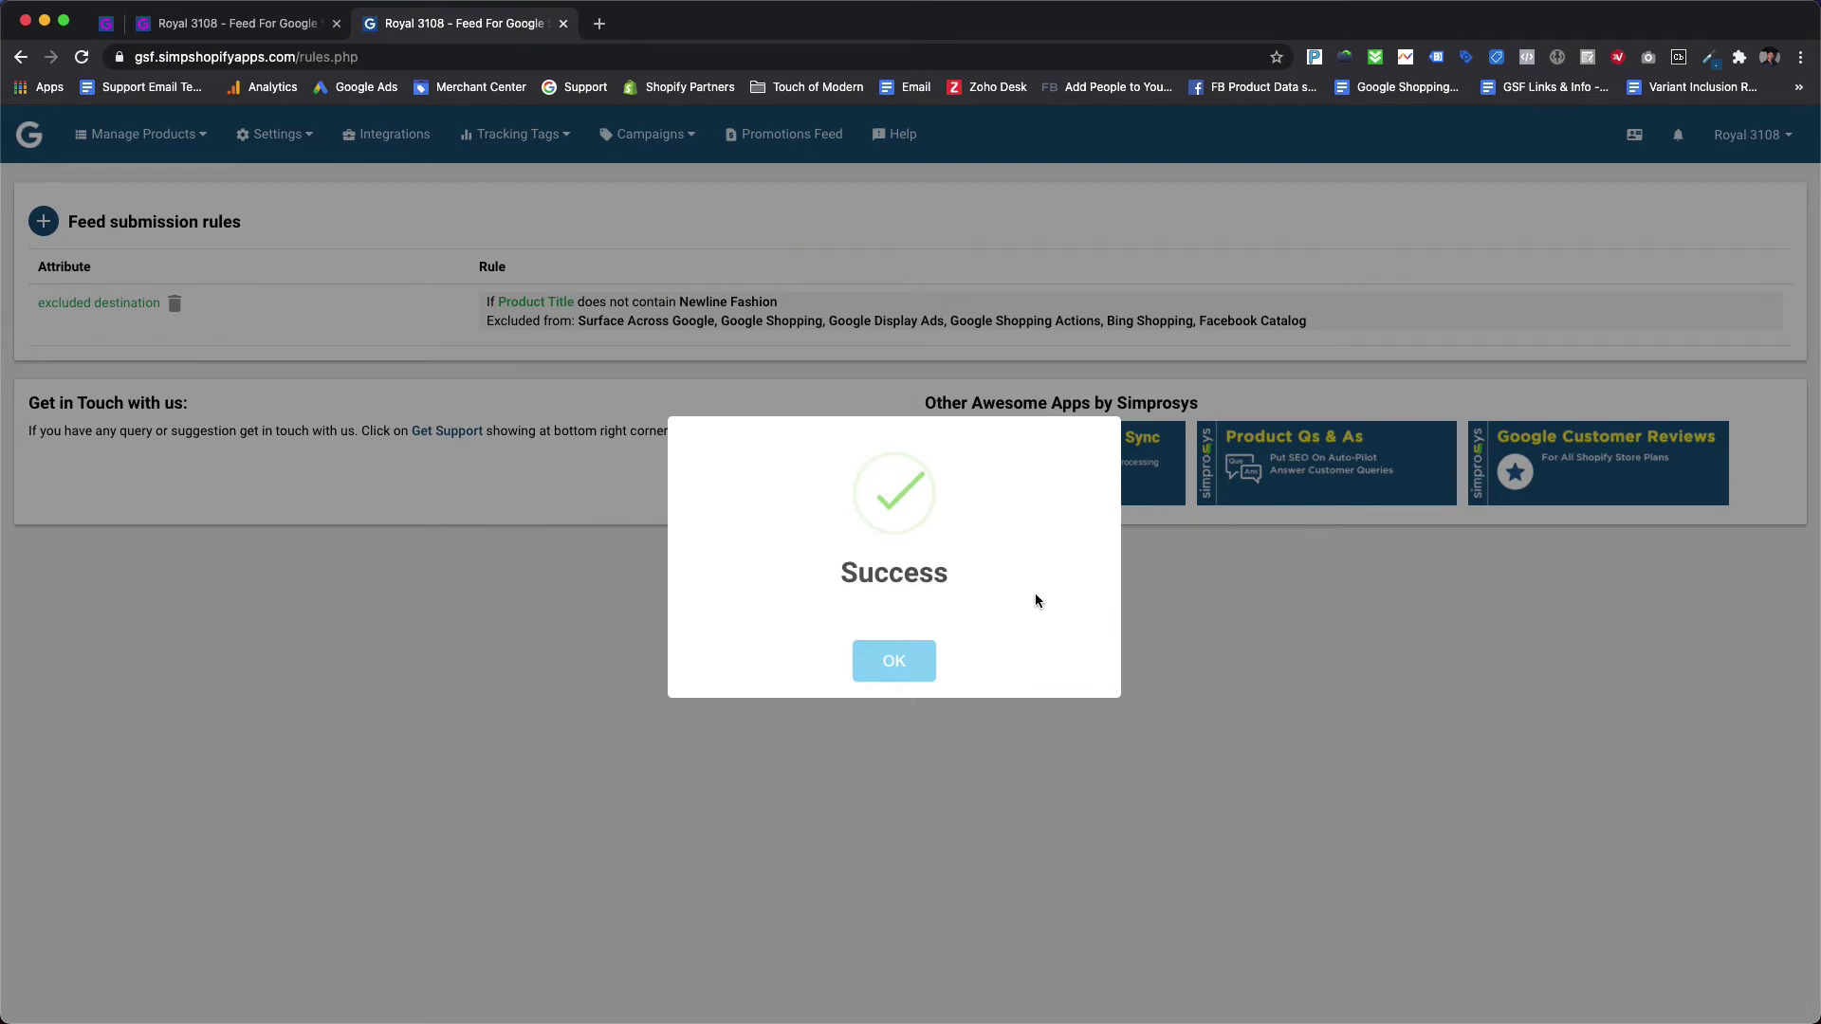
left_click(891, 664)
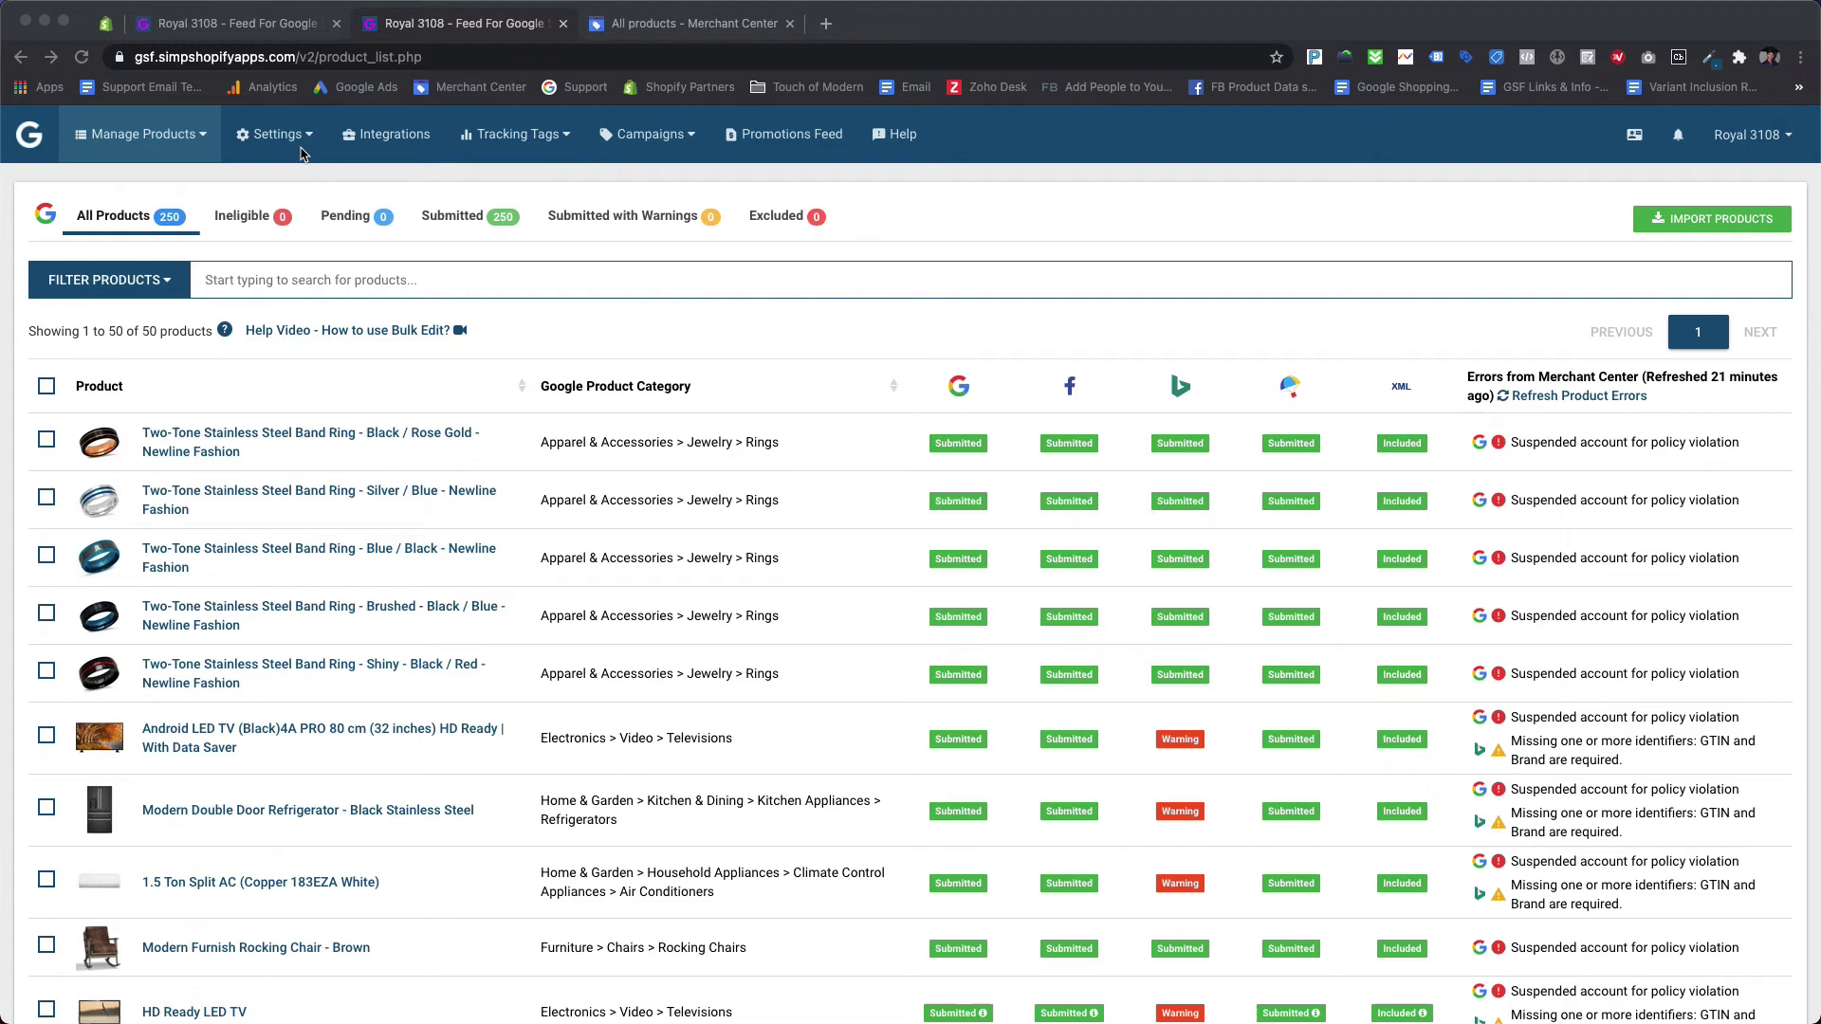
Go to Settings > Automated Rules for Feed
left_click(301, 150)
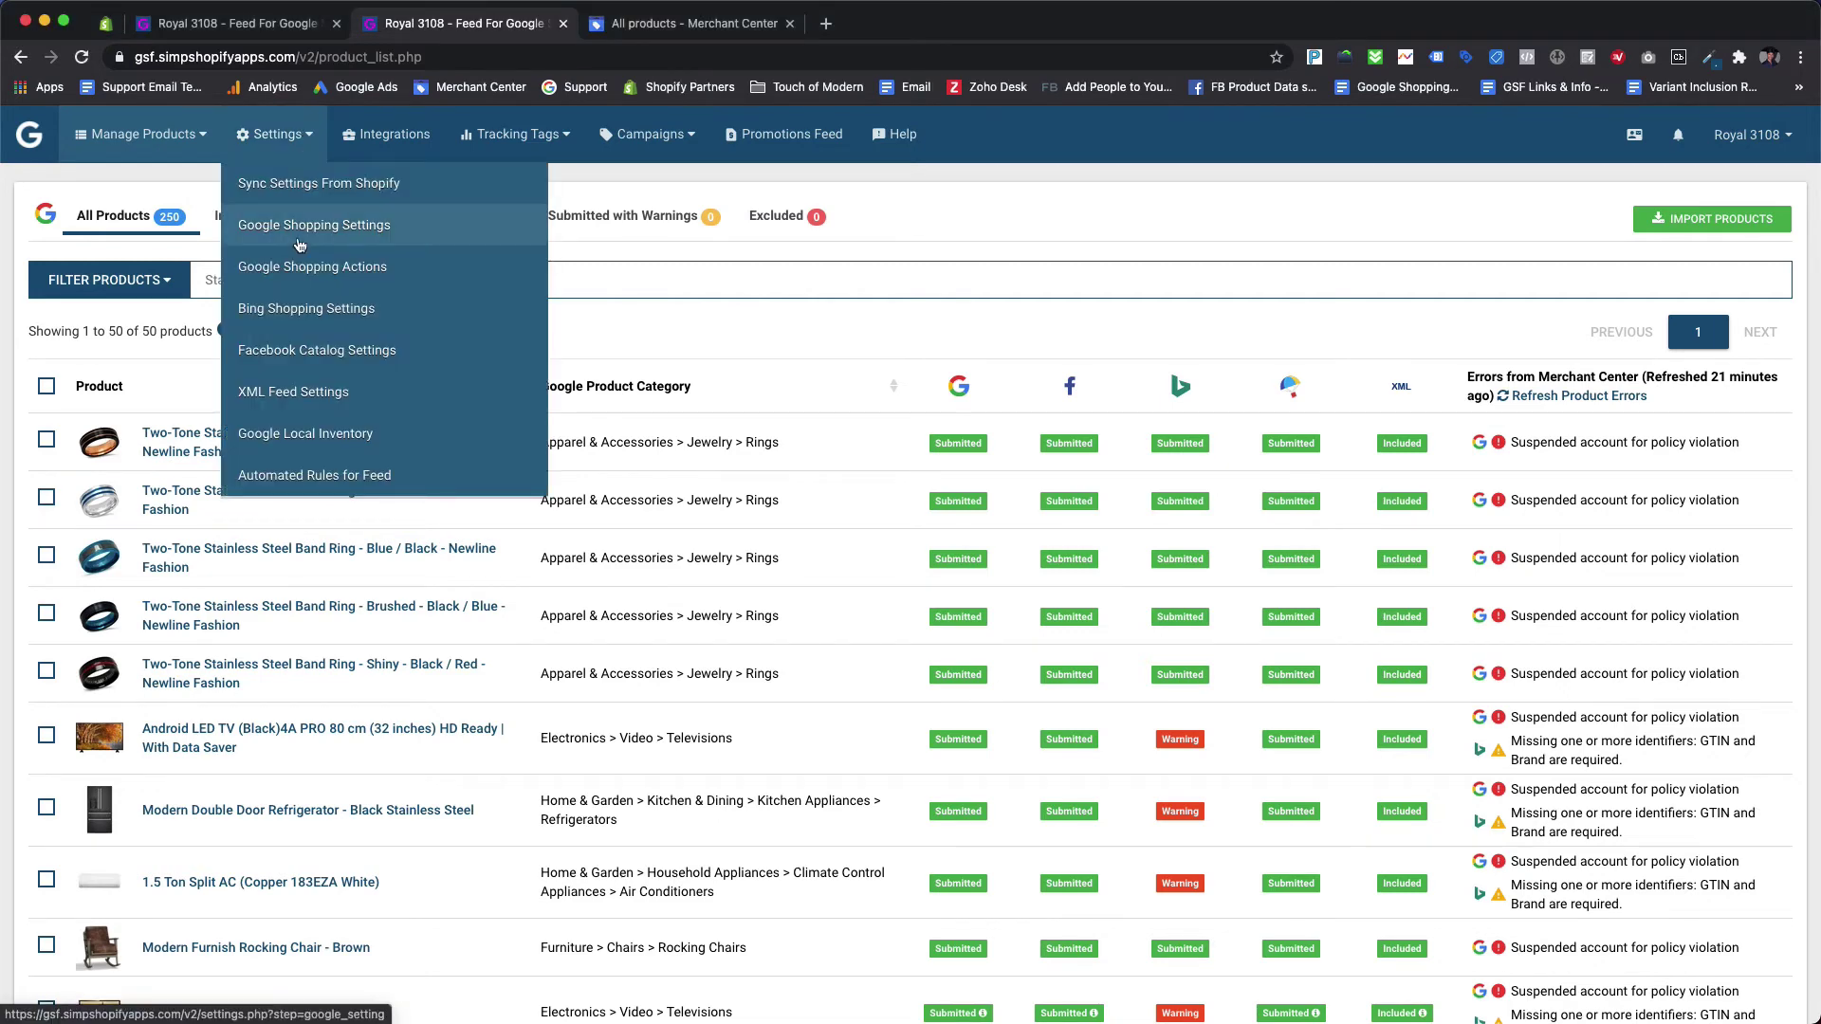
left_click(296, 475)
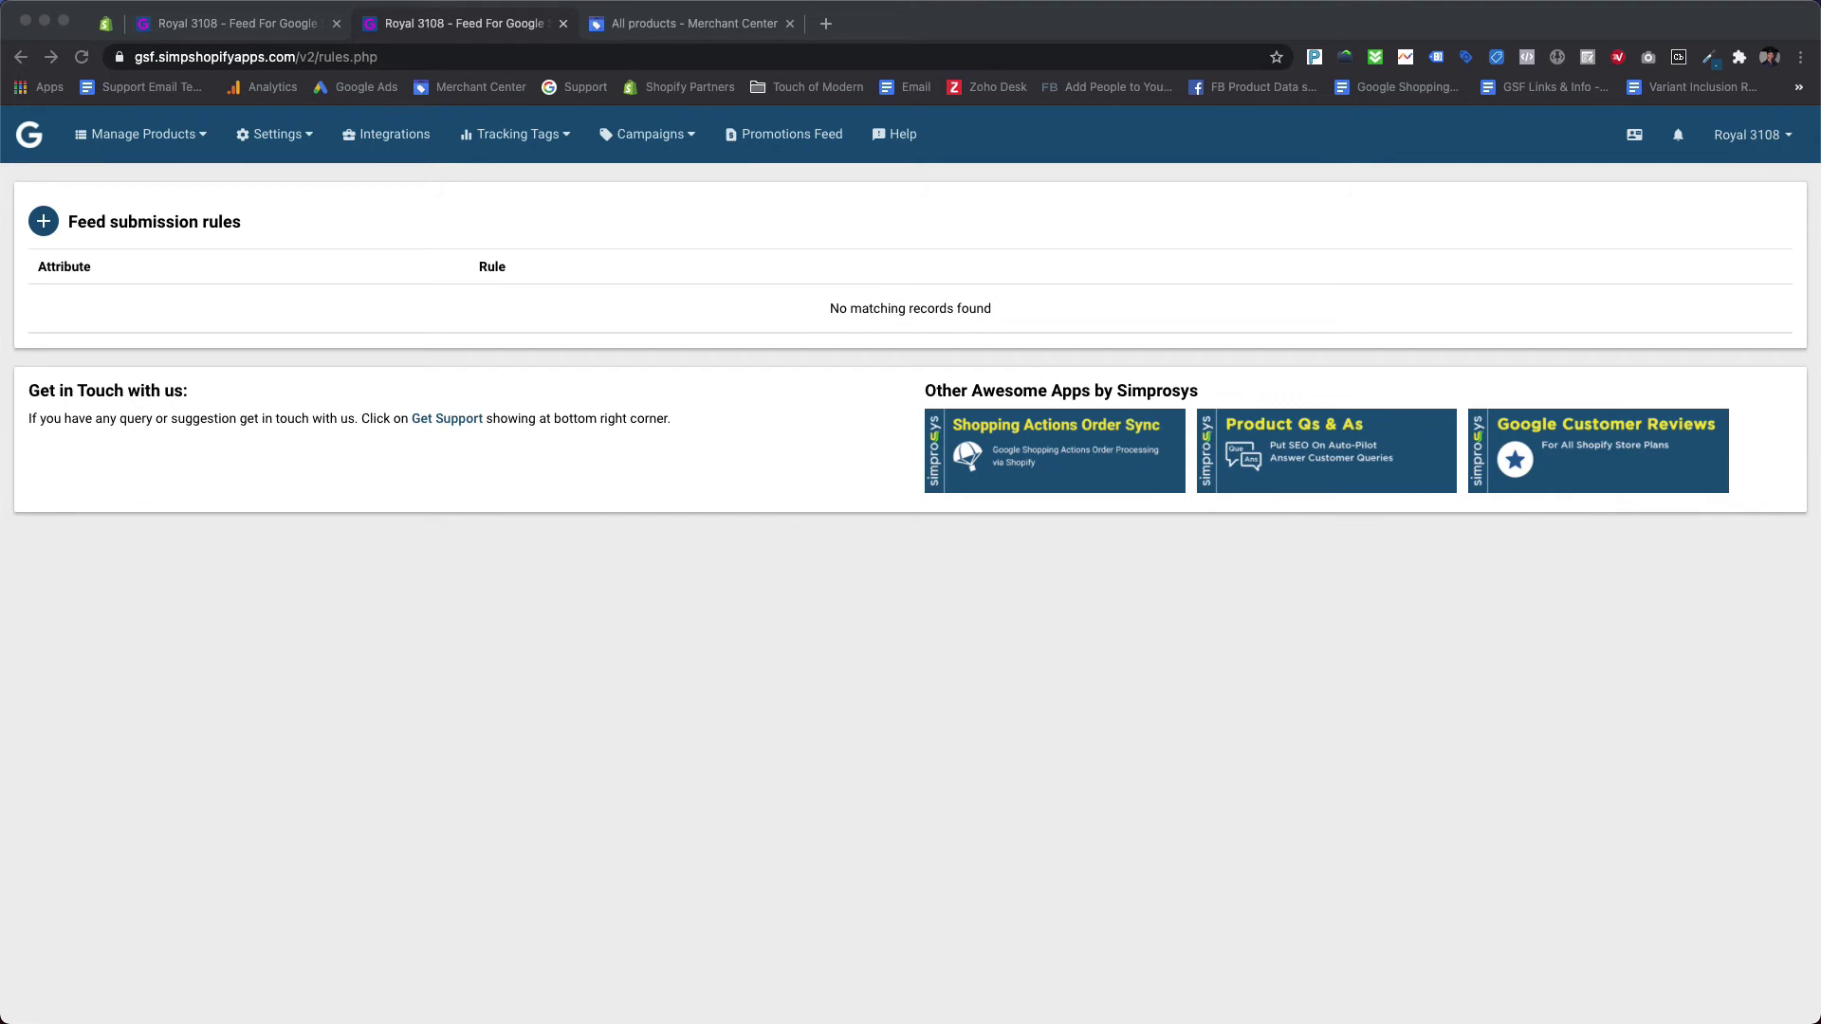
Start an Exclude destination rule matching Variant Title containing any keyword
left_click(43, 221)
left_click(105, 254)
left_click(407, 271)
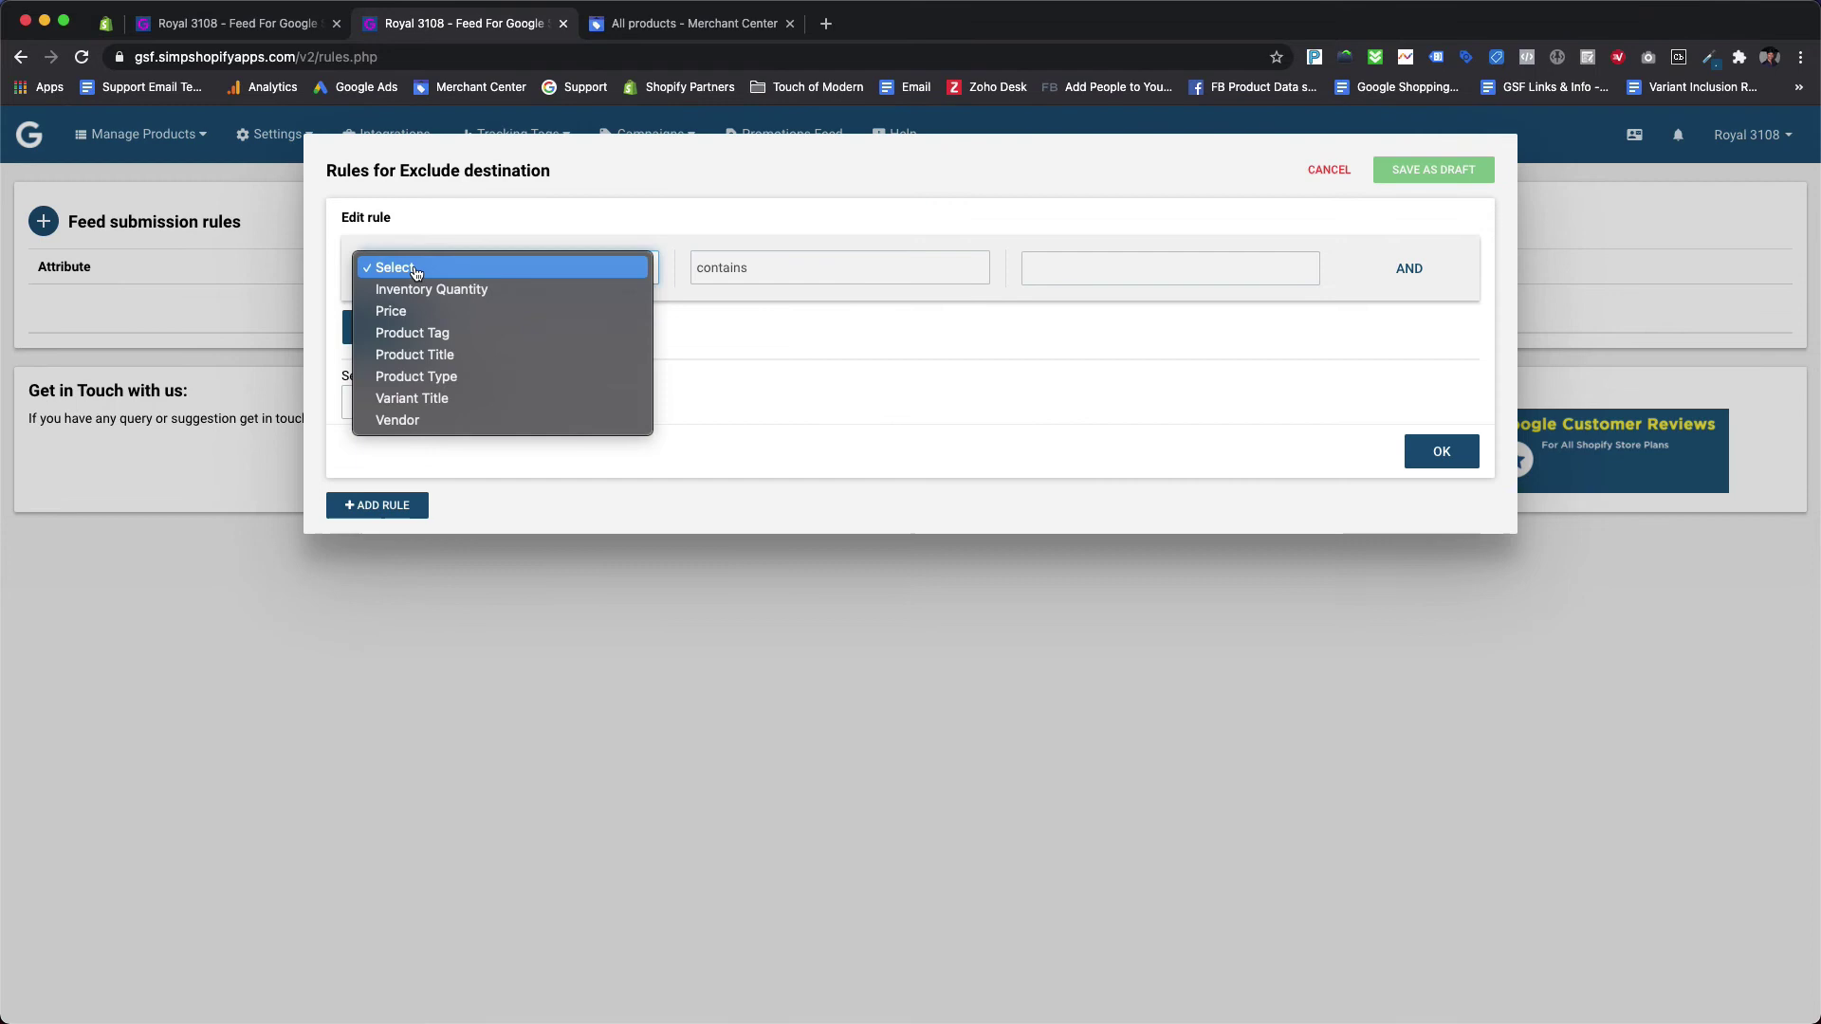
left_click(412, 398)
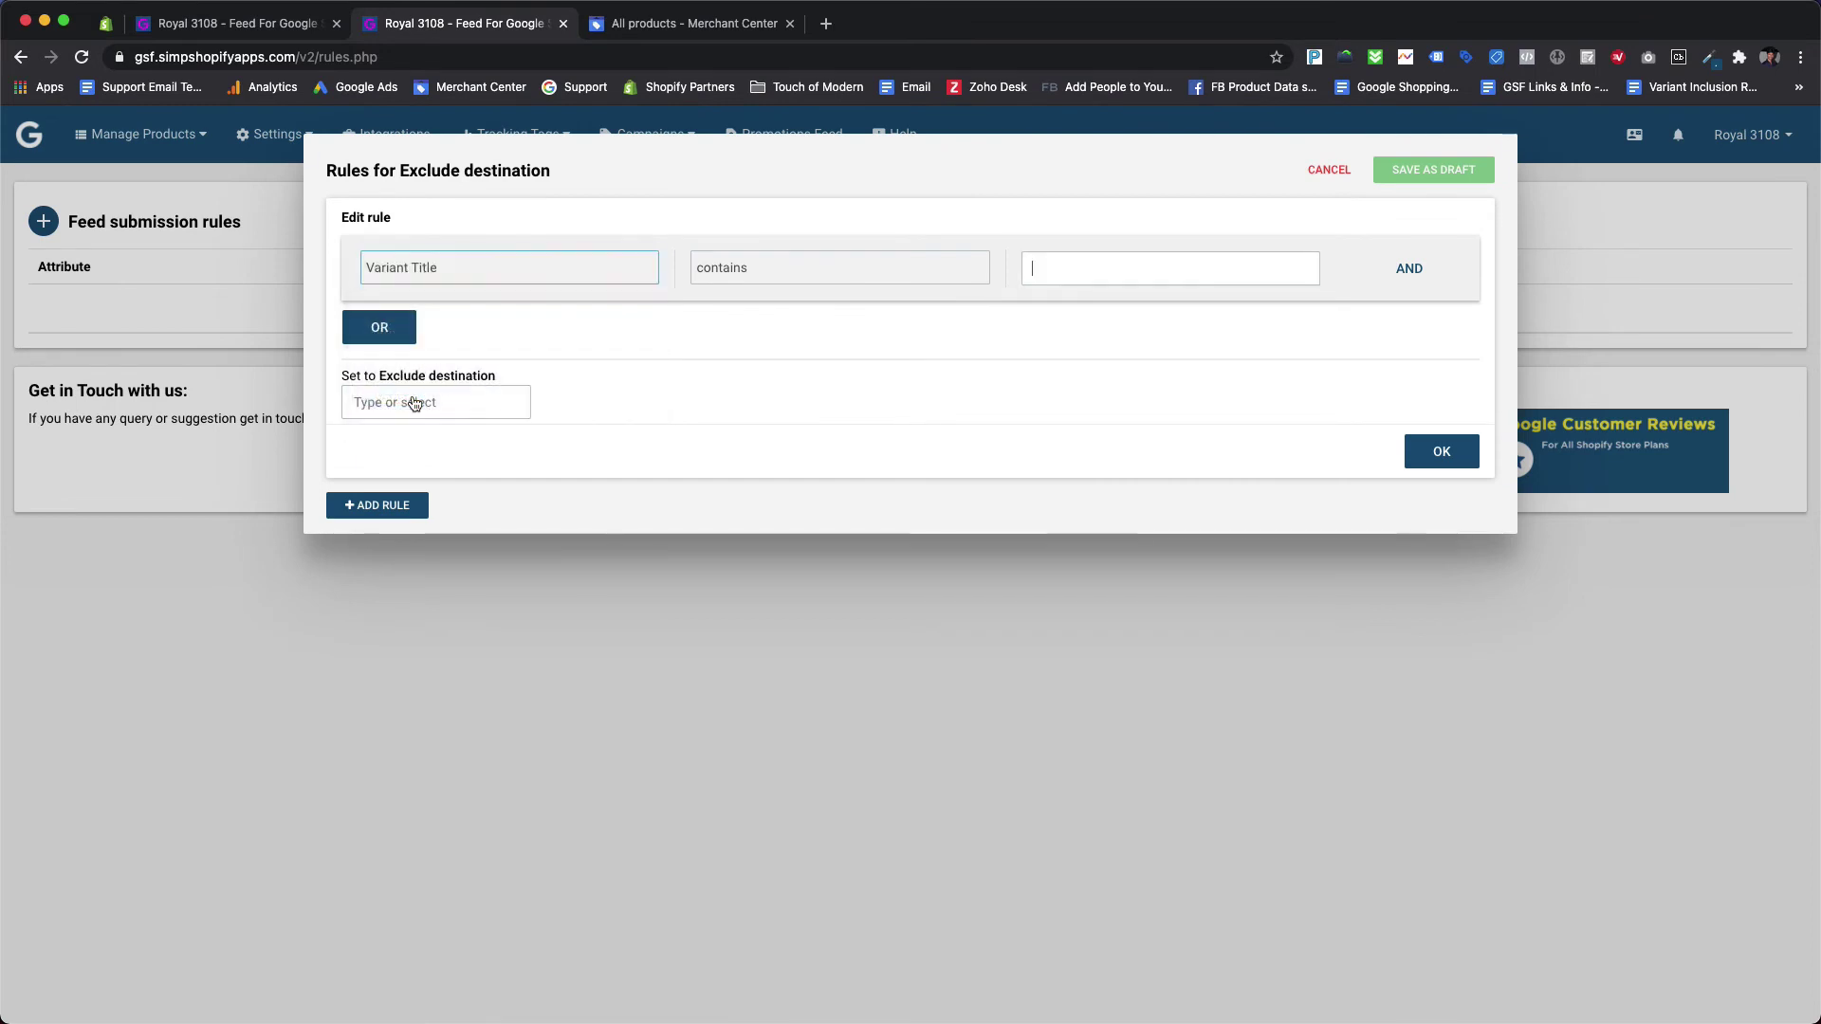
left_click(759, 268)
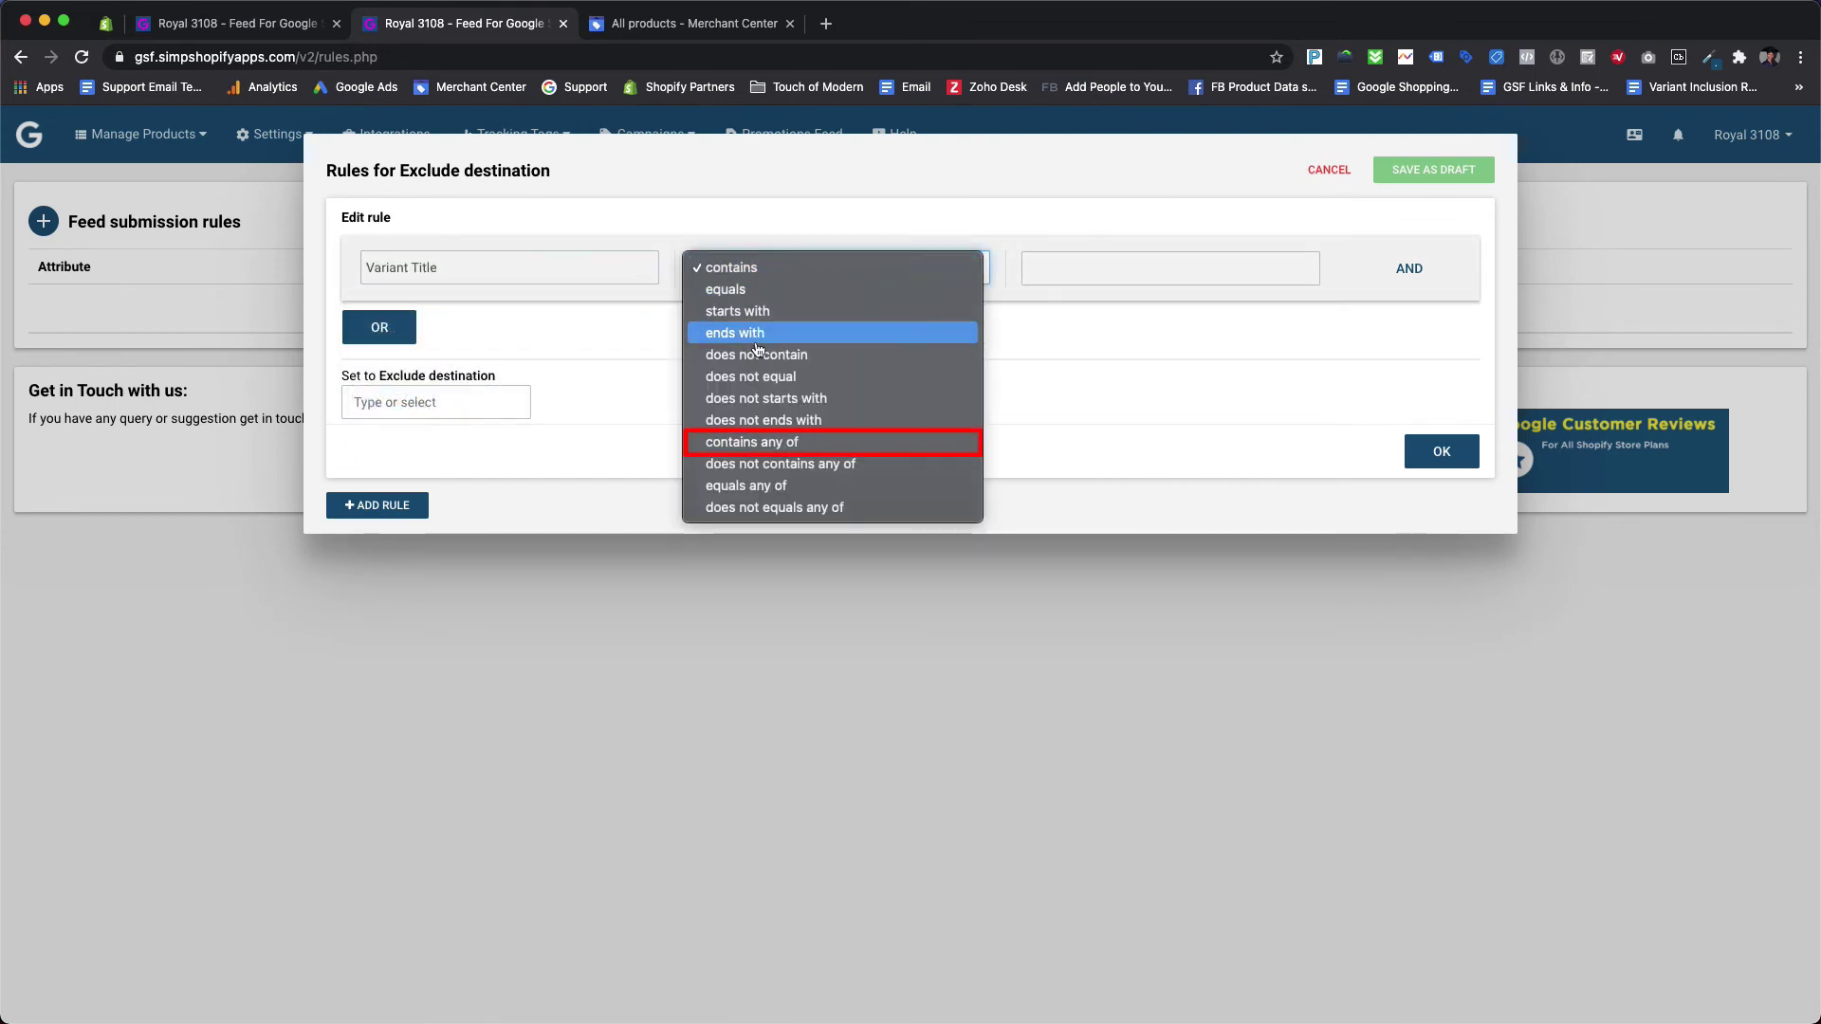
left_click(751, 444)
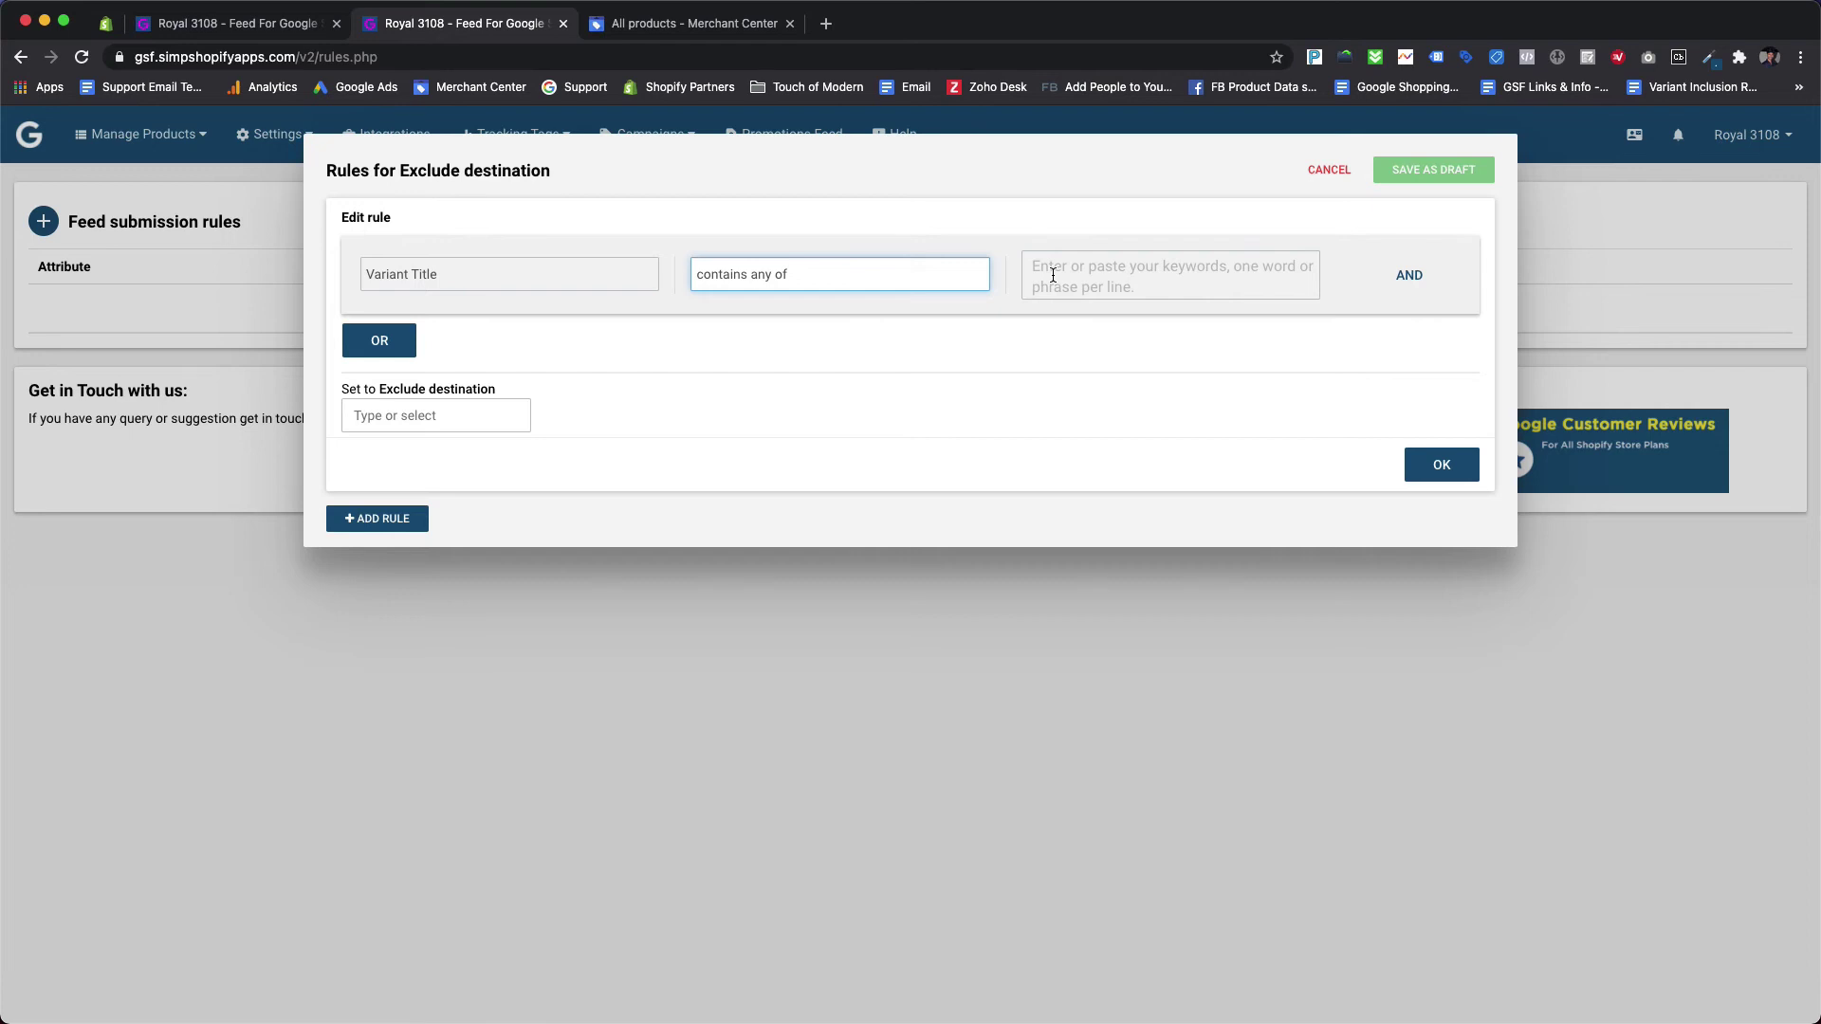
Enter the size keywords XS, XL, 2XL and 3XL, one per line
left_click(1052, 275)
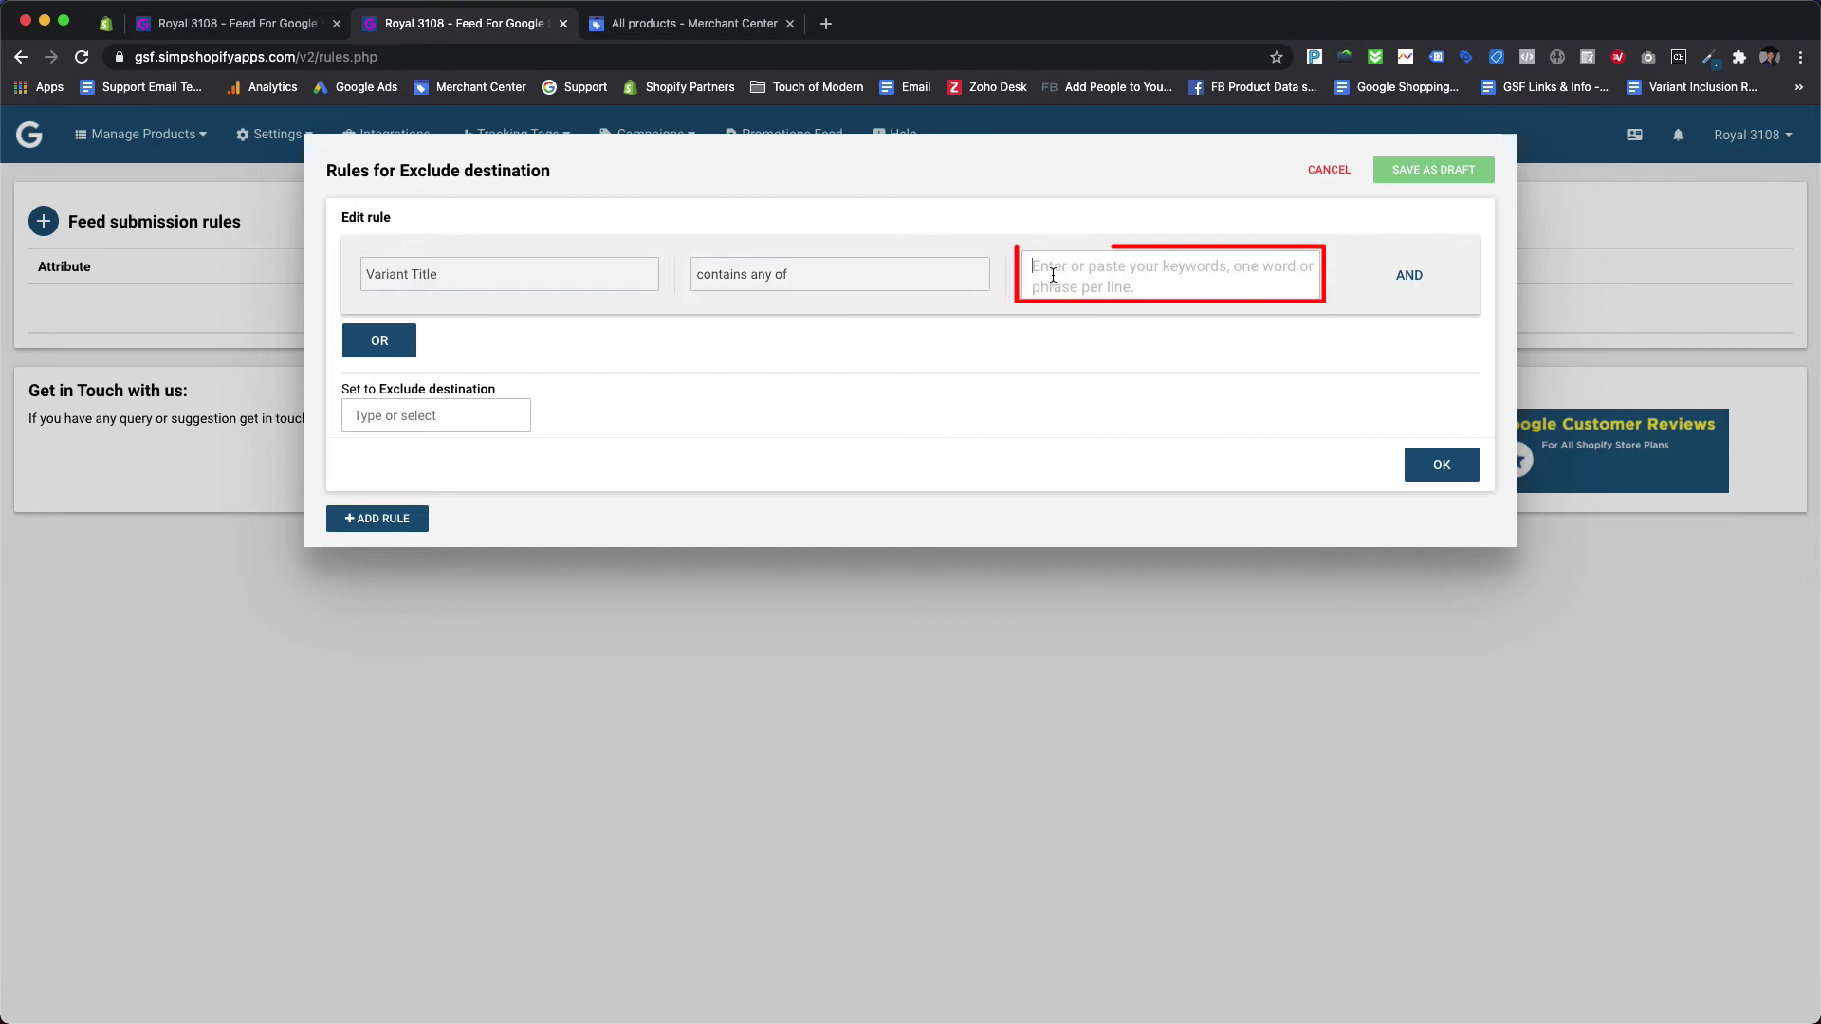
type("XS")
key("Return")
type("XL")
key("Return")
type("2XL")
key("Return")
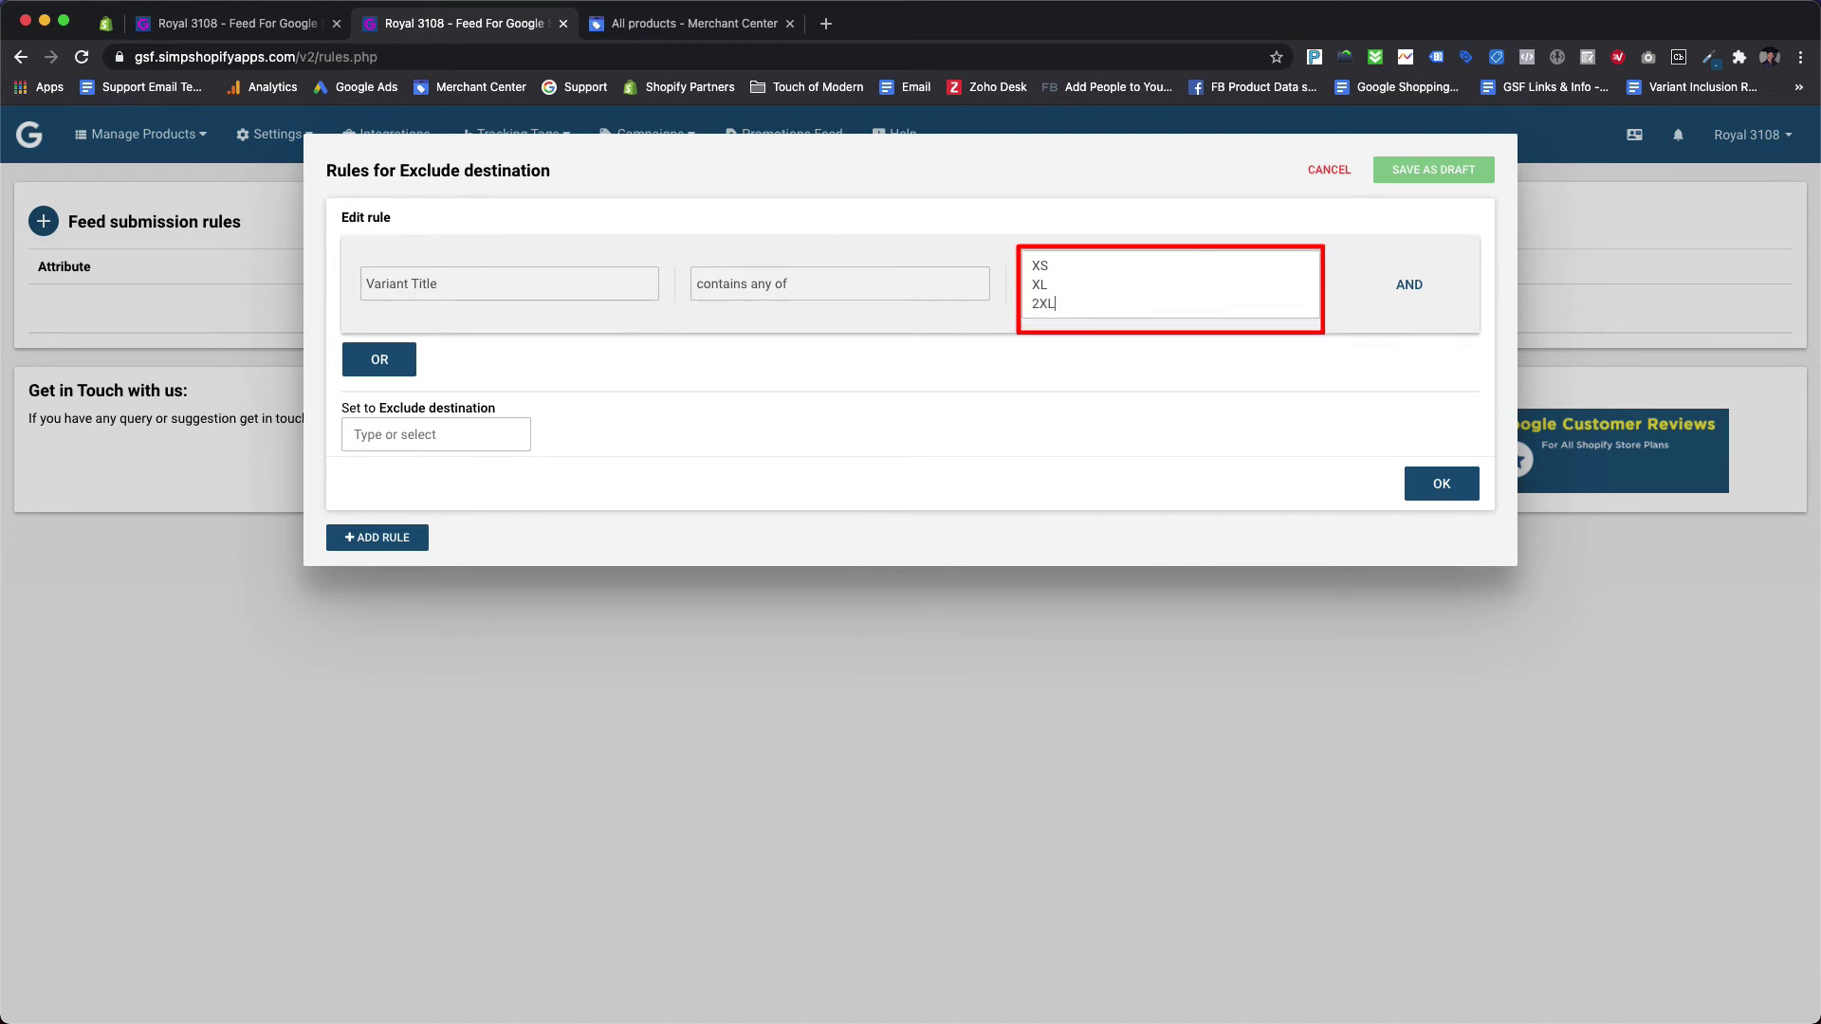
type("3XL")
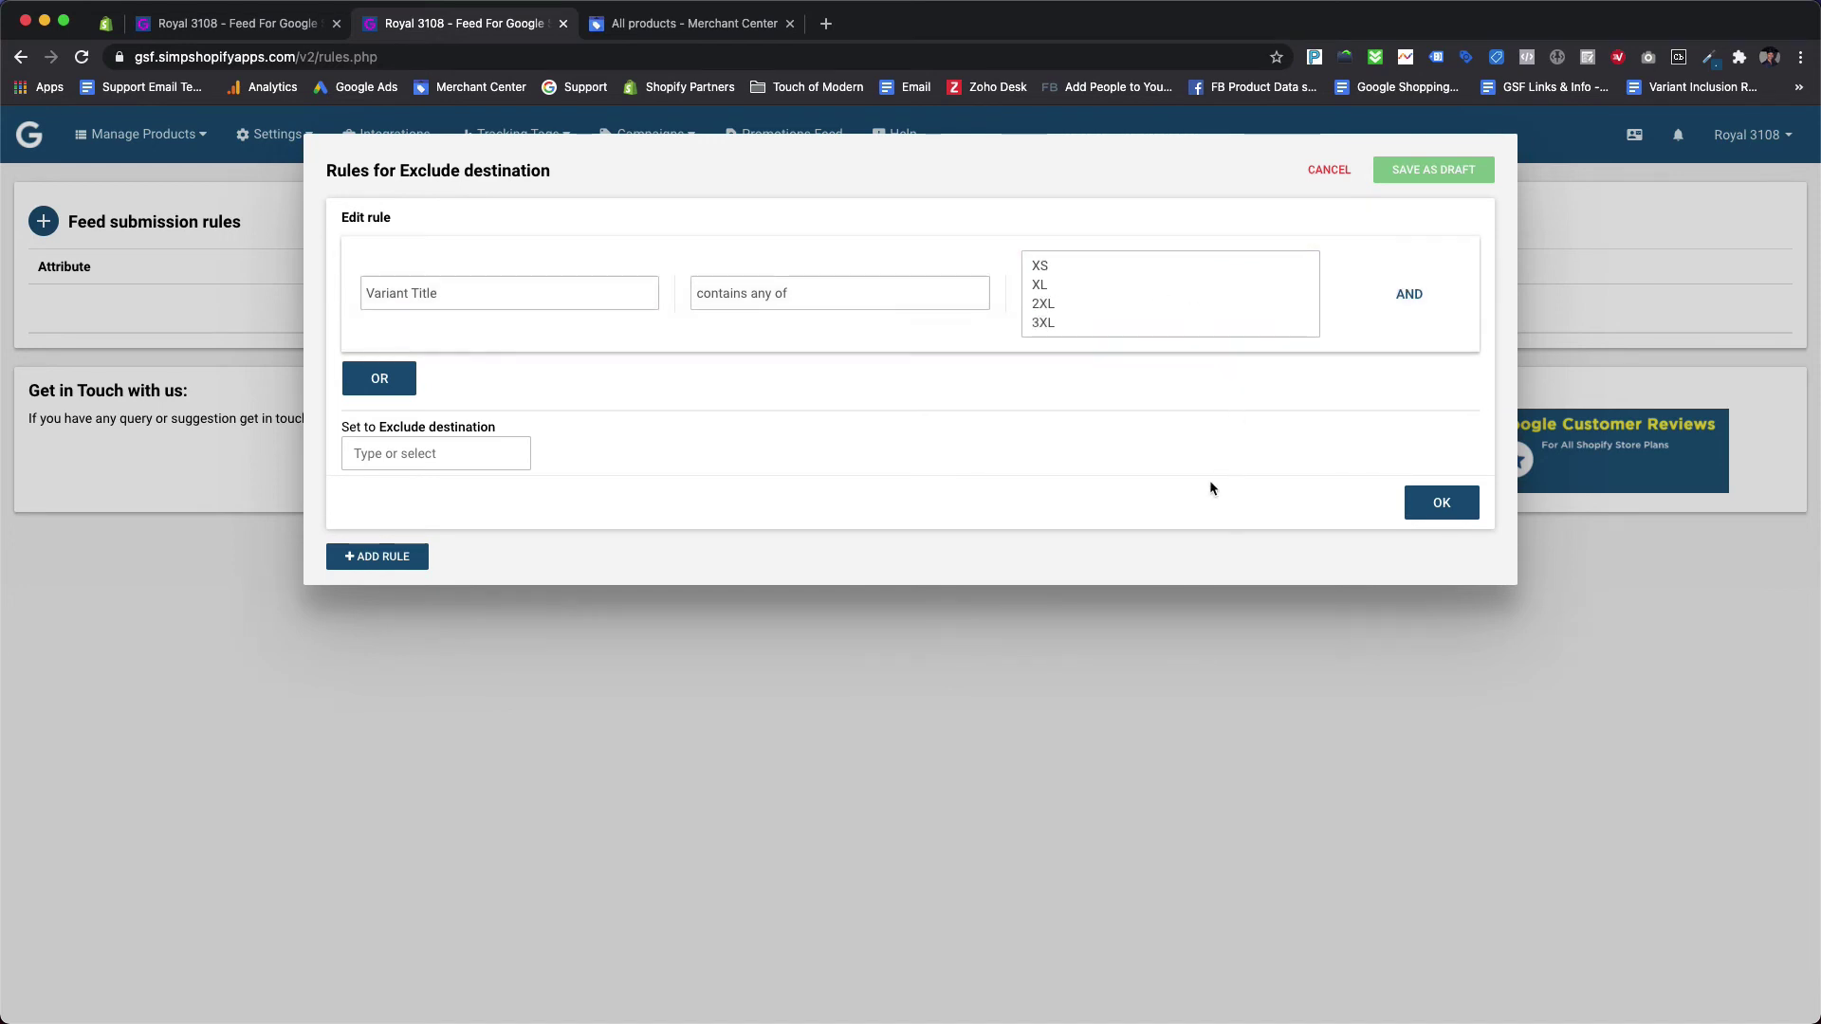
Exclude the matching variants from Google Shopping, Google Display Ads and Google Shopping Actions
left_click(489, 462)
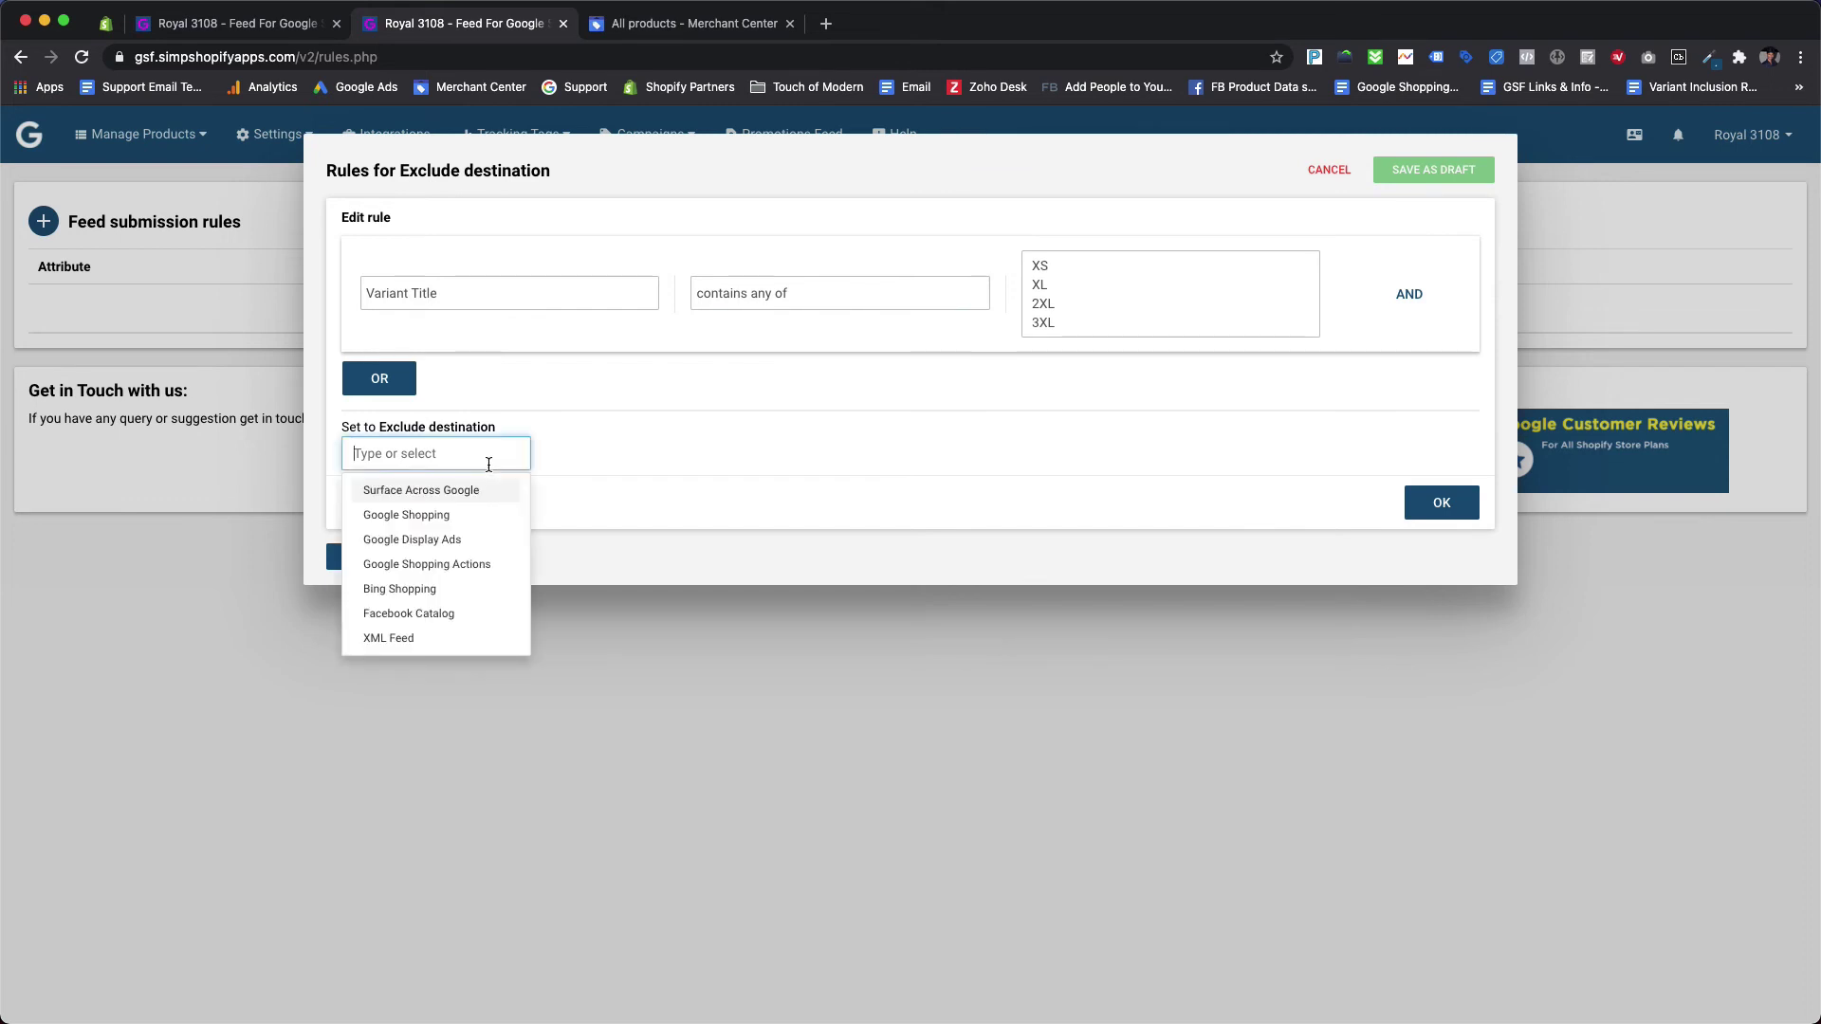
left_click(435, 514)
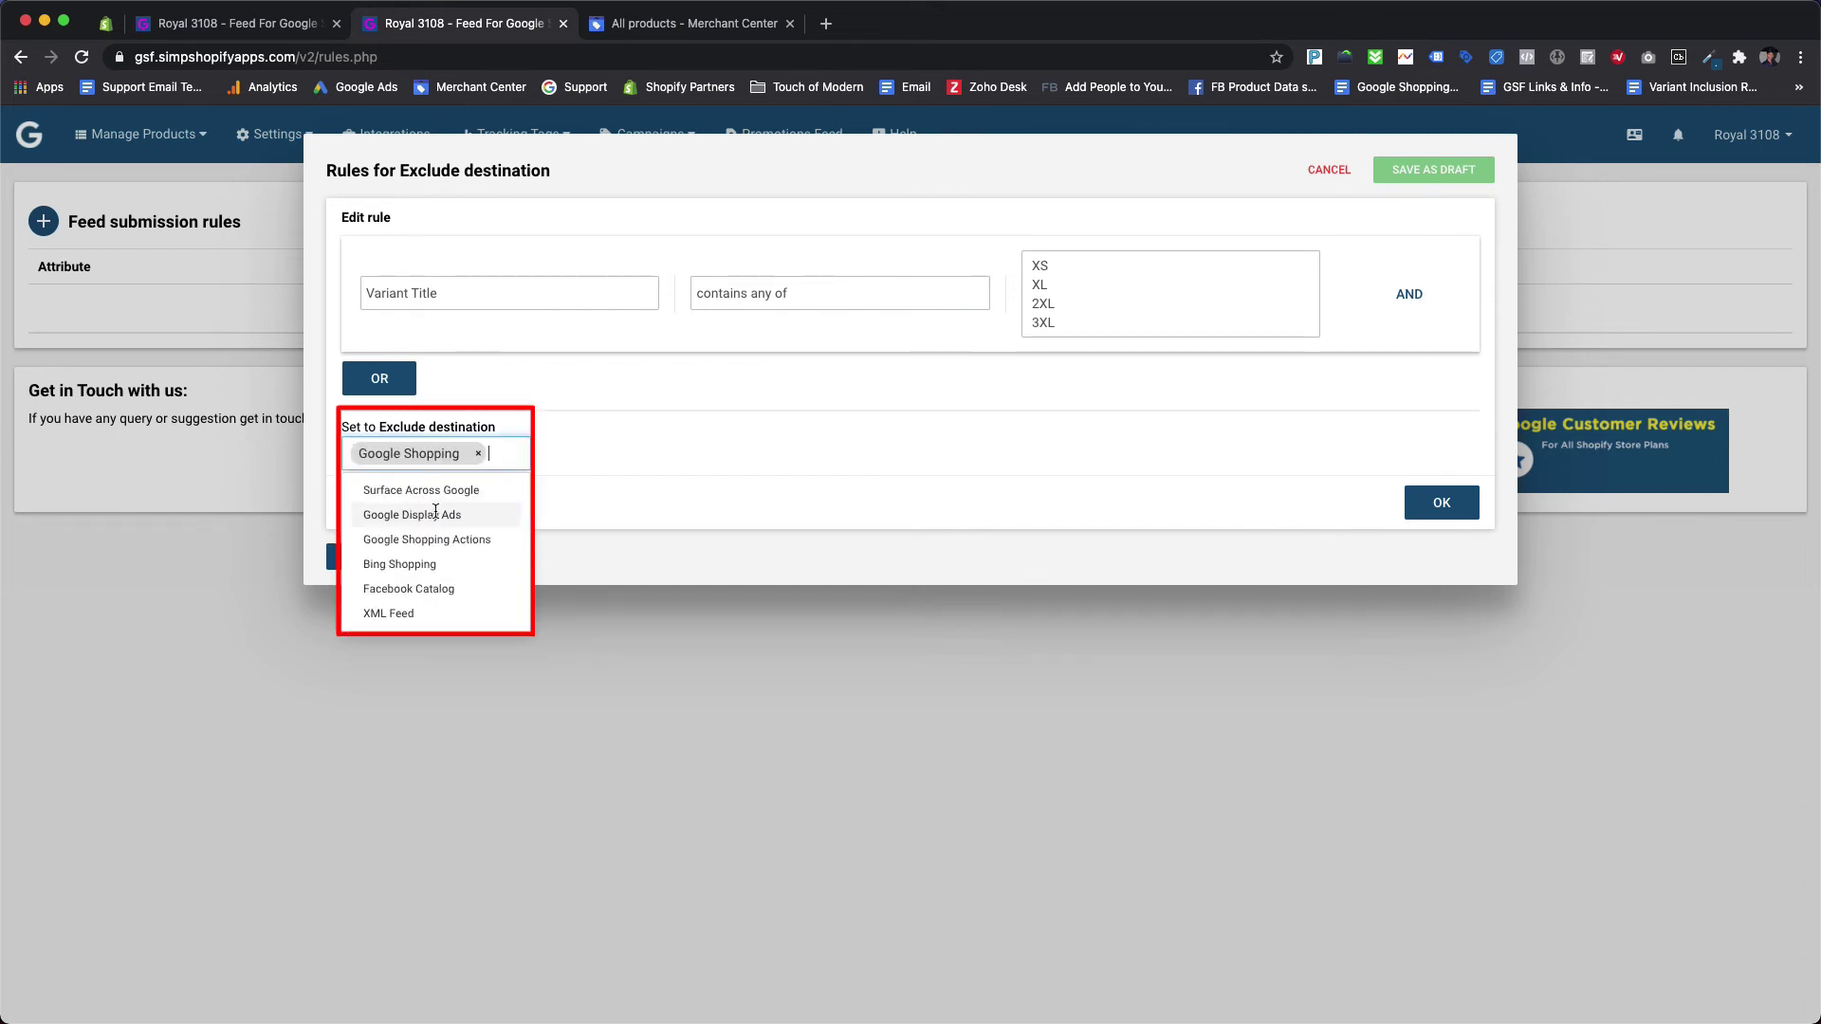
left_click(435, 514)
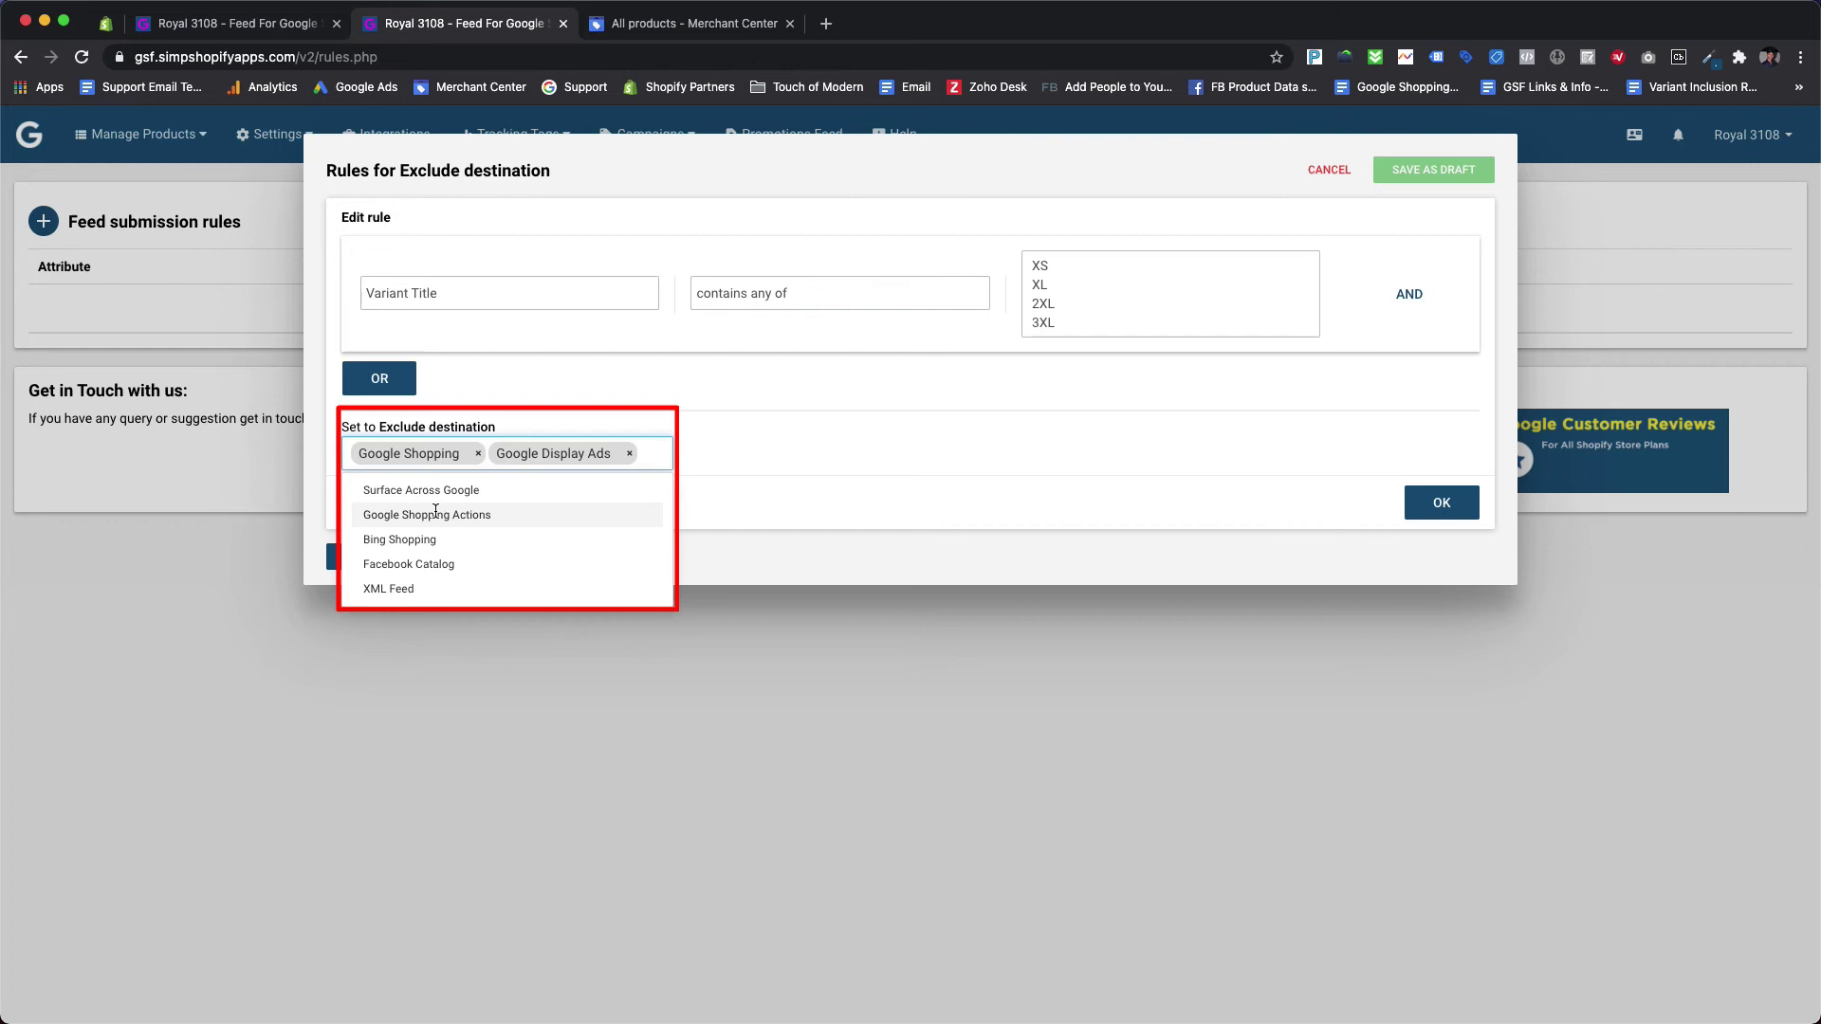
left_click(435, 514)
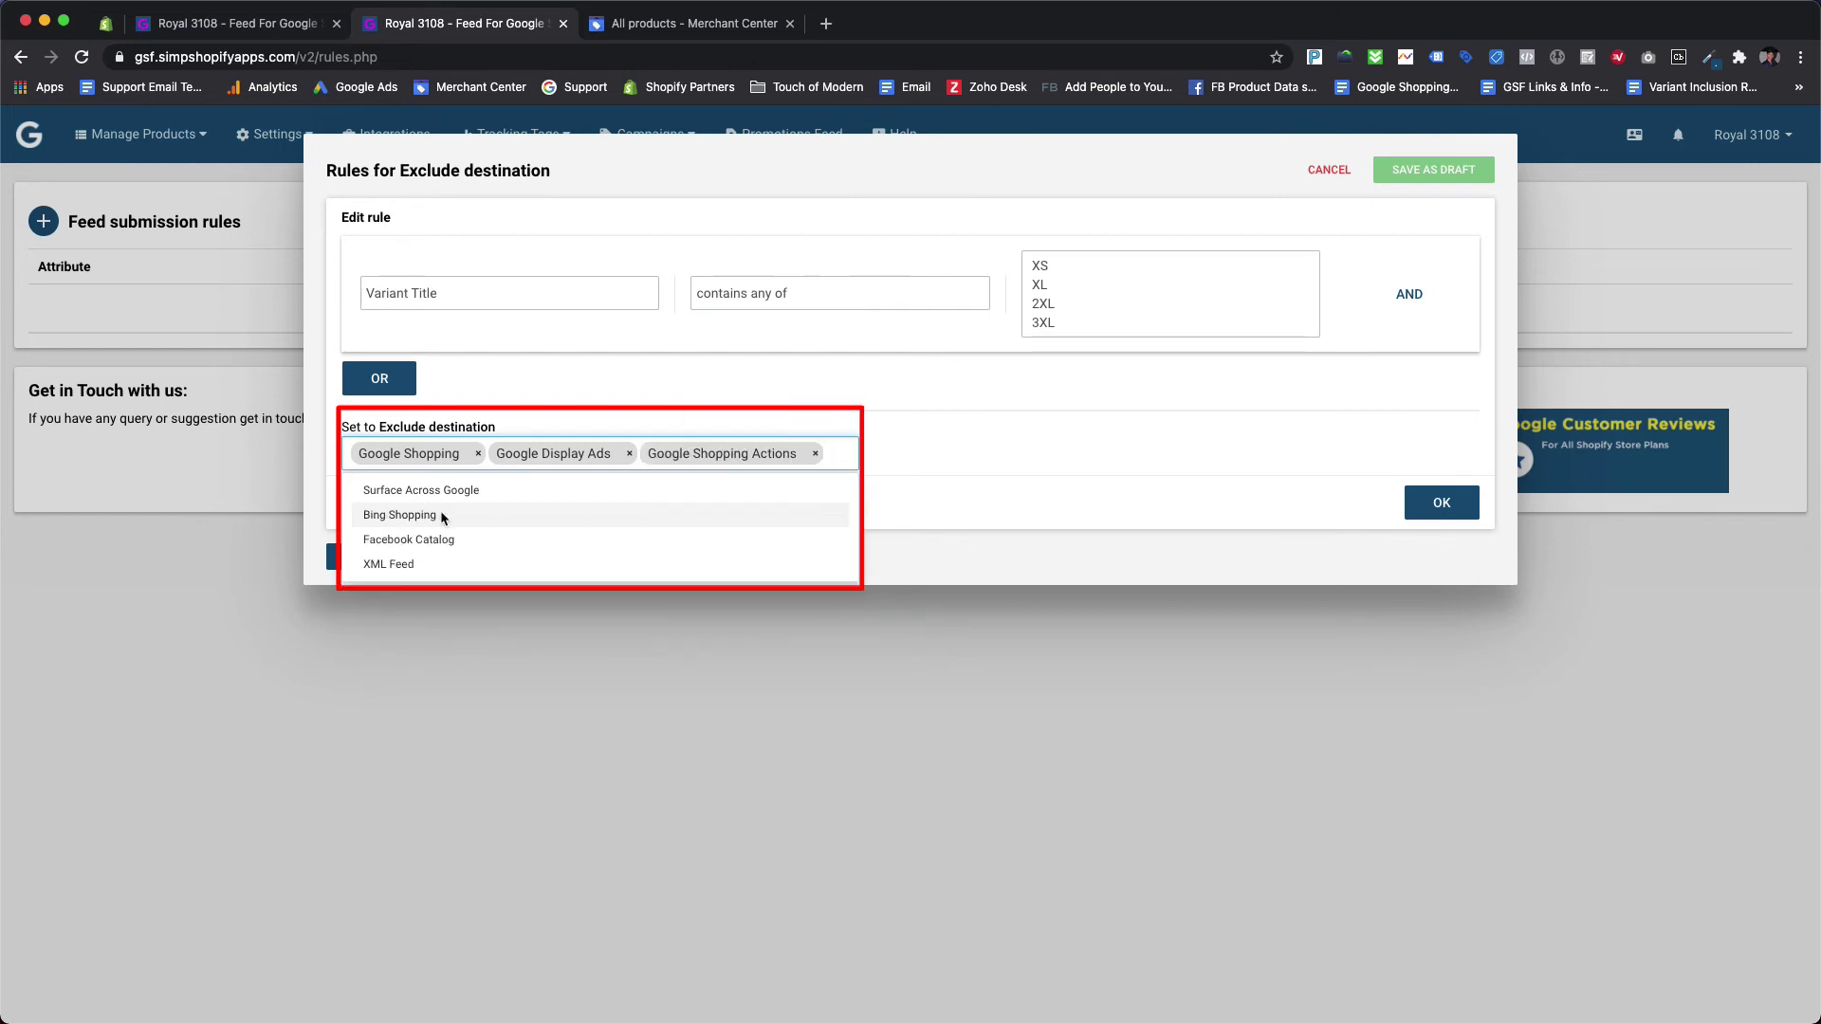
left_click(1029, 464)
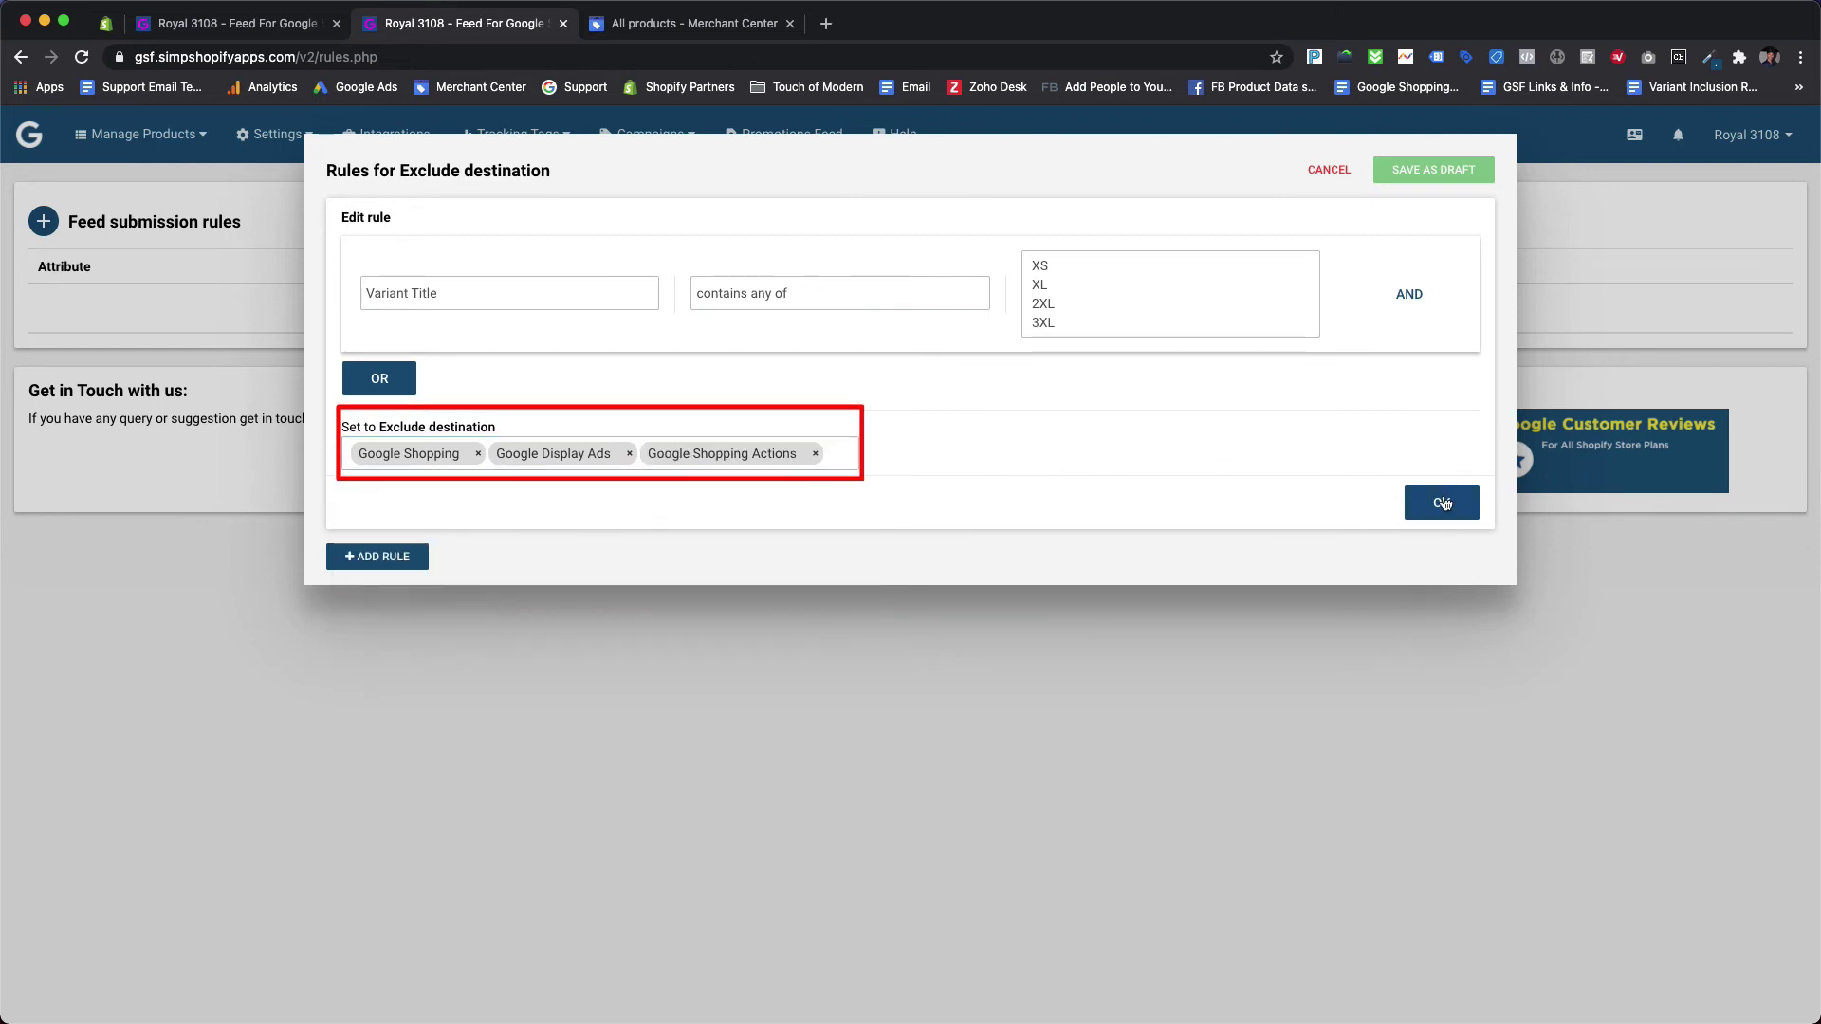
Confirm the rule, save it as a draft and apply the rules to the feed
left_click(1443, 503)
left_click(1427, 171)
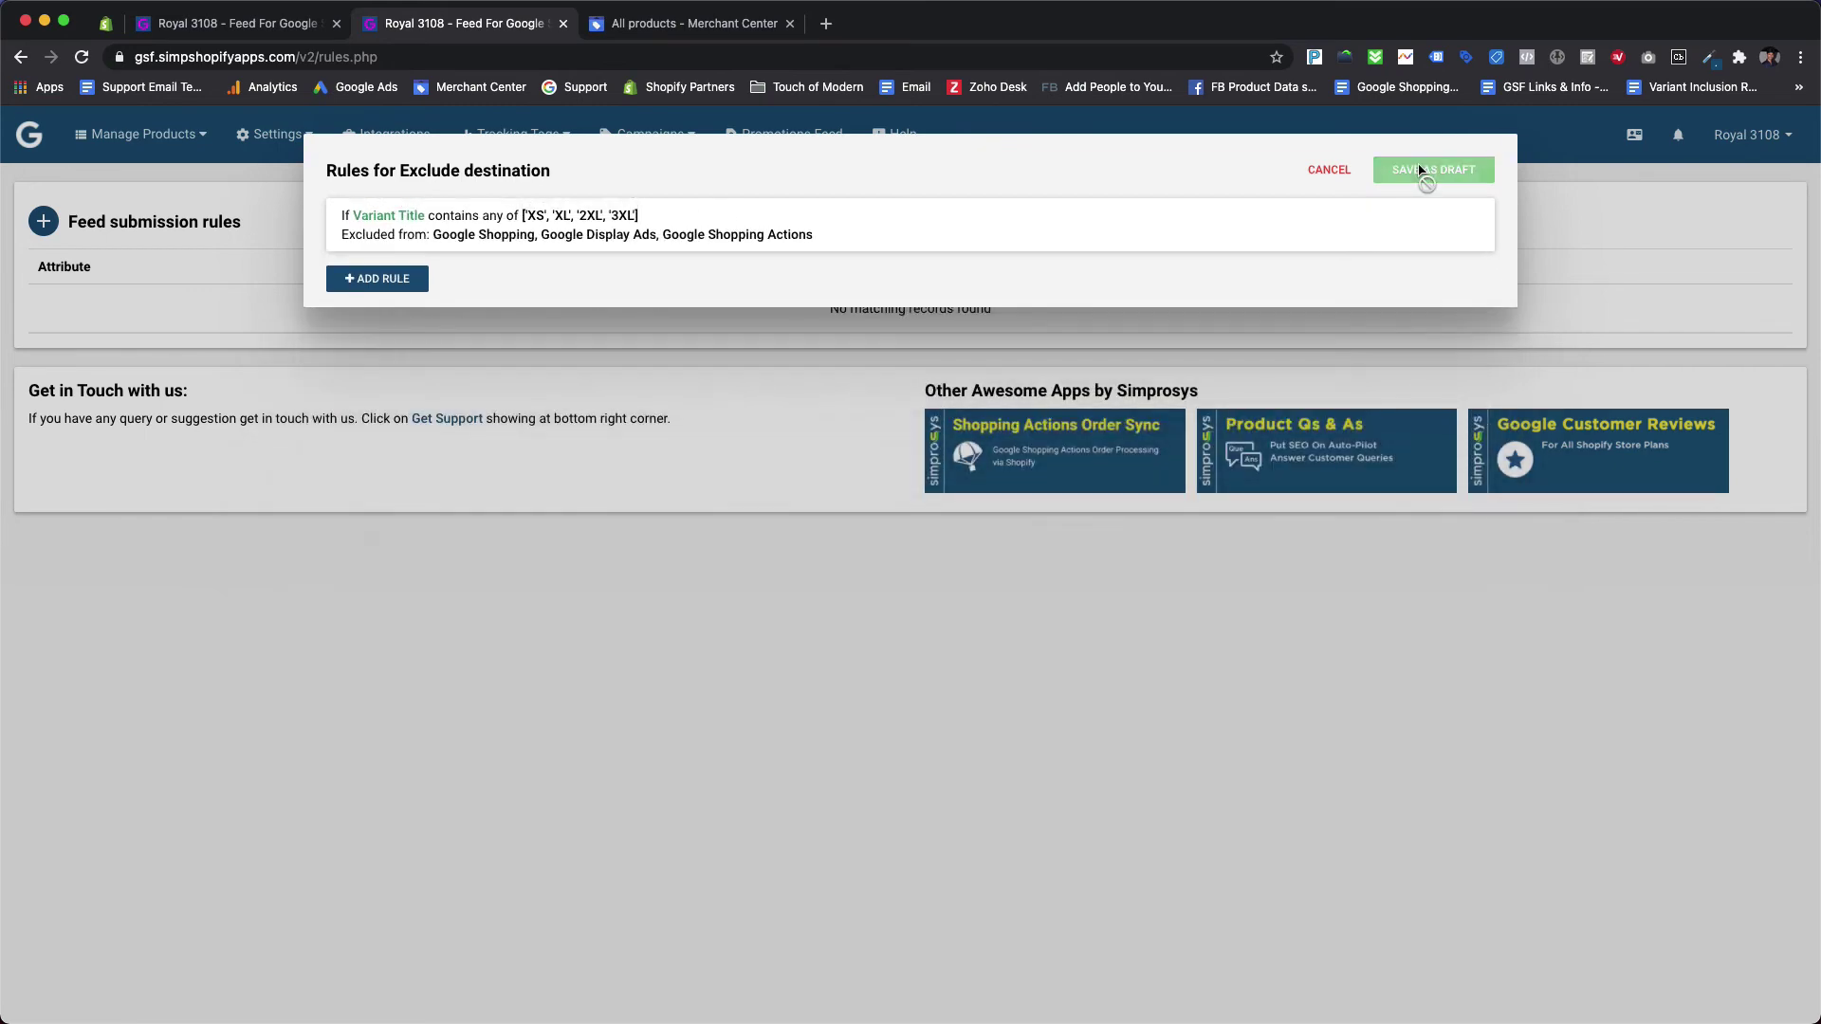
left_click(1561, 429)
left_click(986, 675)
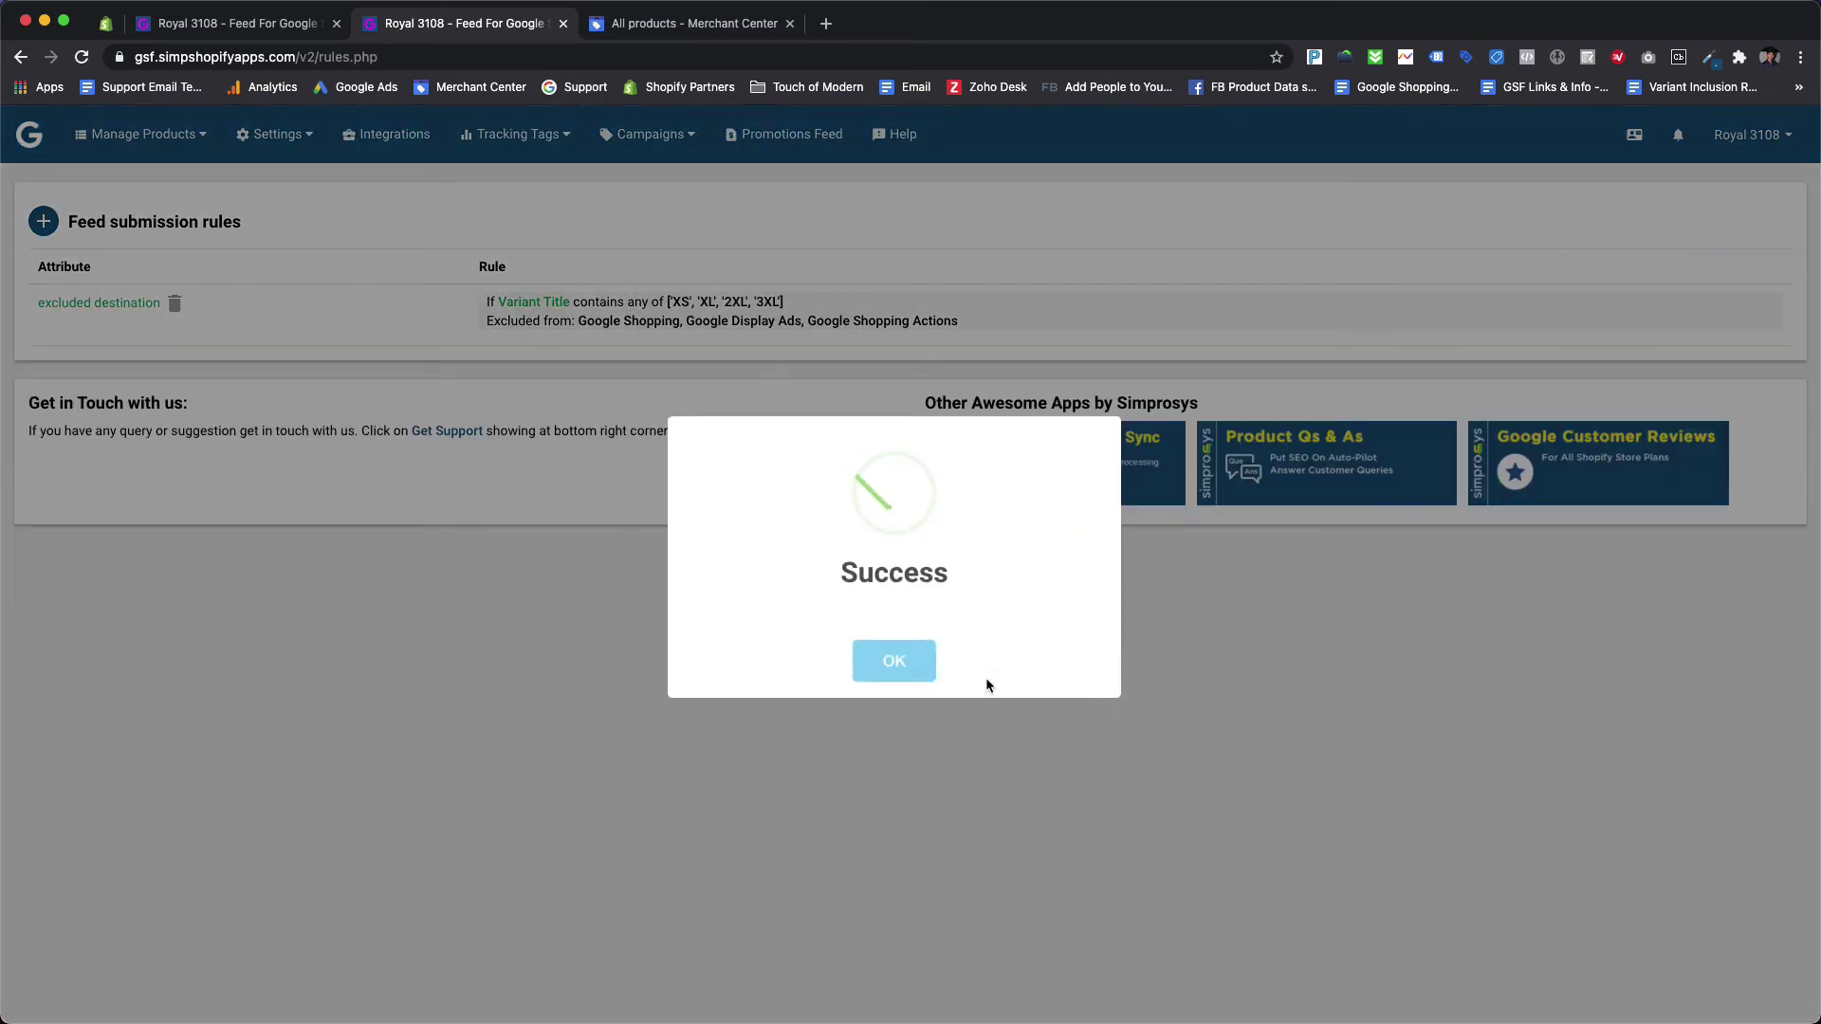
Open the lace party dress and Crater leather jacket details in new tabs from the product list
left_click(895, 662)
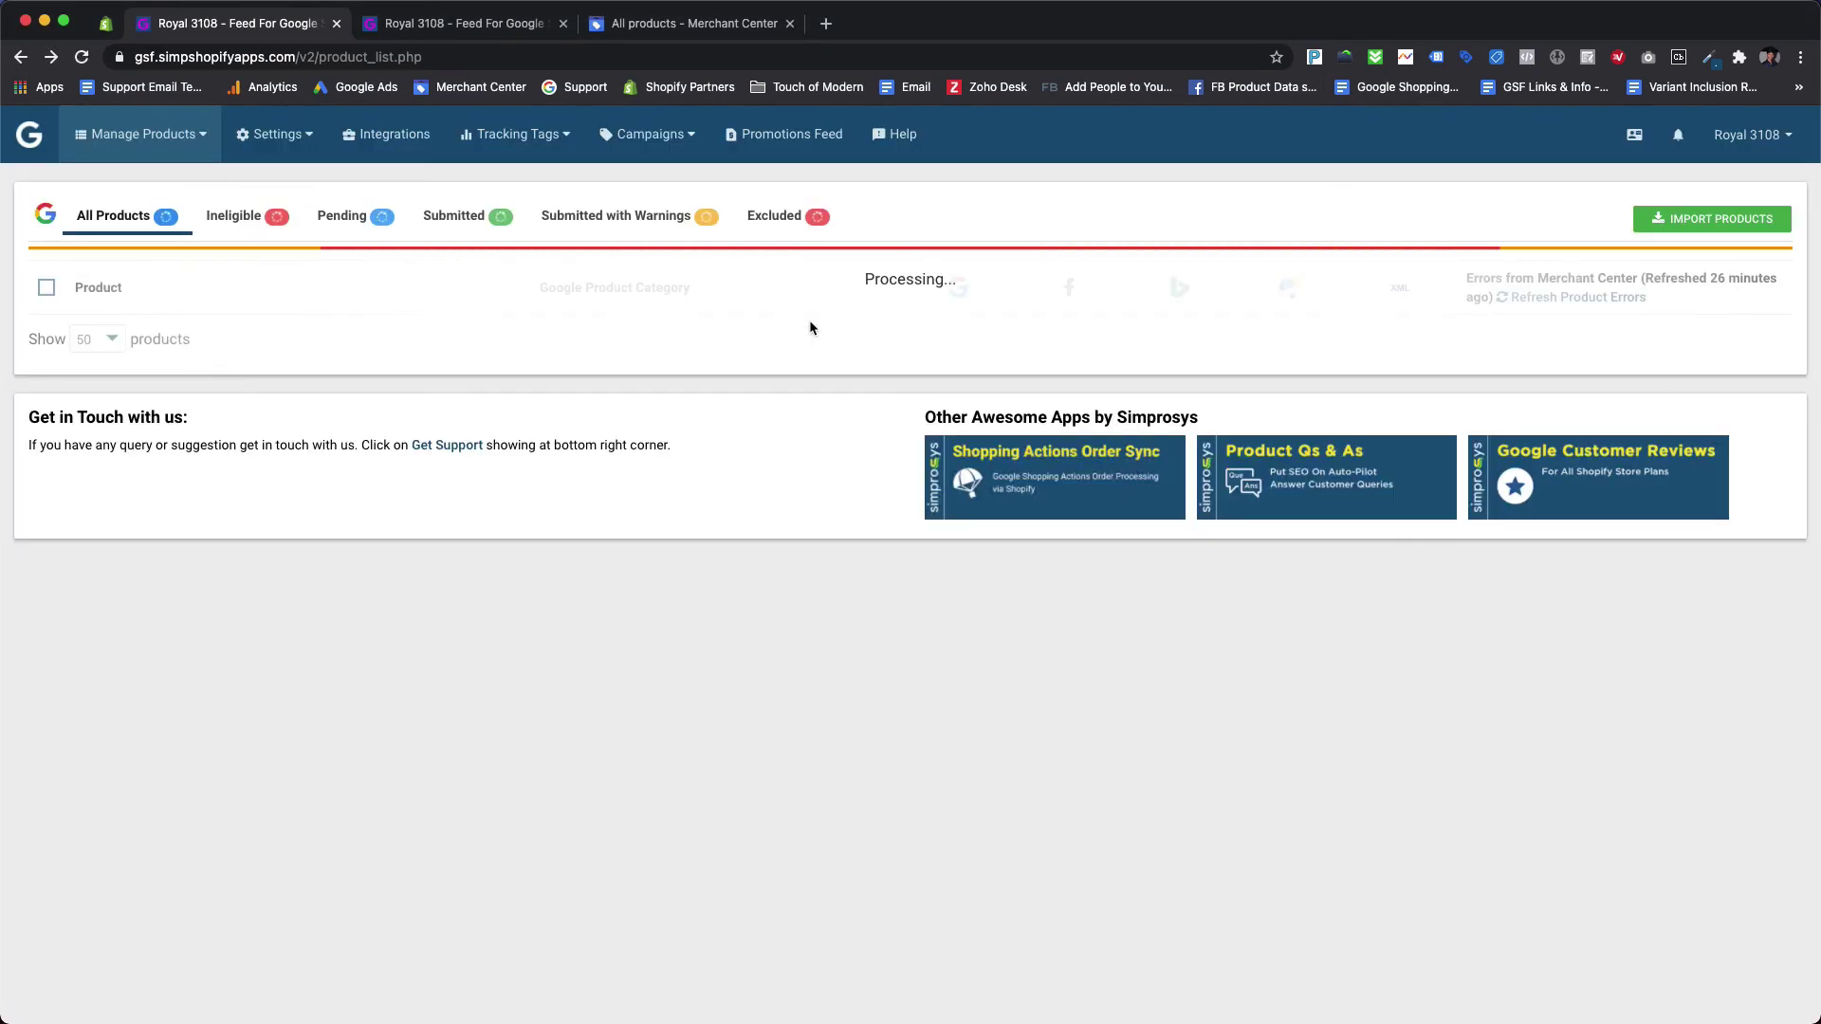
scroll(556, 424, "down", 15)
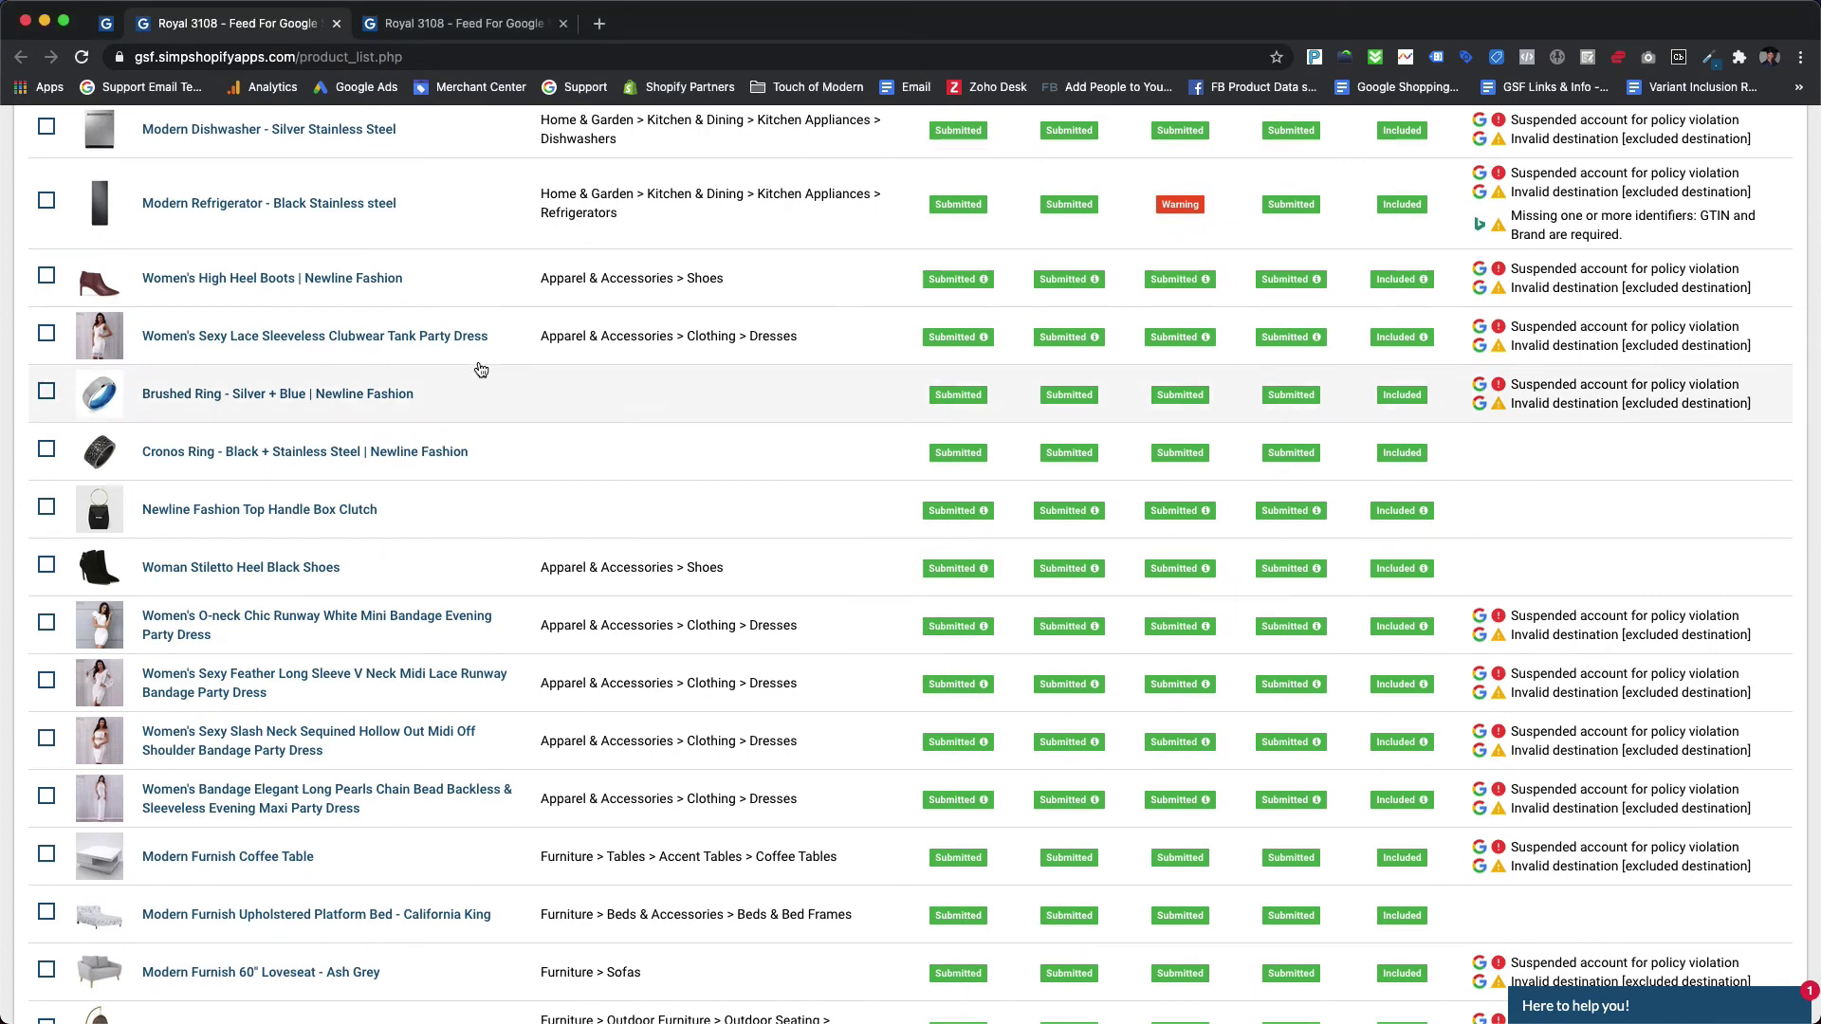
left_click(459, 338, "super")
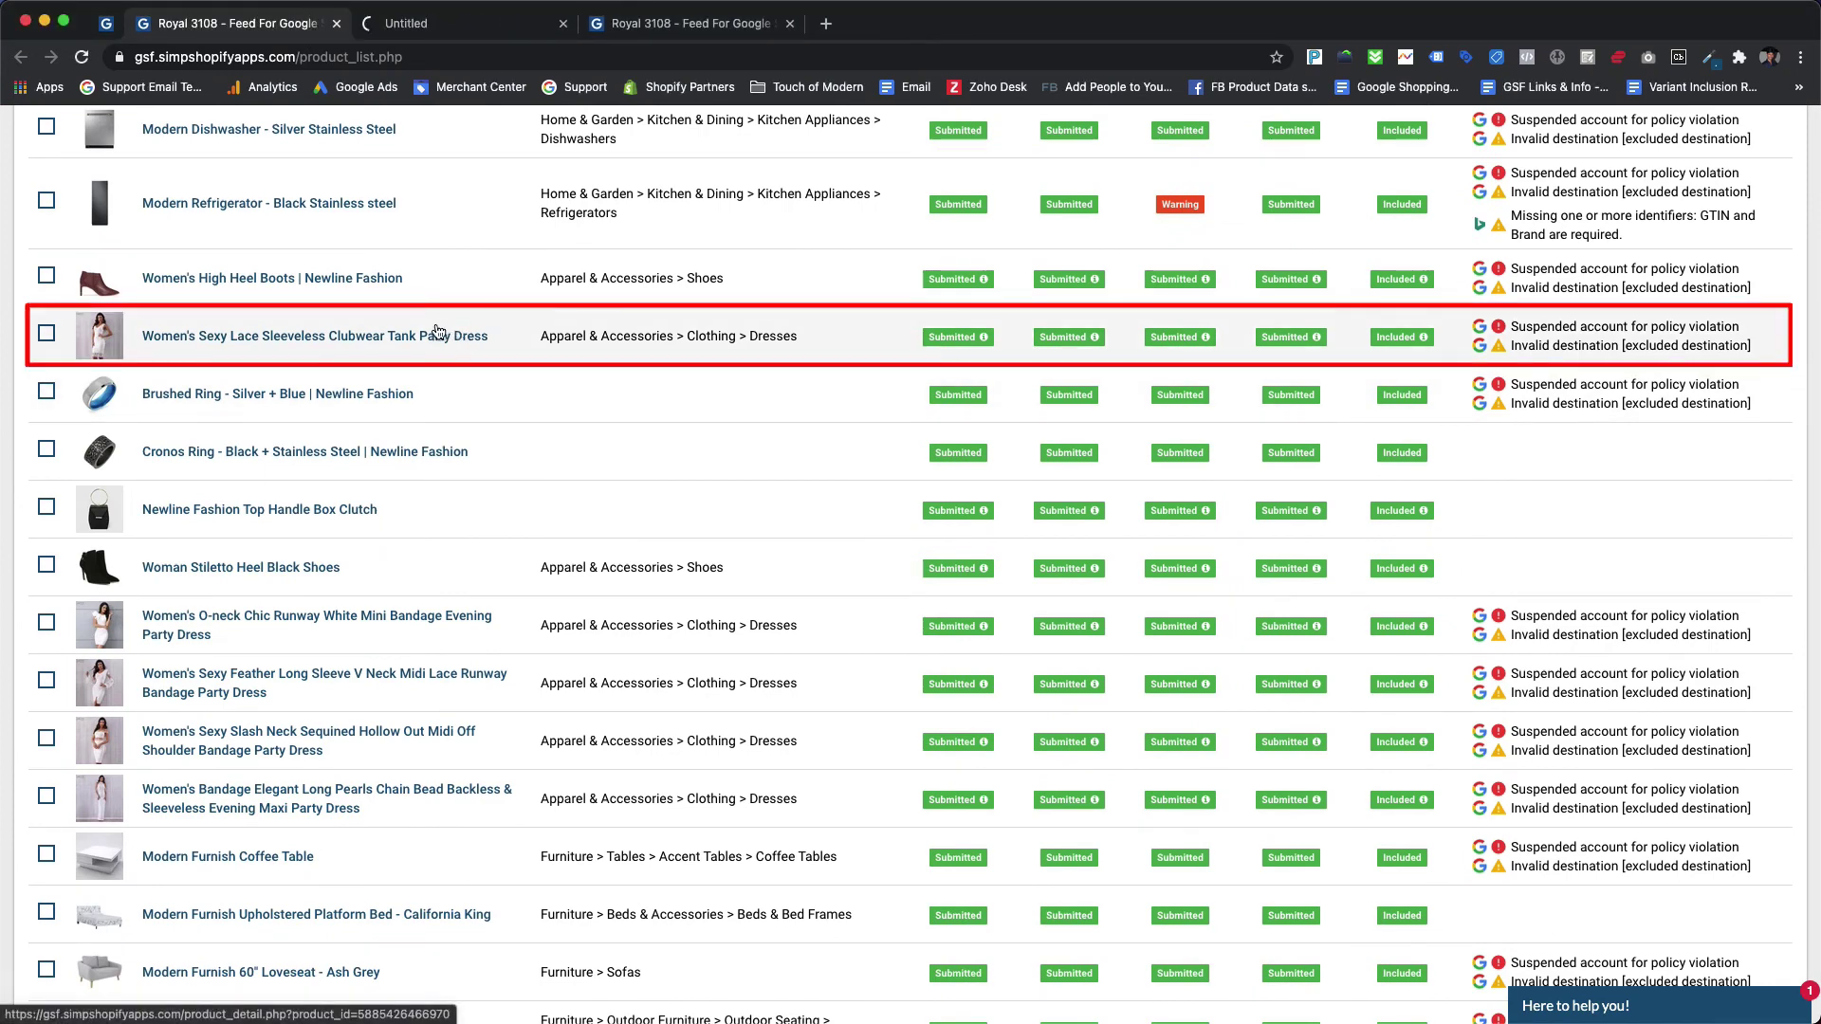
scroll(347, 671, "down", 12)
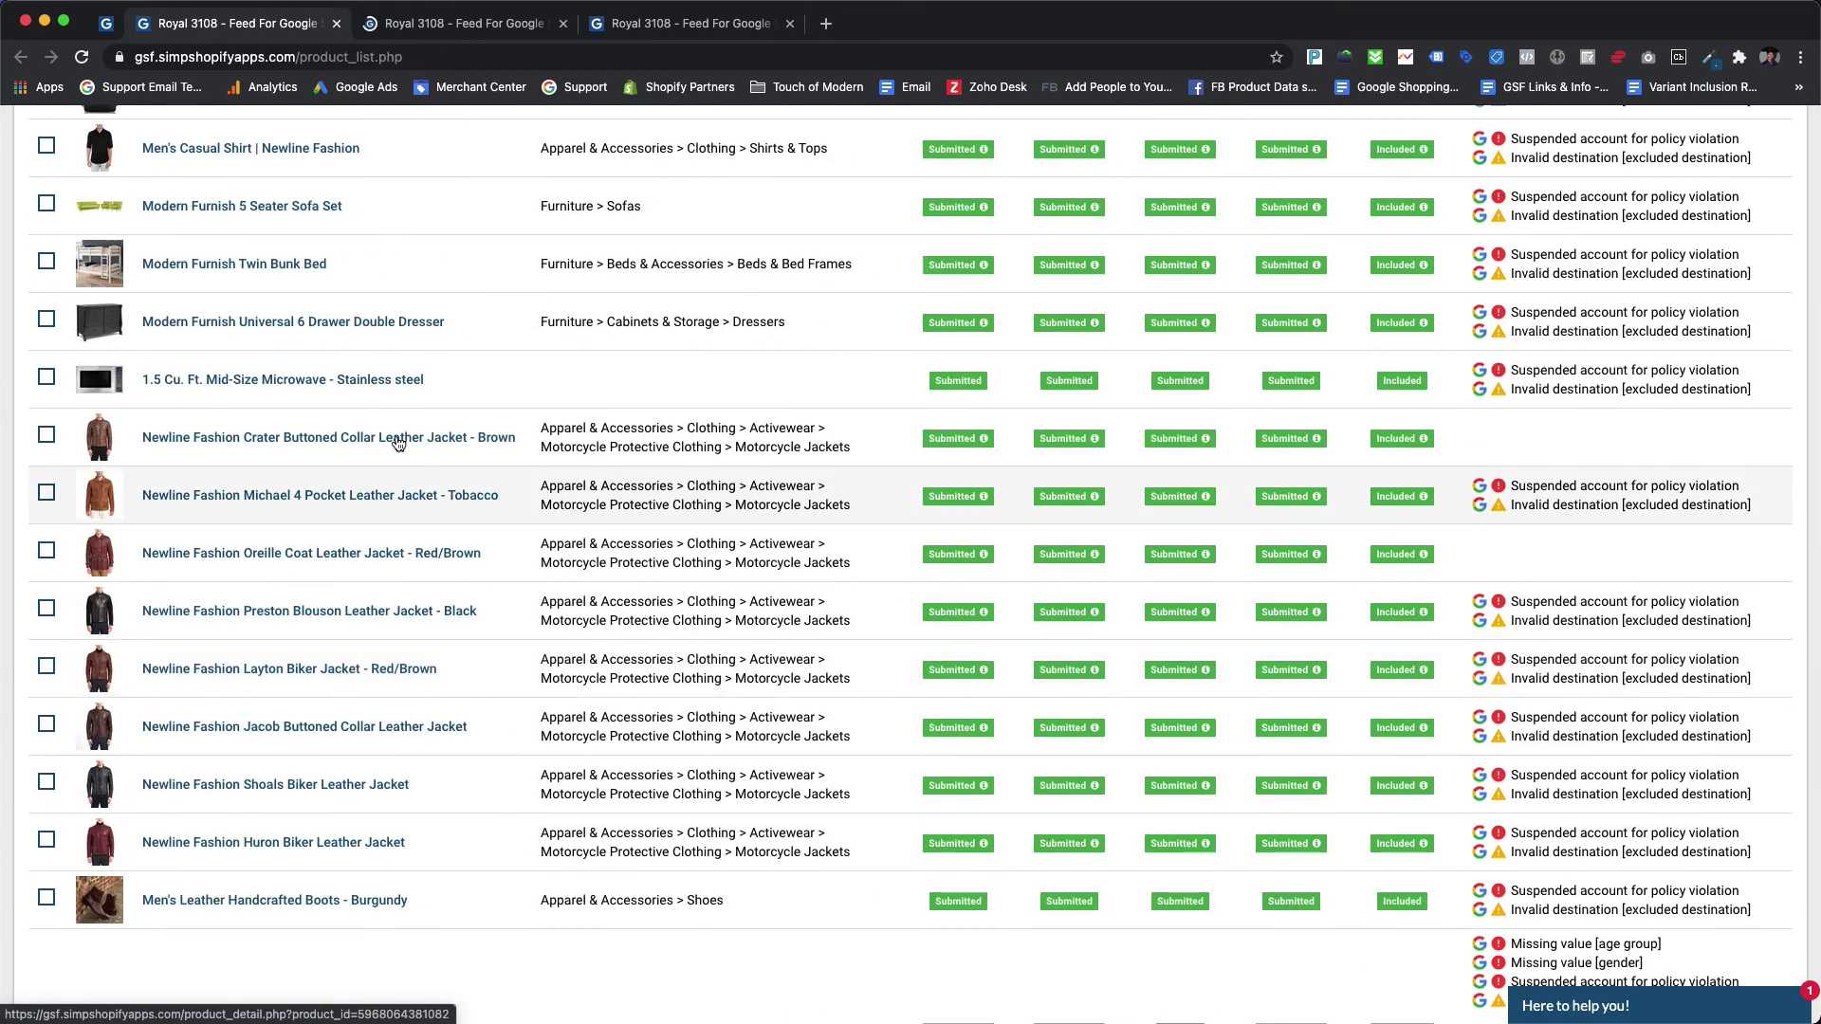
left_click(401, 438, "super")
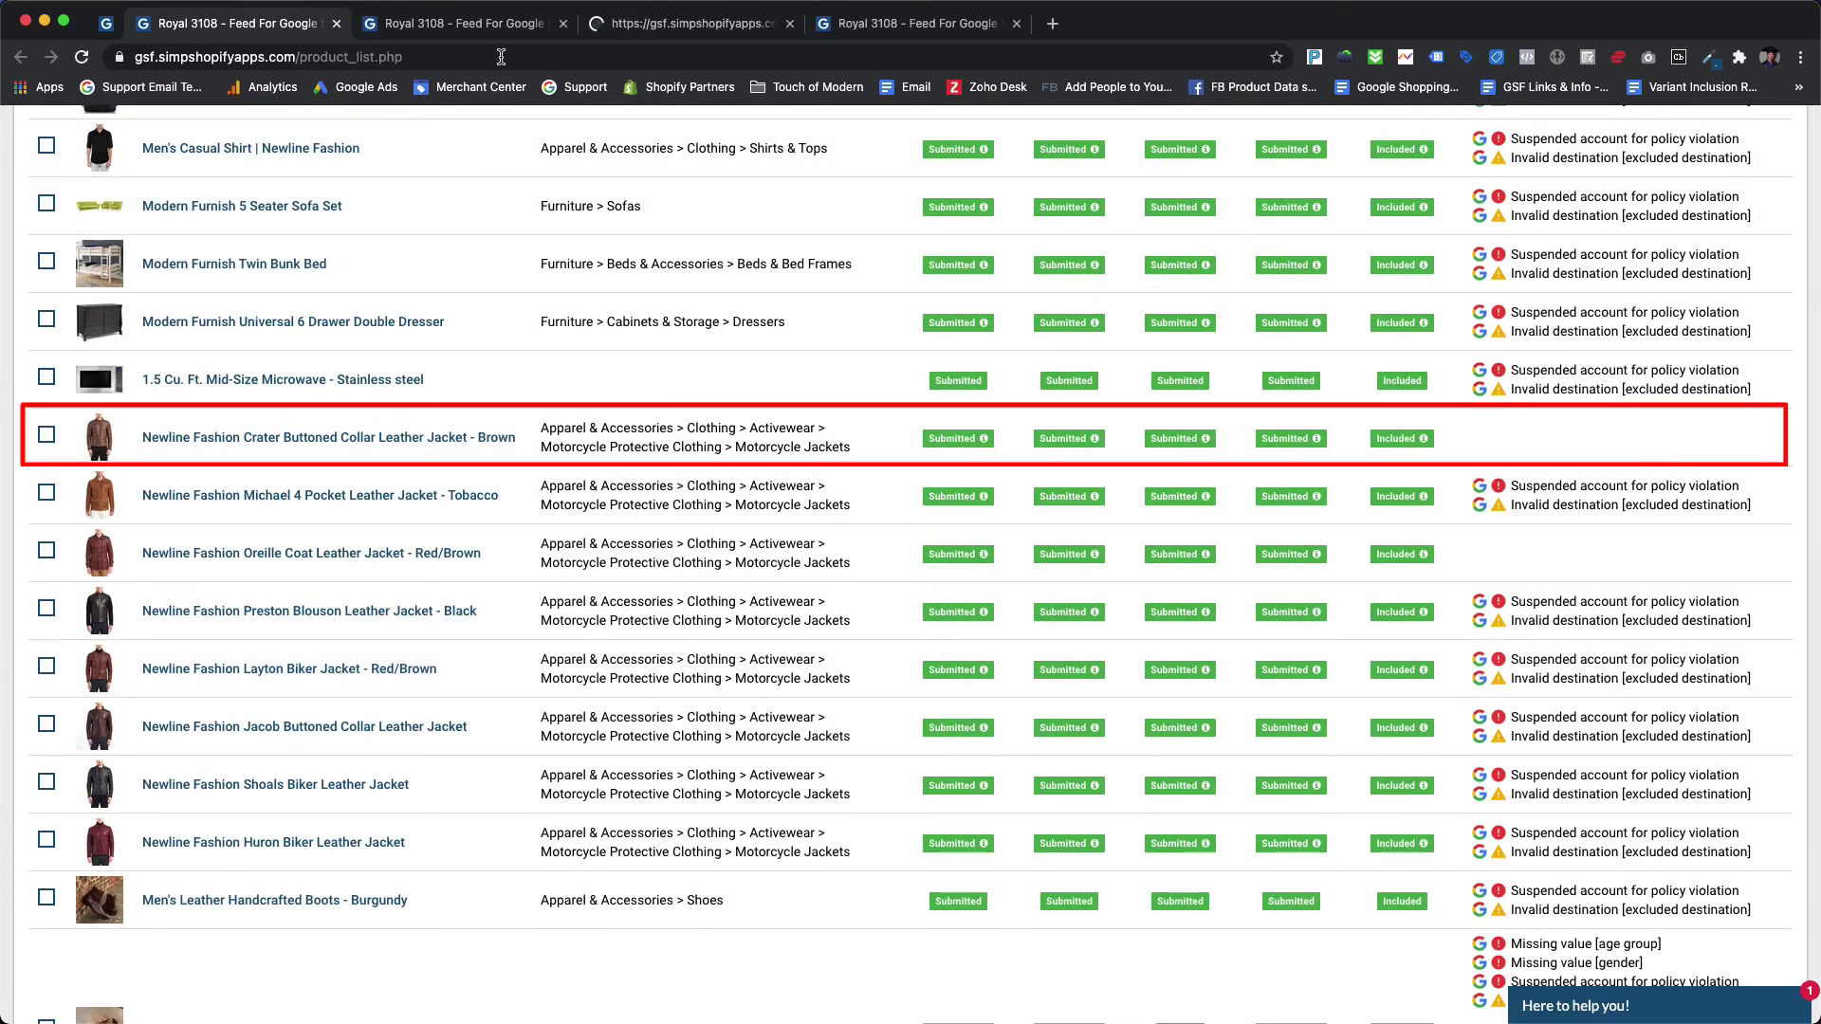
Check the Crater jacket's Variants list, where XL, 2XL and 3XL are flagged
key("ctrl+Tab")
key("ctrl+Tab")
scroll(636, 662, "down", 10)
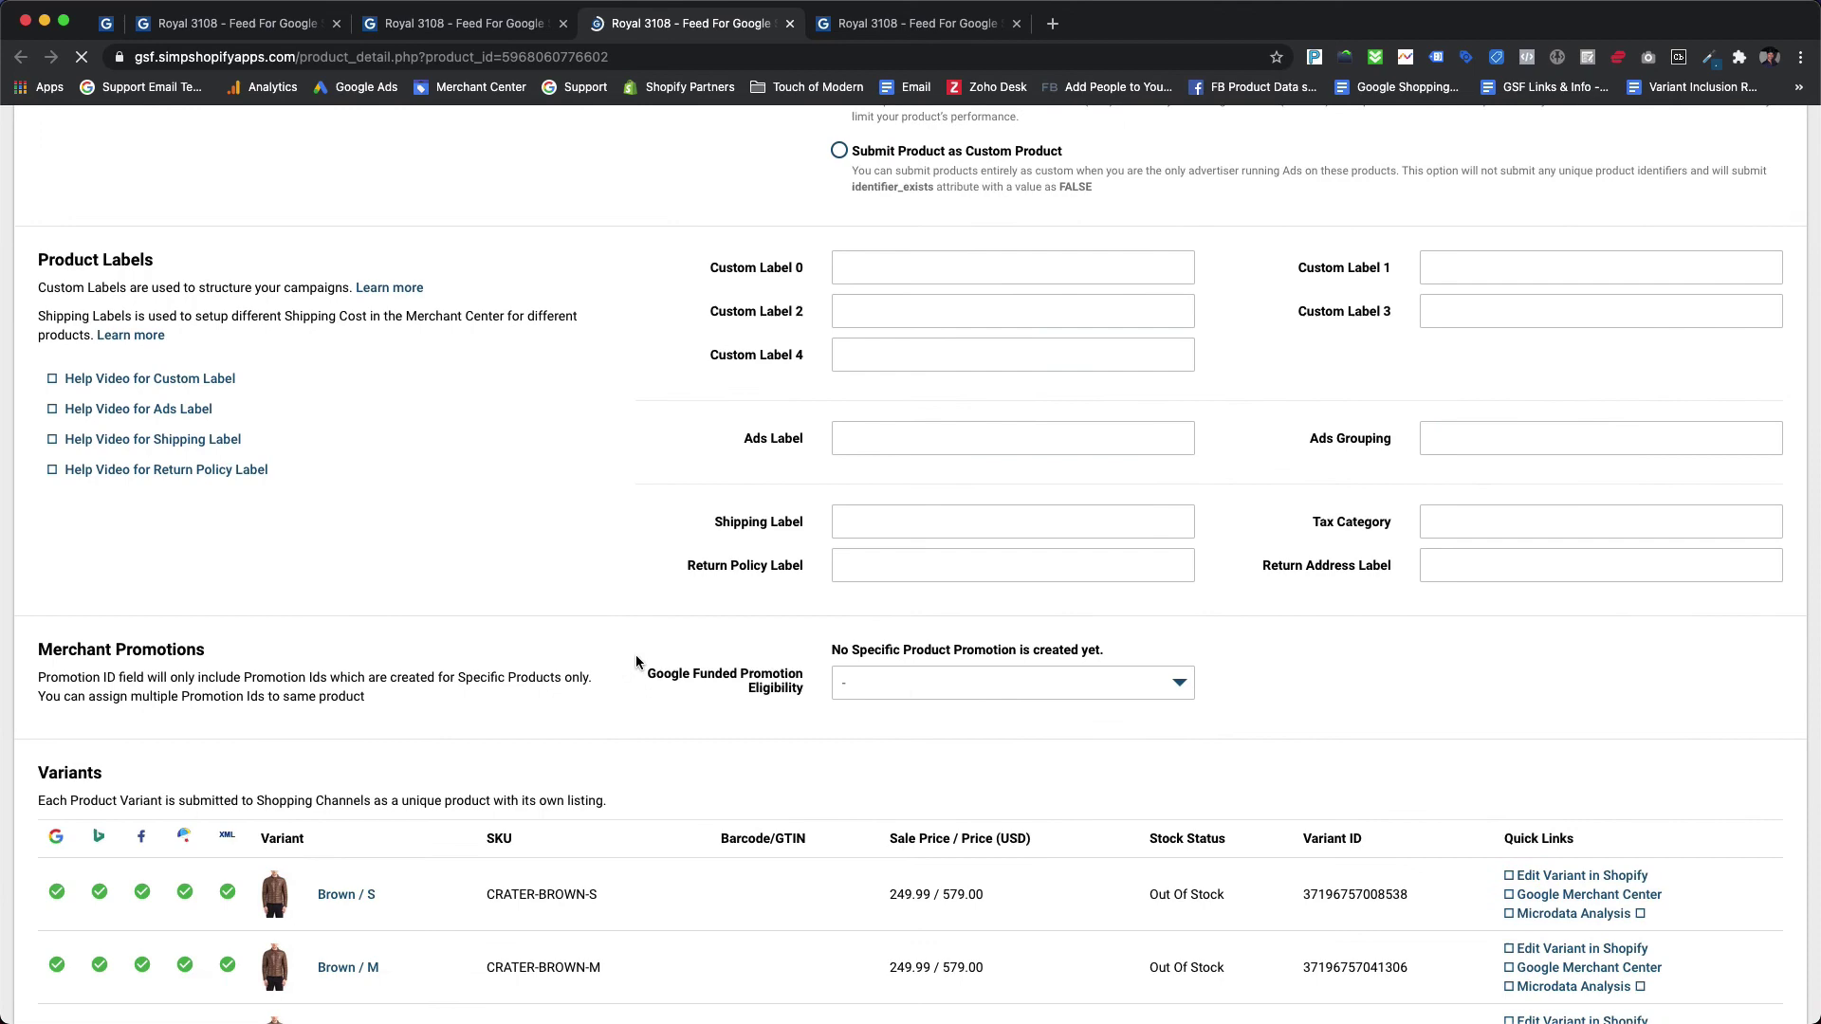
scroll(636, 661, "down", 5)
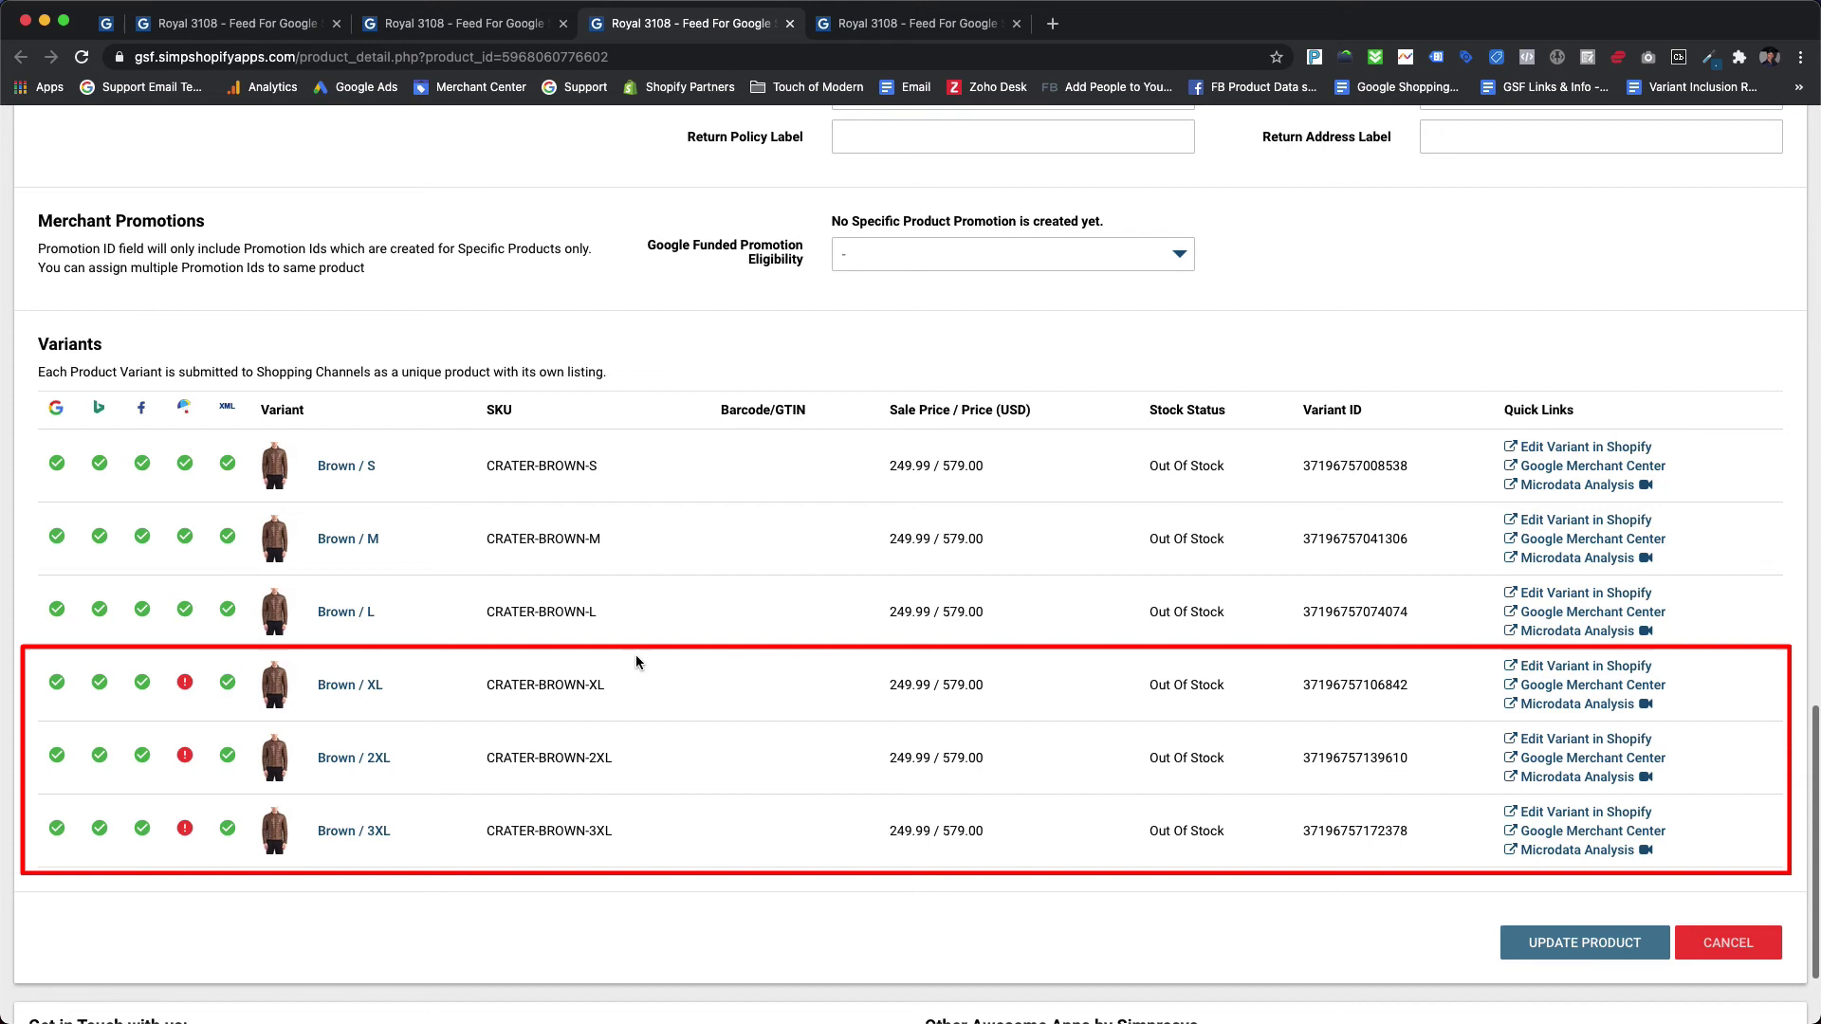
Open the Crater jacket's Brown / XL variant in Merchant Center and view its excluded destinations
left_click(1551, 690)
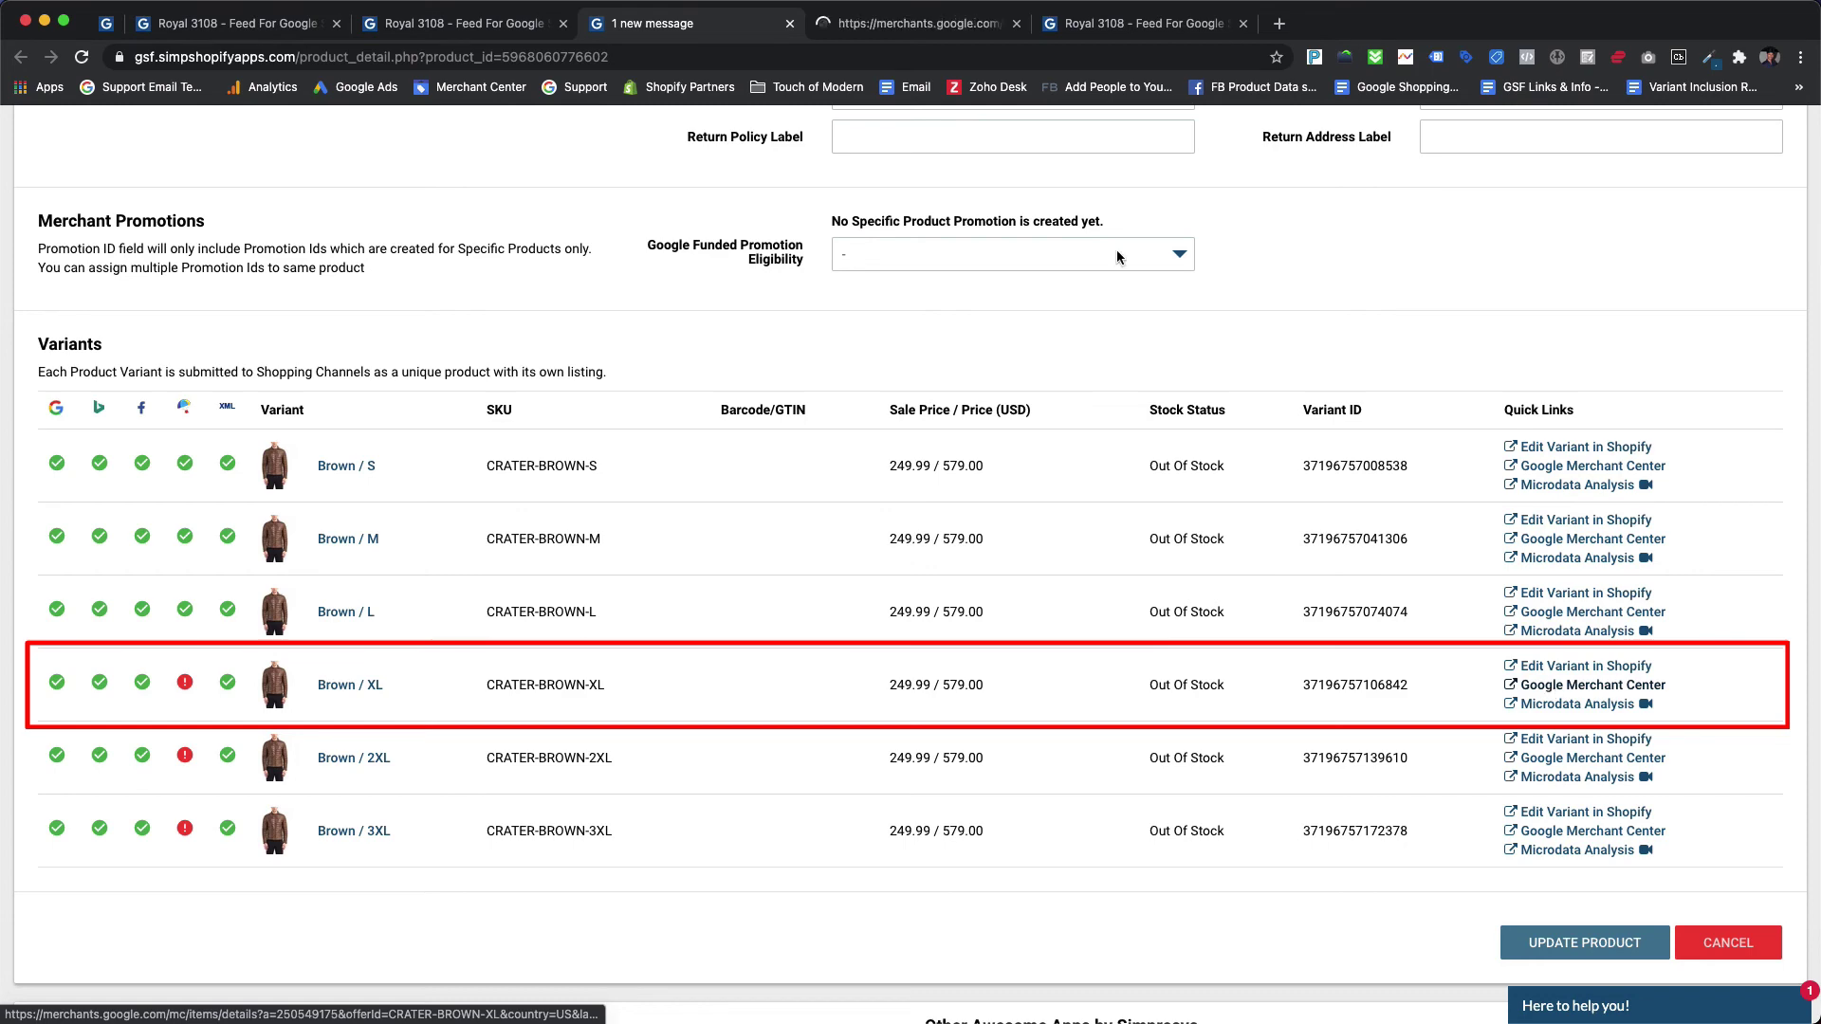
left_click(882, 24)
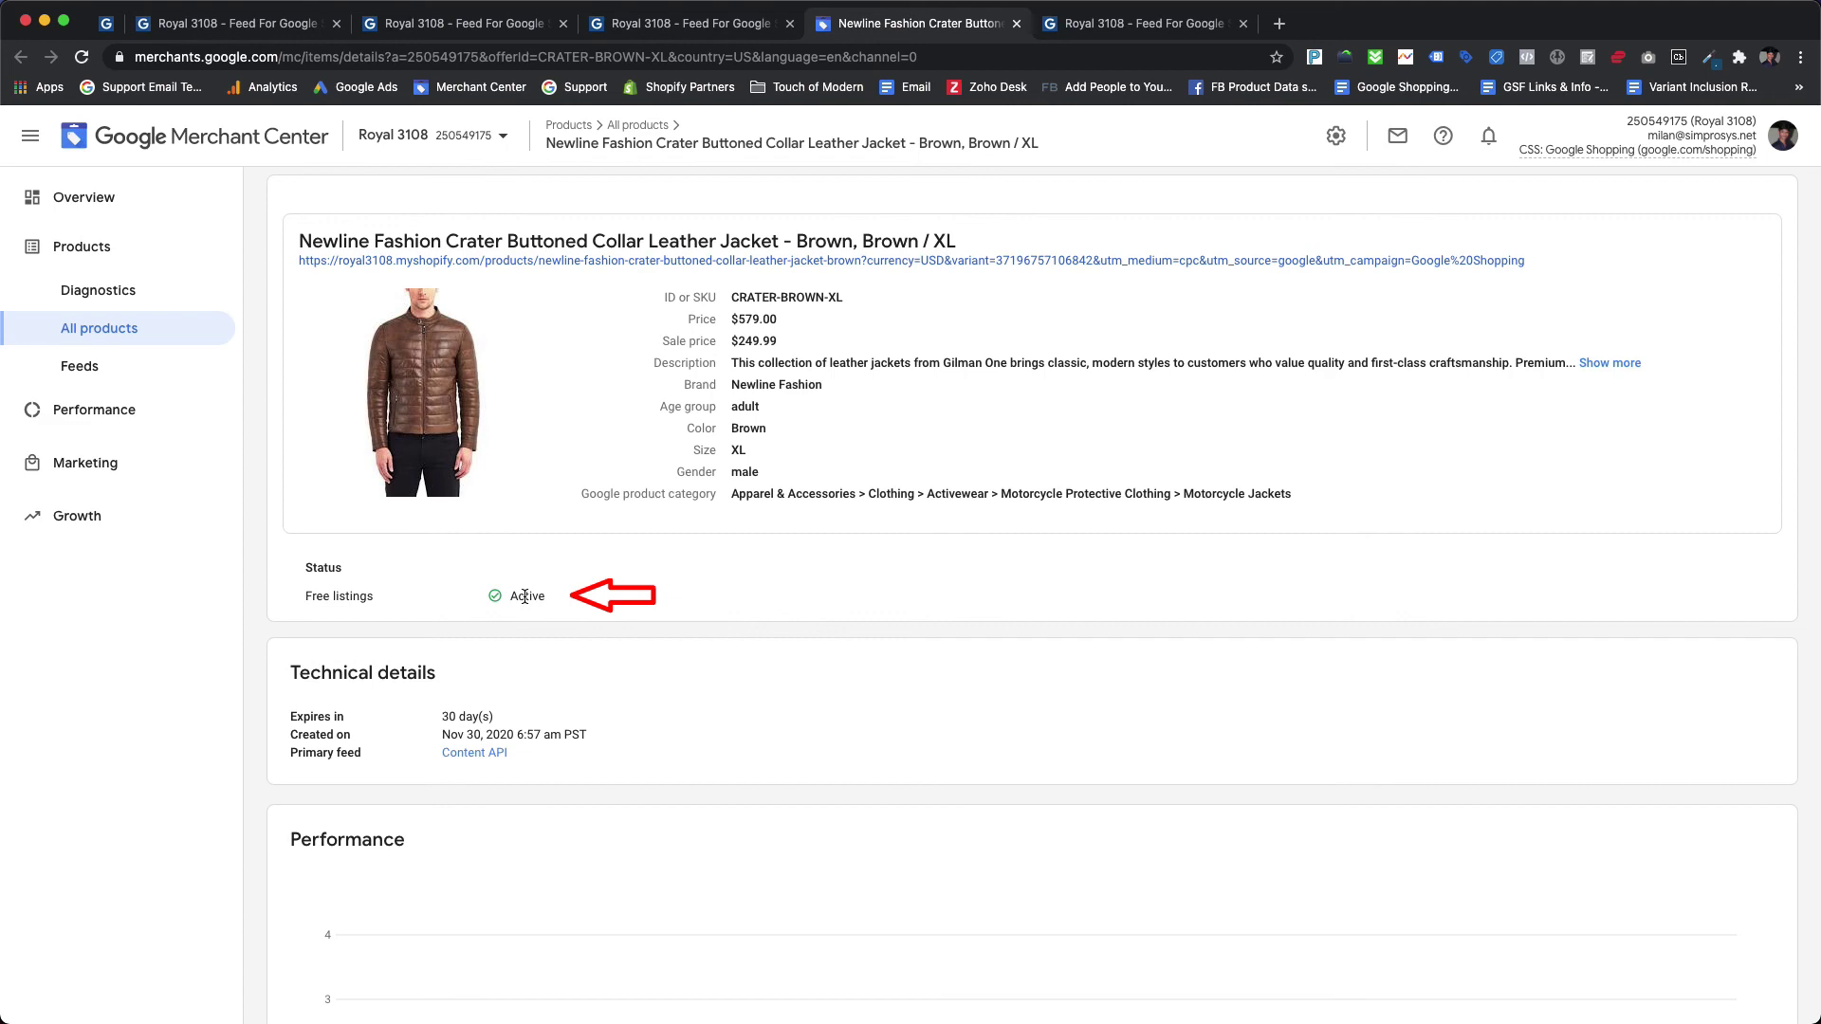
scroll(525, 595, "down", 20)
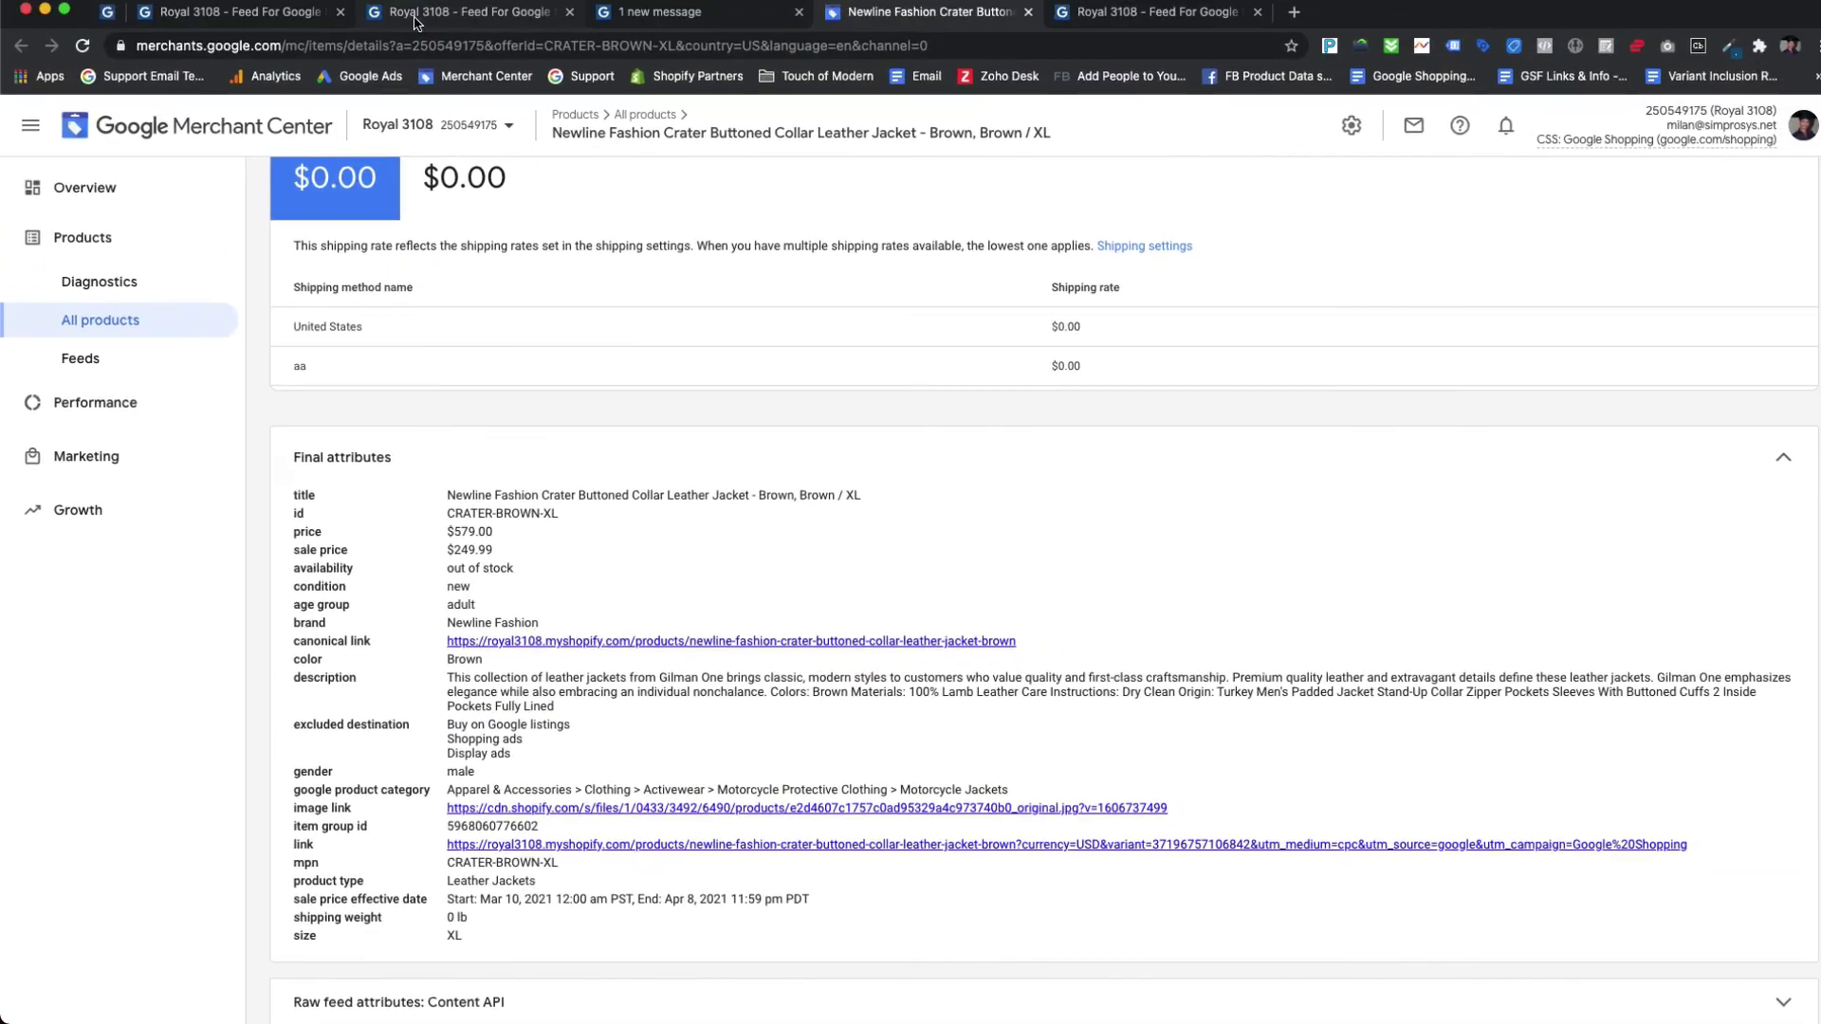
From the lace party dress variants, open the flagged XS / White variant in Merchant Center
left_click(414, 17)
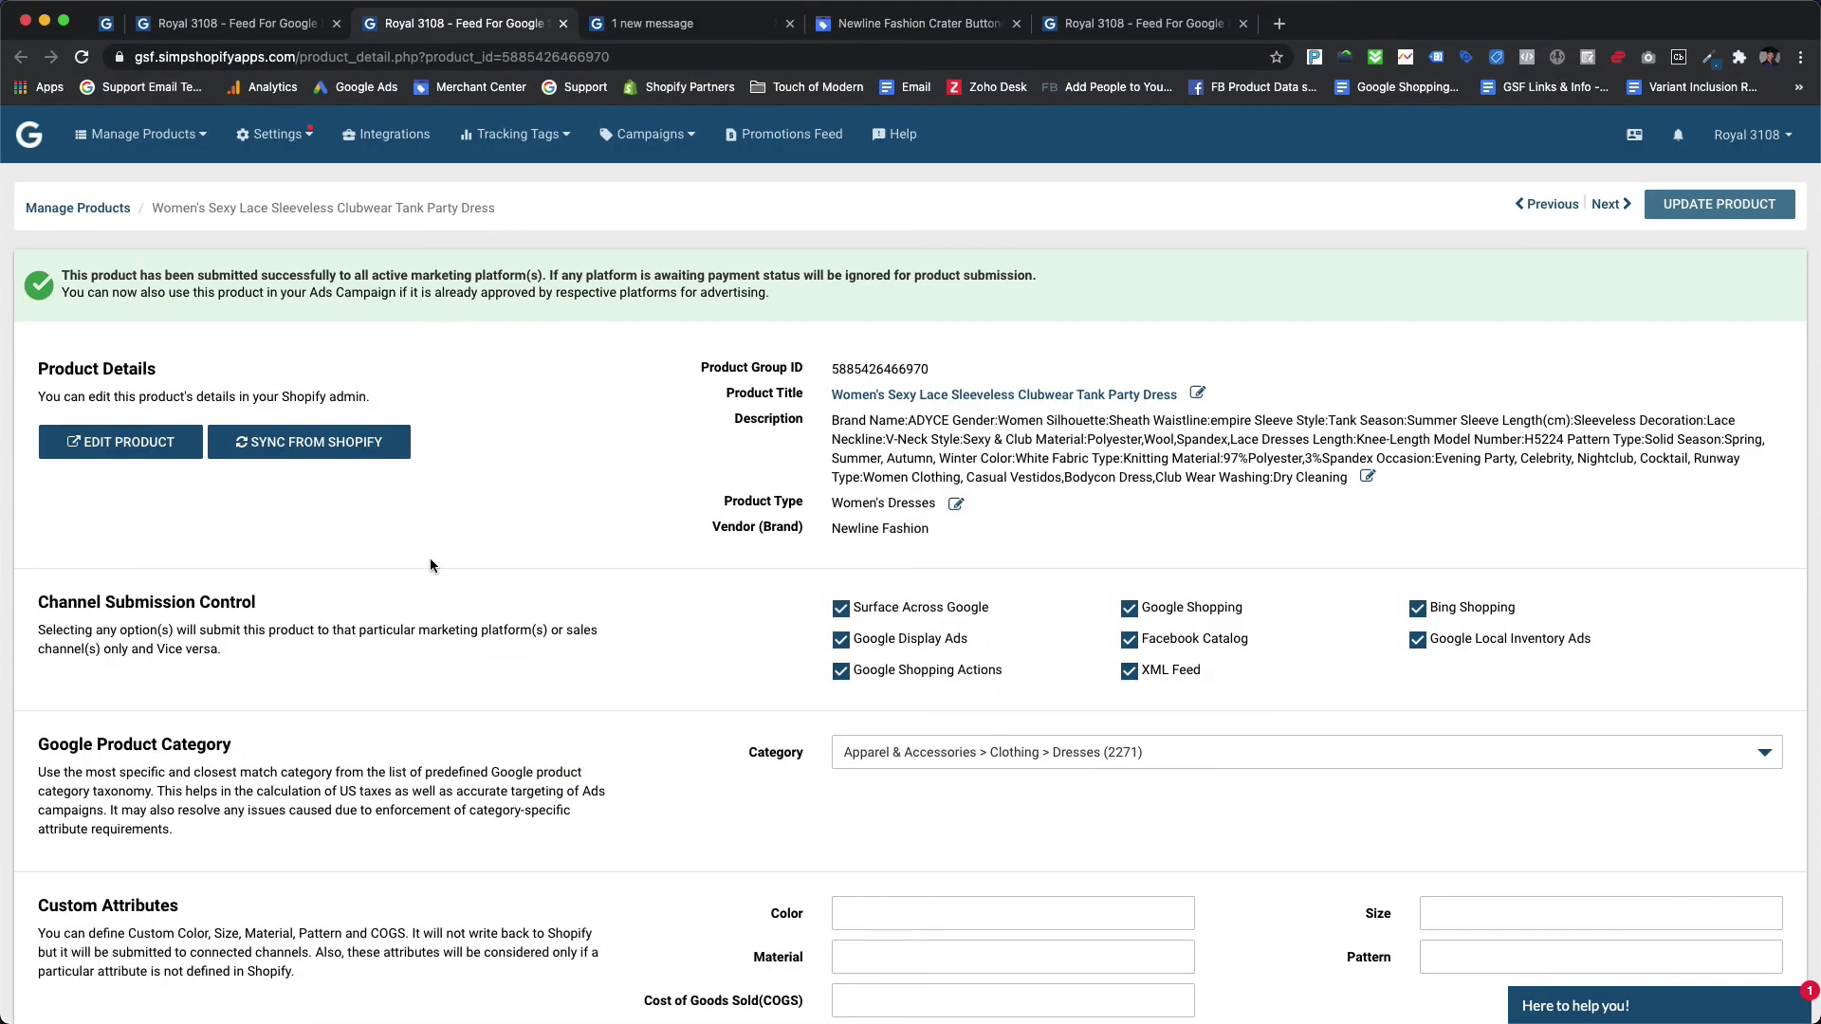
scroll(609, 598, "down", 10)
scroll(609, 597, "down", 1)
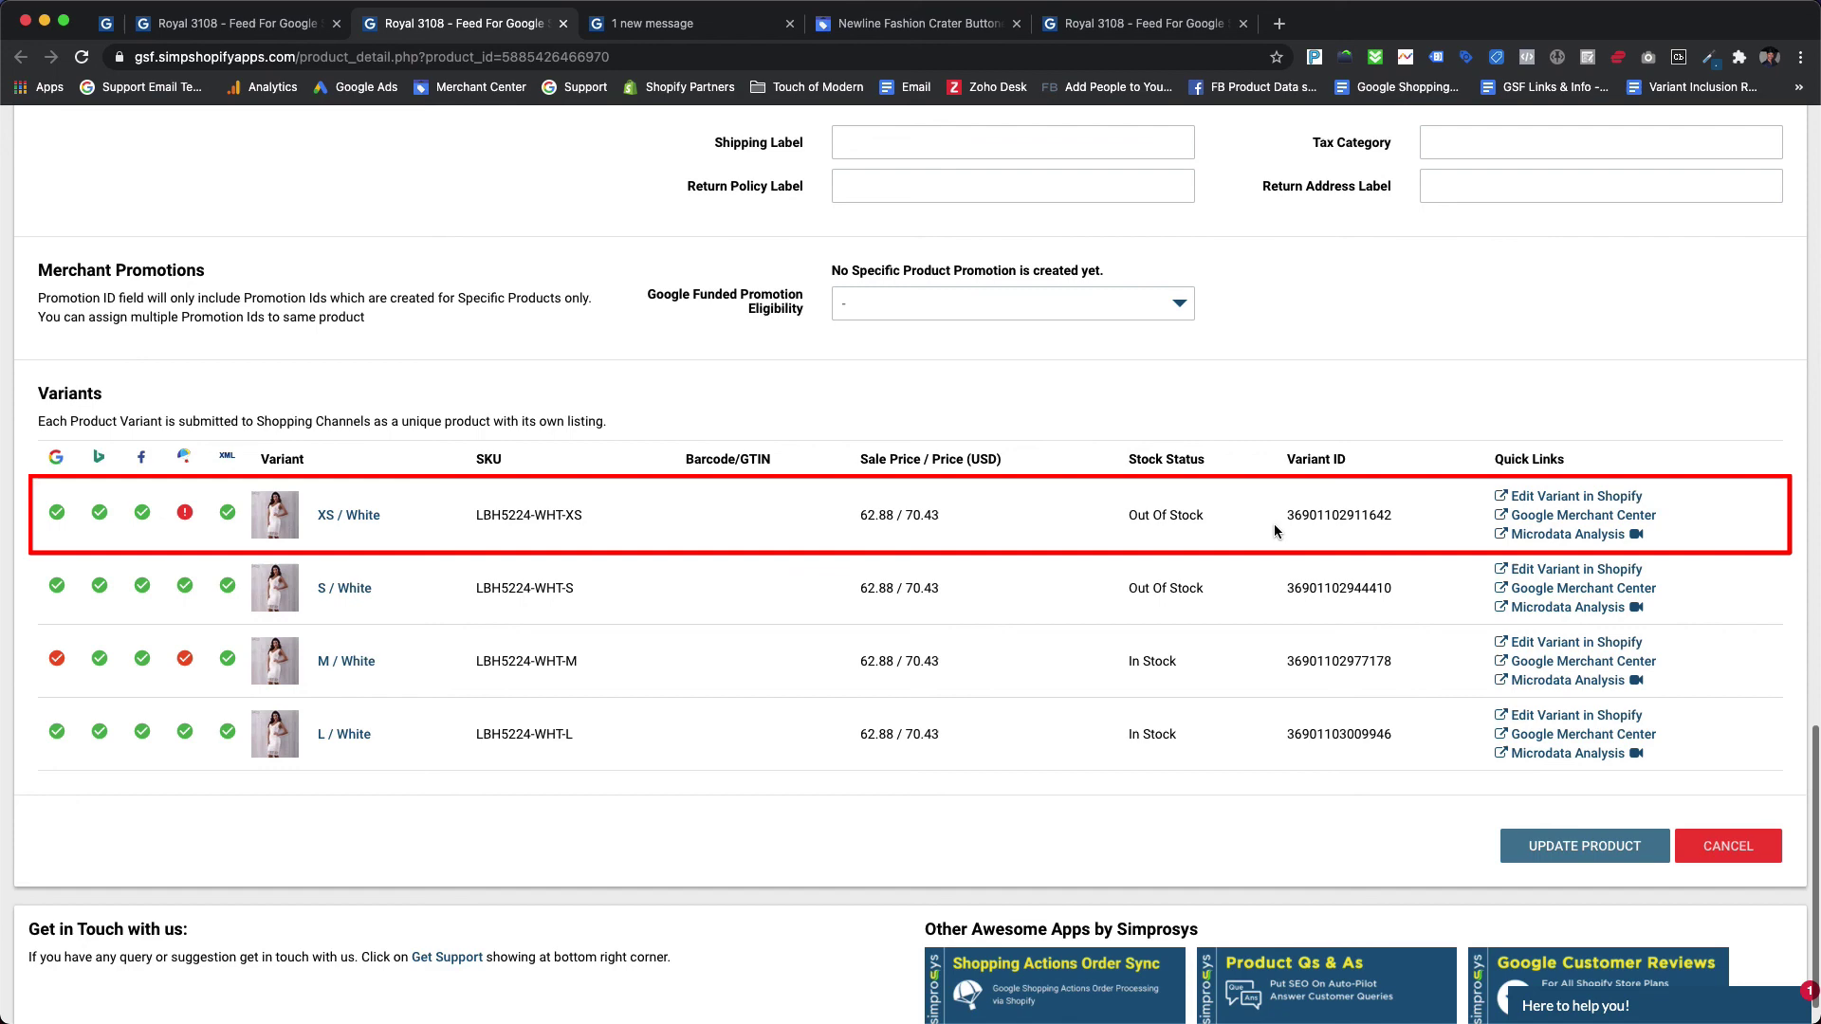
left_click(1527, 518)
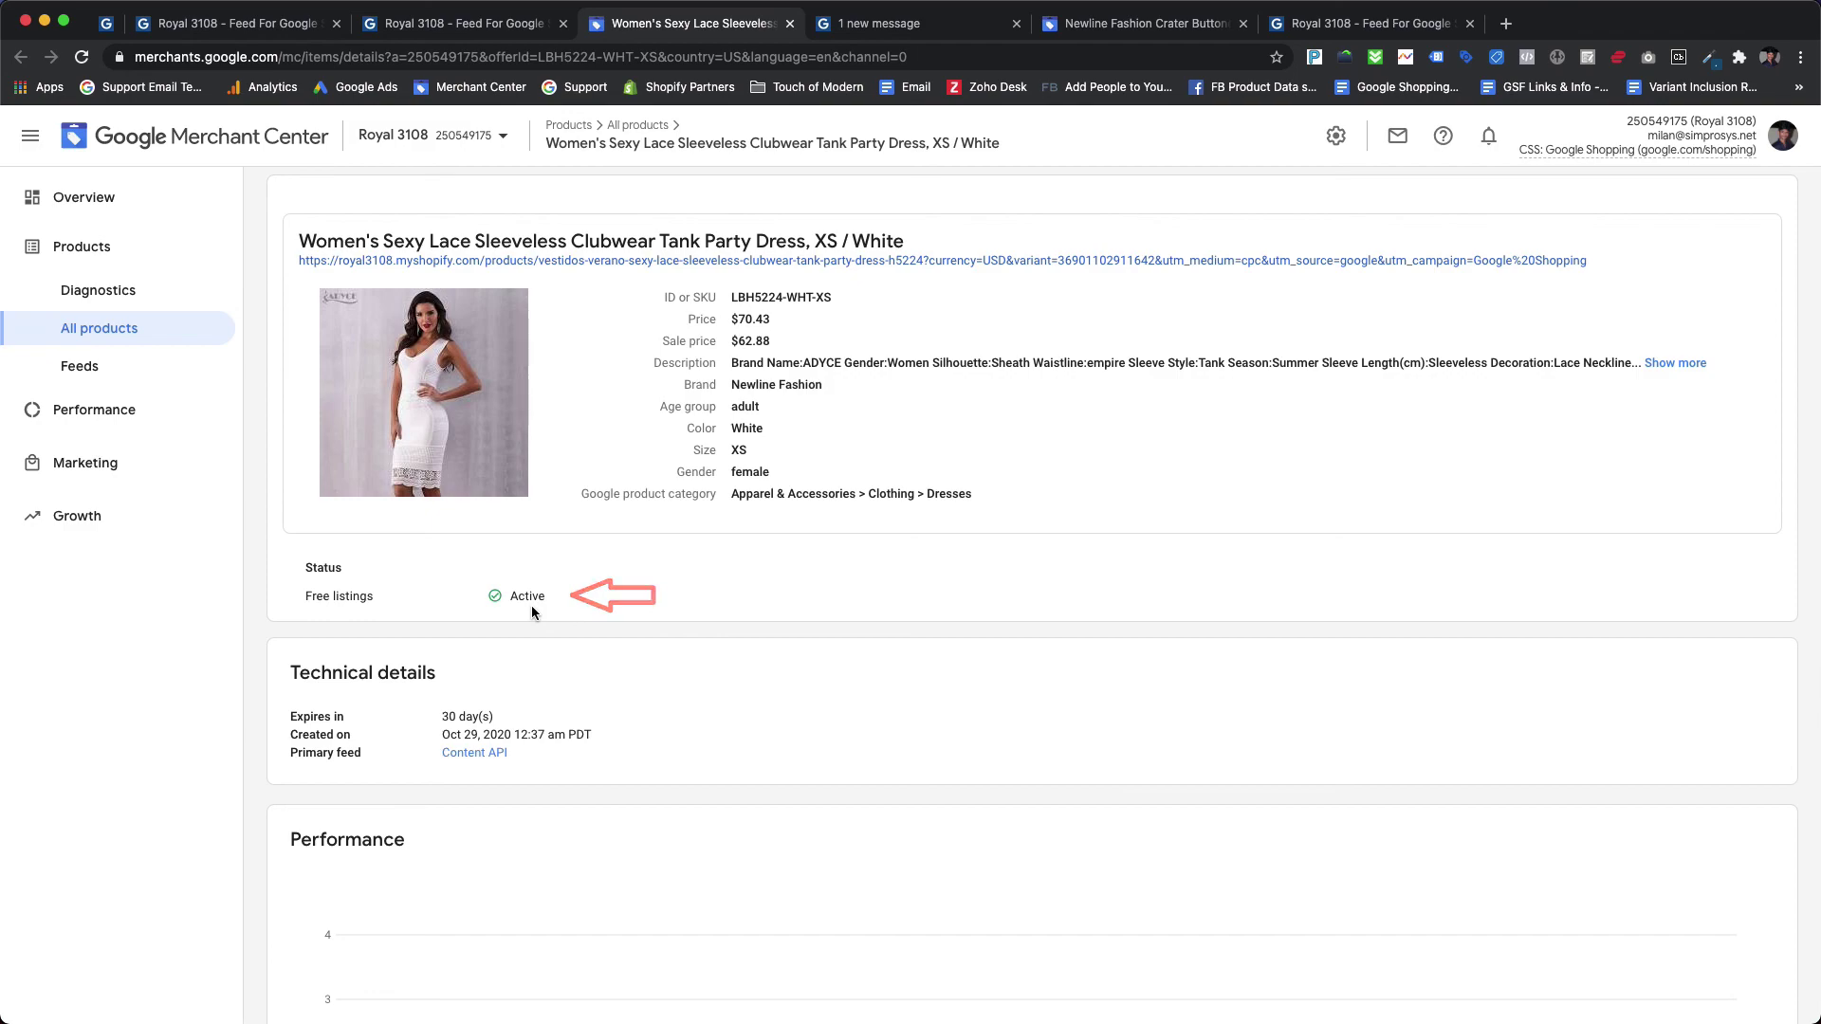
Scroll to Final attributes to check the XS / White dress's excluded destinations: Buy on Google, Shopping ads, Display ads
scroll(531, 611, "down", 10)
scroll(531, 610, "down", 7)
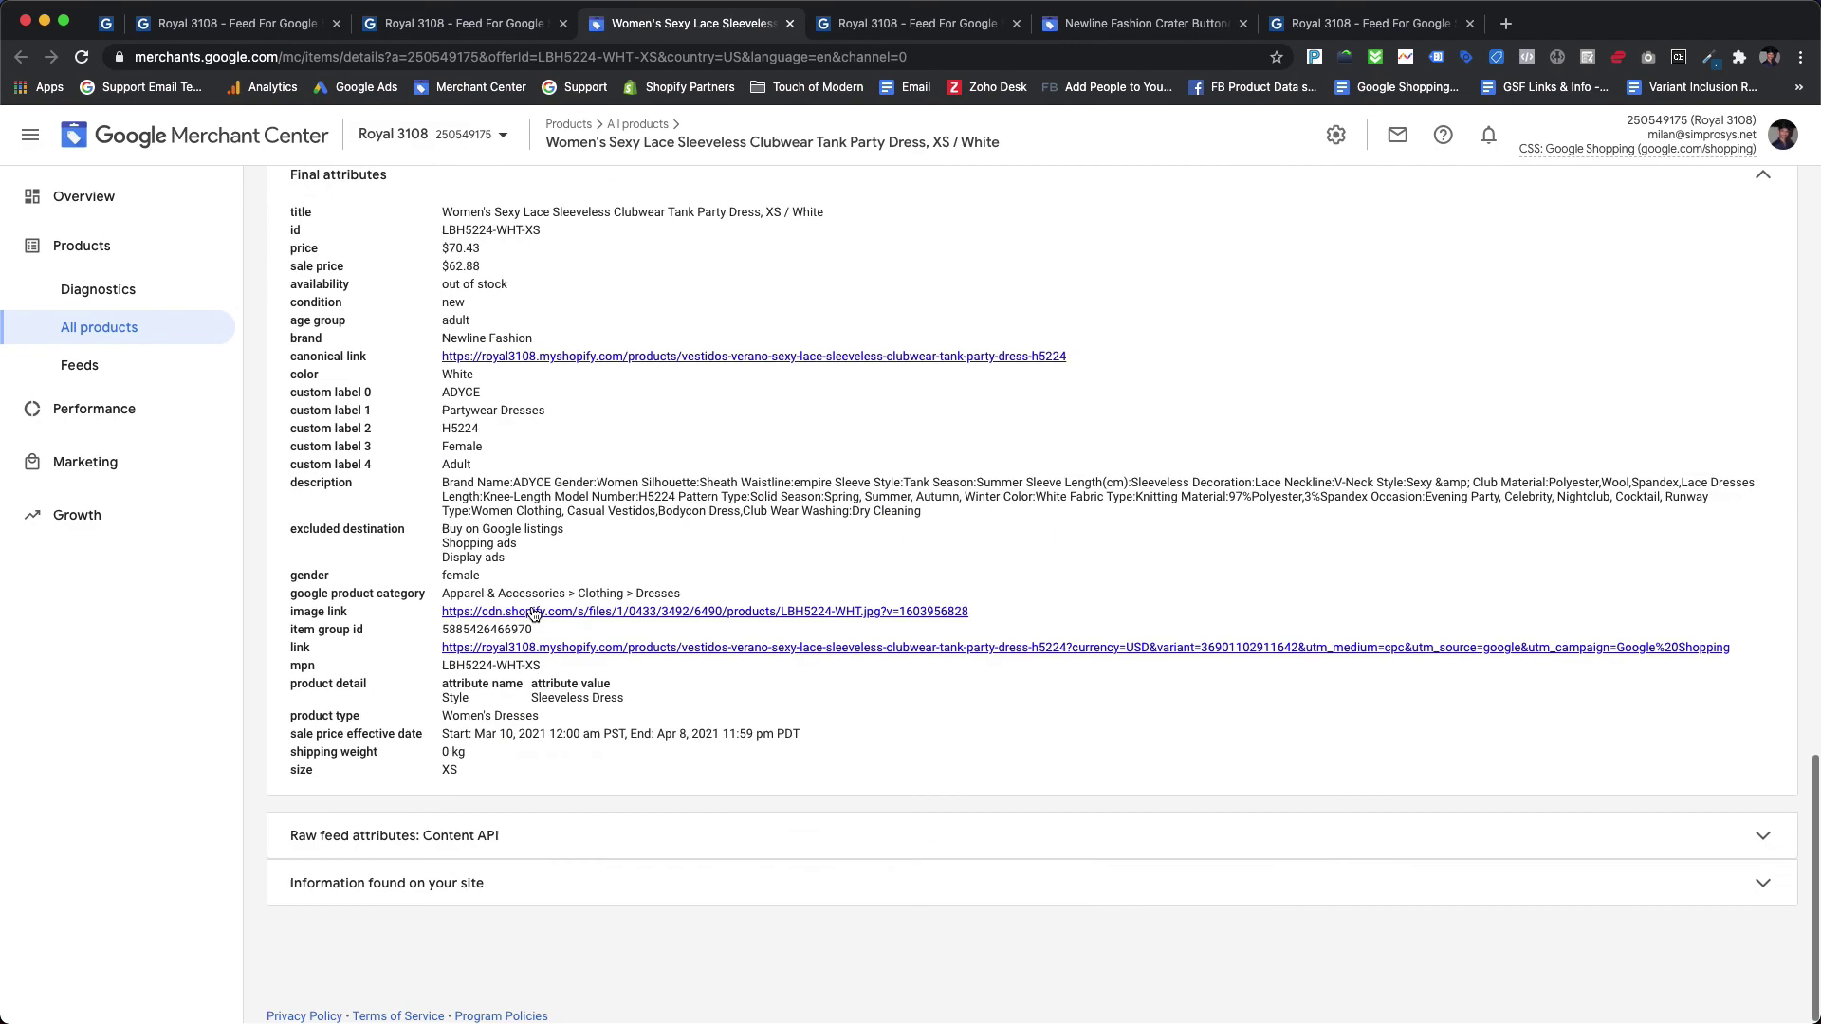